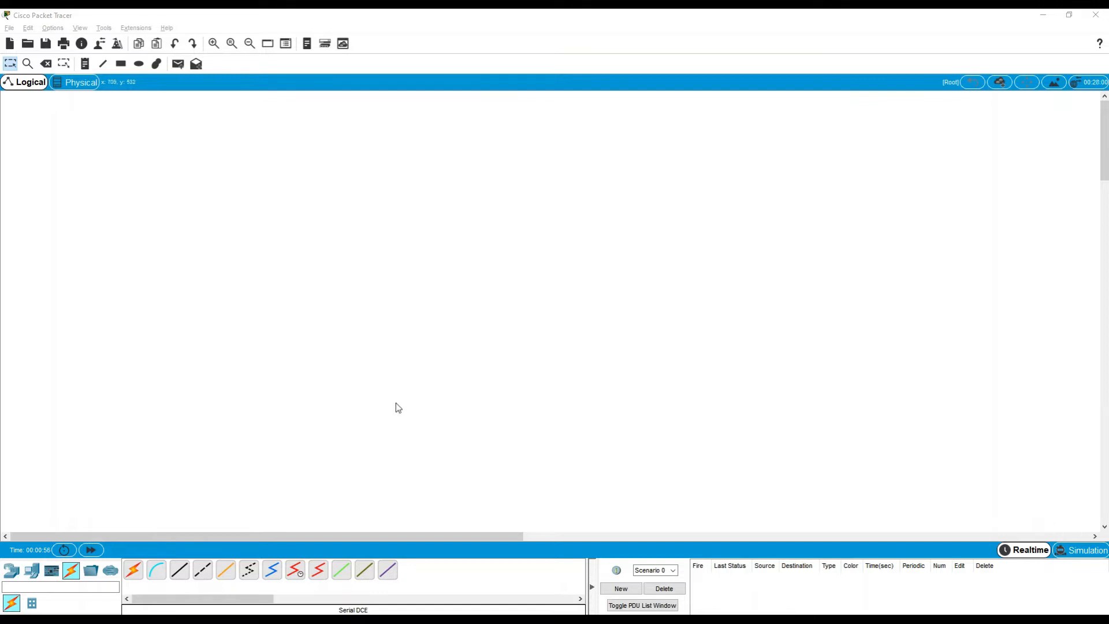
- Place a 1941 router in the workspace and name it Router1
click(12, 571)
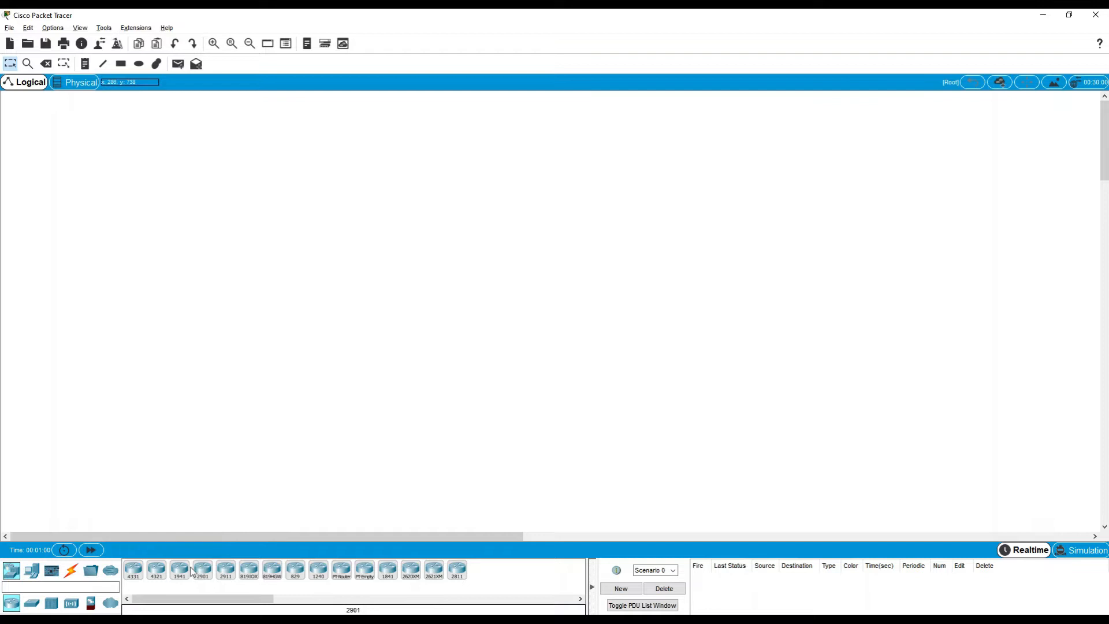
drag(180, 571, 333, 321)
click(342, 344)
key(BackSpace)
text(1)
key(Return)
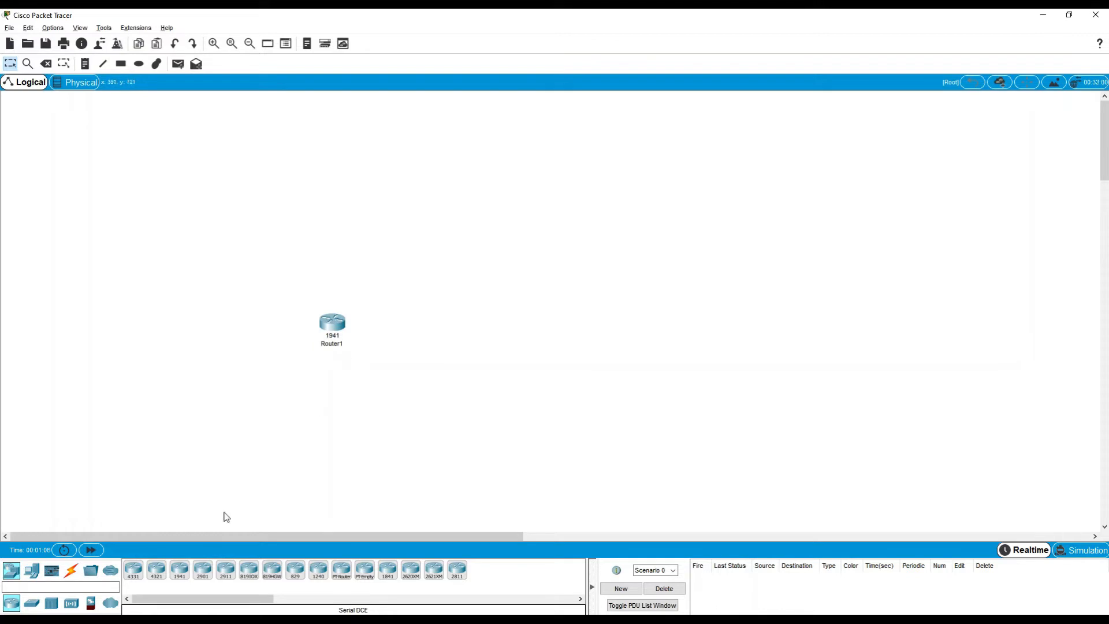
- Add two more 1941 routers, Router2 above and between the others and Router3 level with Router1 to its right
drag(180, 571, 383, 313)
drag(435, 218, 438, 220)
drag(180, 570, 363, 463)
drag(528, 325, 525, 335)
click(527, 333)
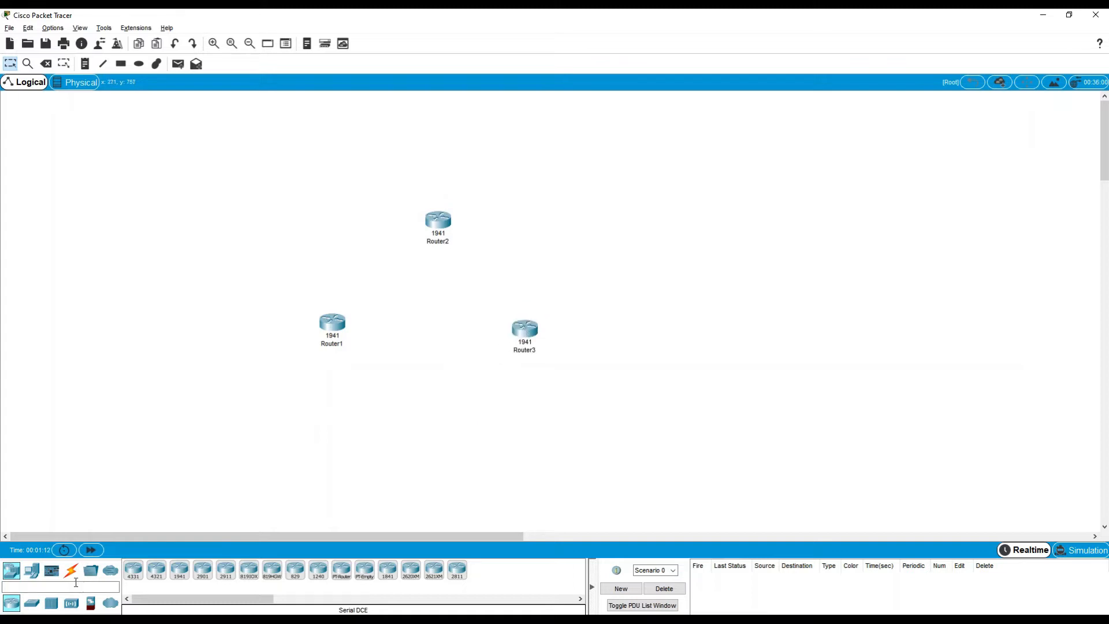
- Place a PC below Router1 and name it PC1
click(32, 571)
drag(140, 575, 334, 449)
click(334, 448)
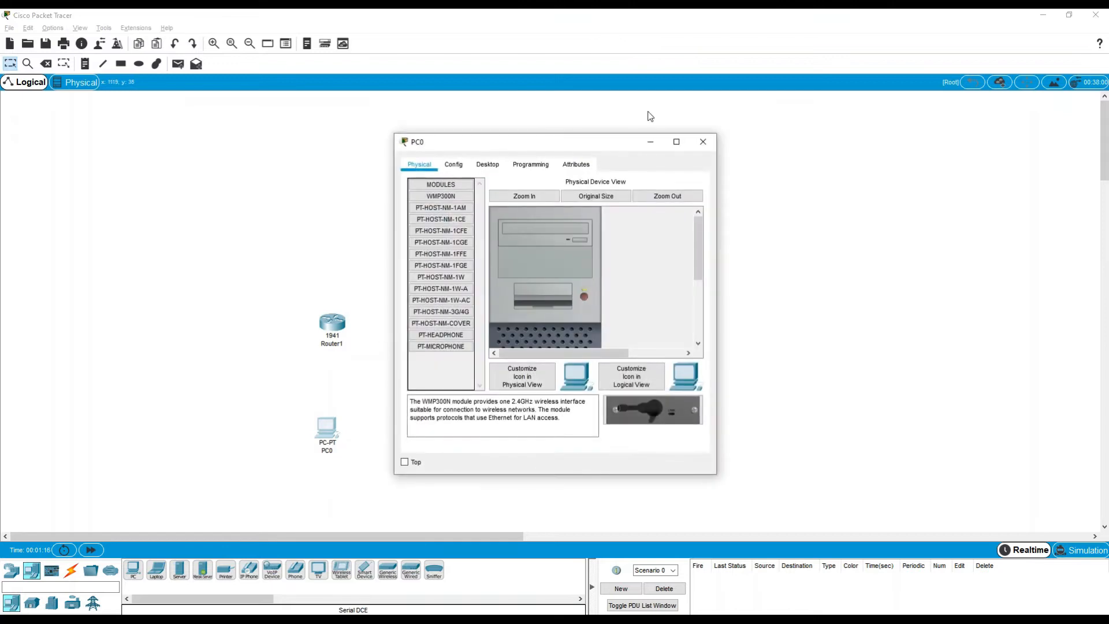
click(702, 142)
click(332, 452)
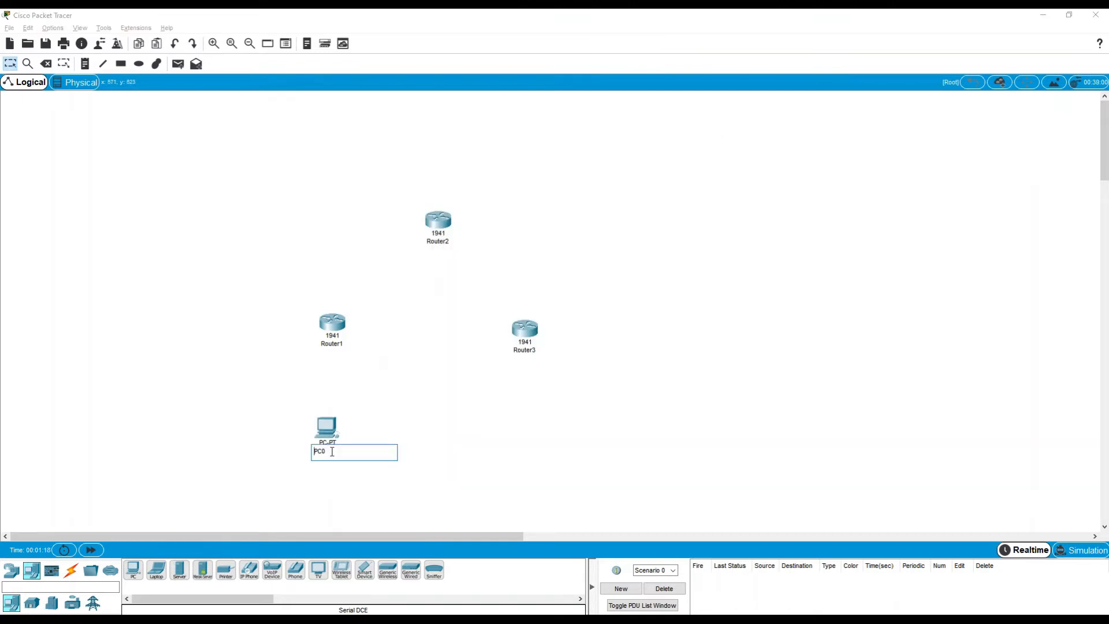
key(BackSpace)
text(1)
key(Return)
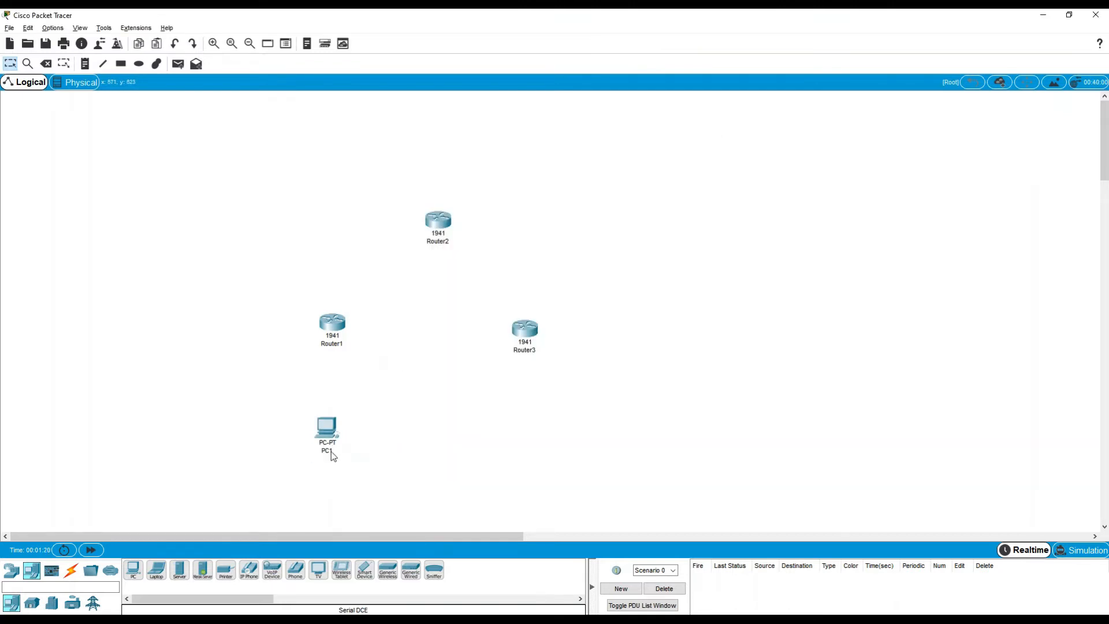
- Add two more PCs, PC2 above Router2 and PC3 below Router3
click(141, 571)
click(446, 145)
click(141, 571)
click(521, 429)
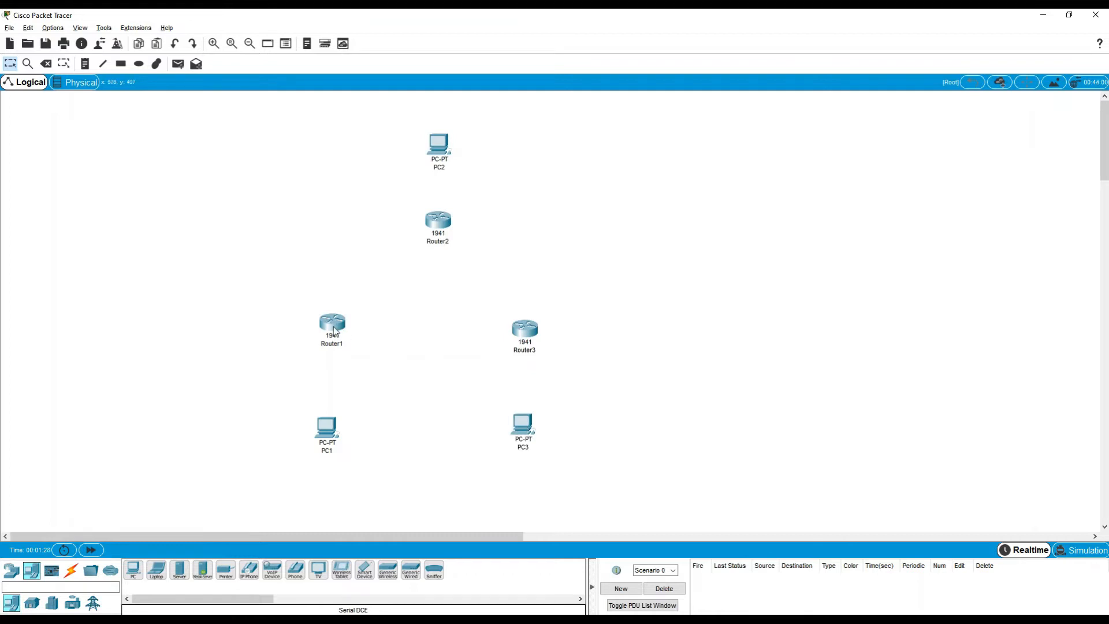
- Install an HWIC-2T serial module in Router1's empty slot beside the built-in Ethernet ports
mouse_move(334, 326)
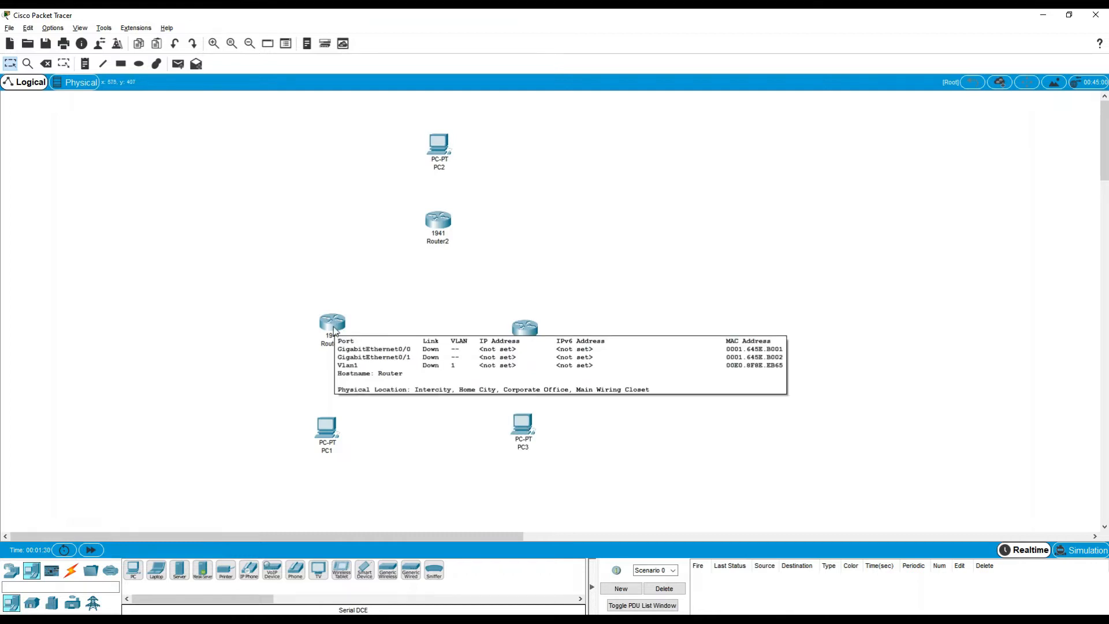
click(334, 327)
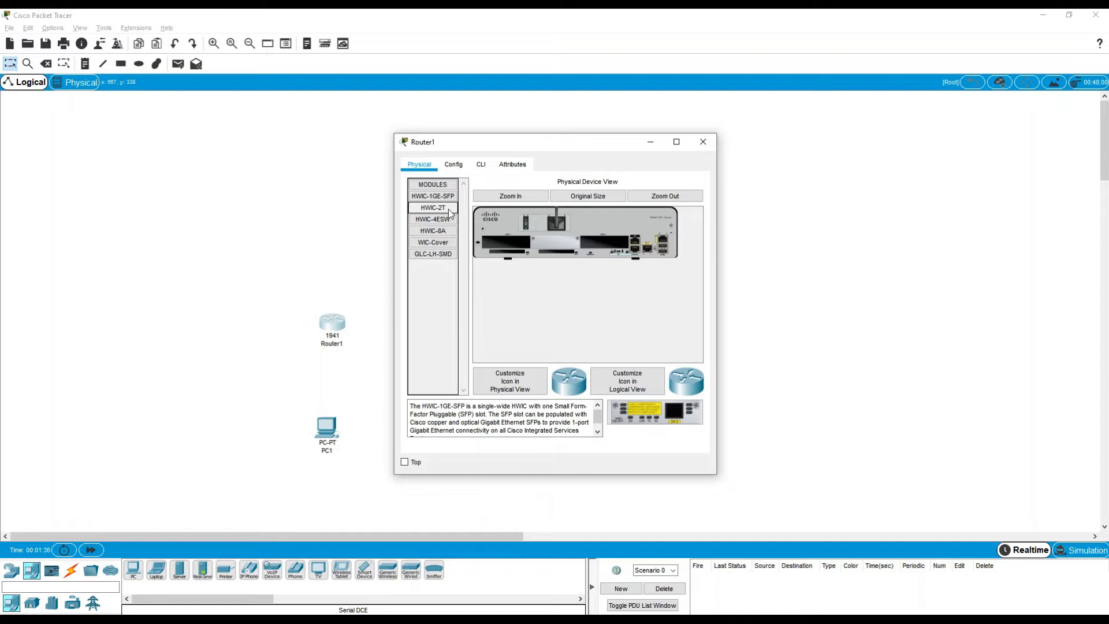
click(448, 210)
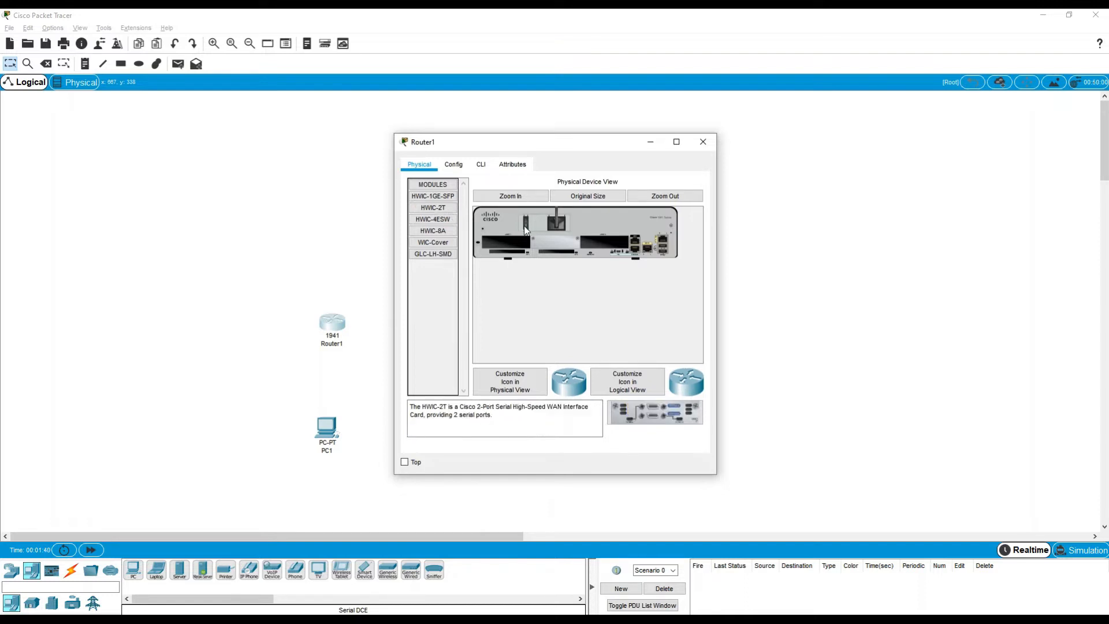
drag(644, 419, 607, 245)
click(702, 143)
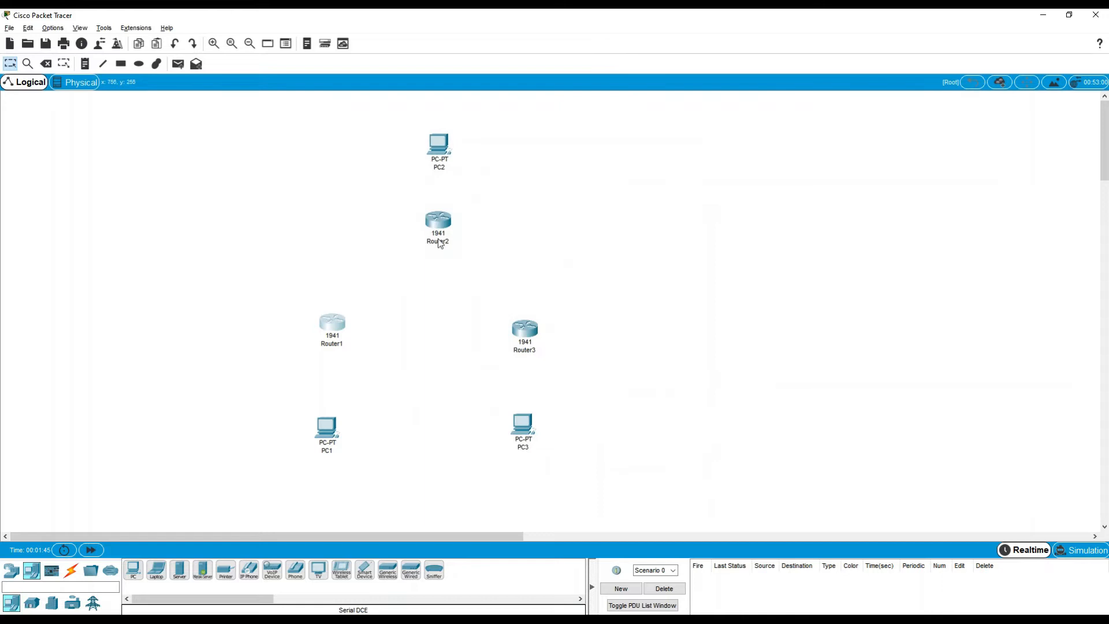
- Install an HWIC-2T module in Router2's slot beside the Ethernet ports, switching its power off first and back on when done
click(439, 221)
click(439, 208)
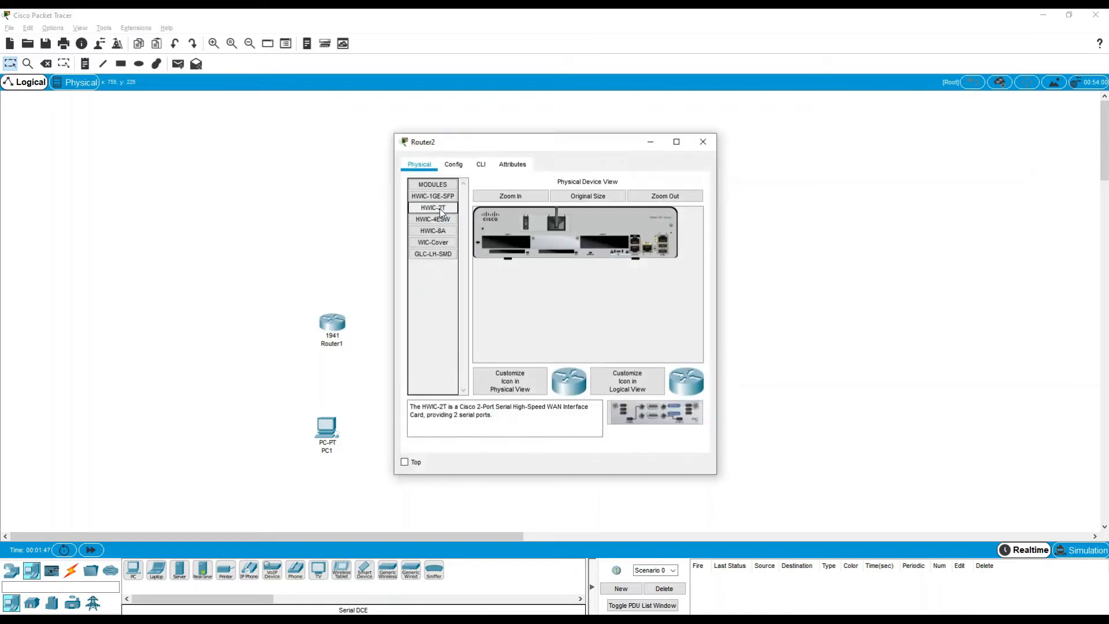
click(528, 227)
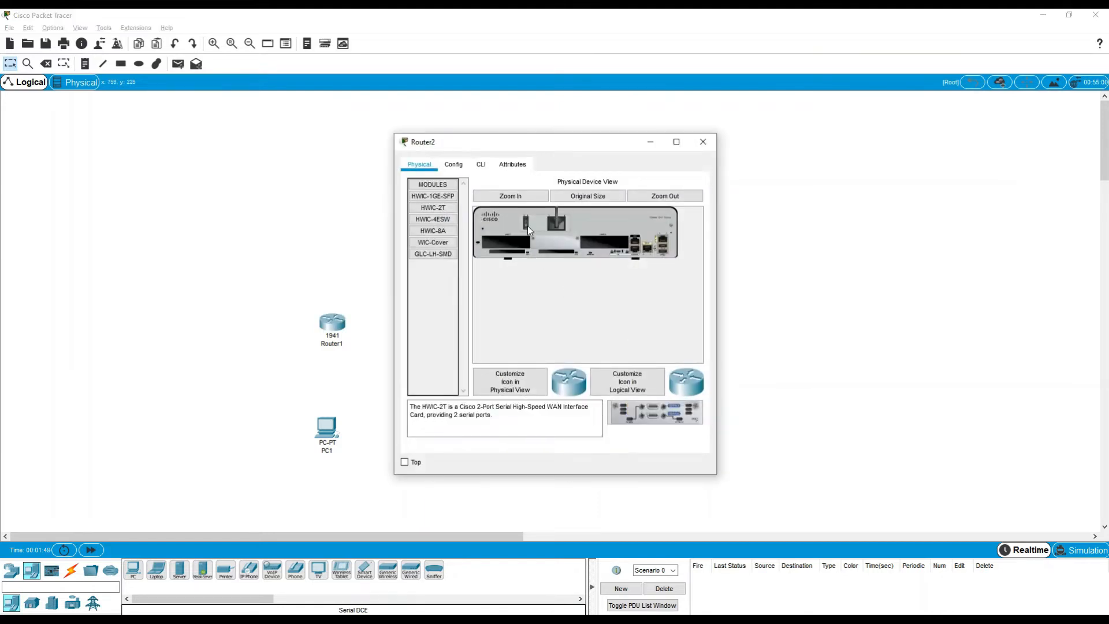
drag(634, 408, 602, 241)
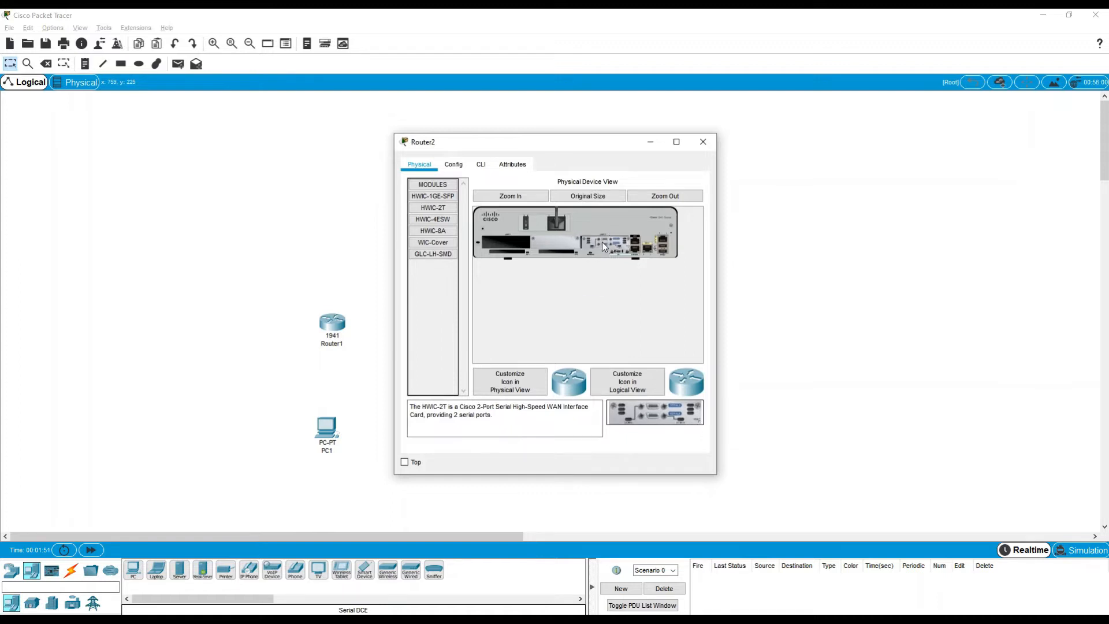
click(528, 219)
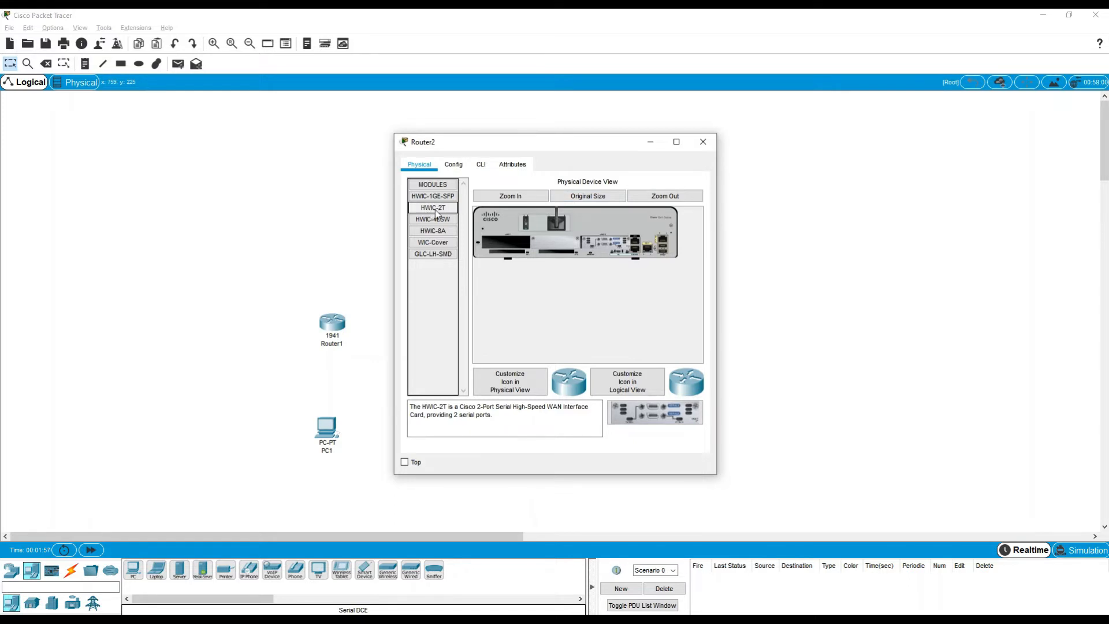
click(703, 141)
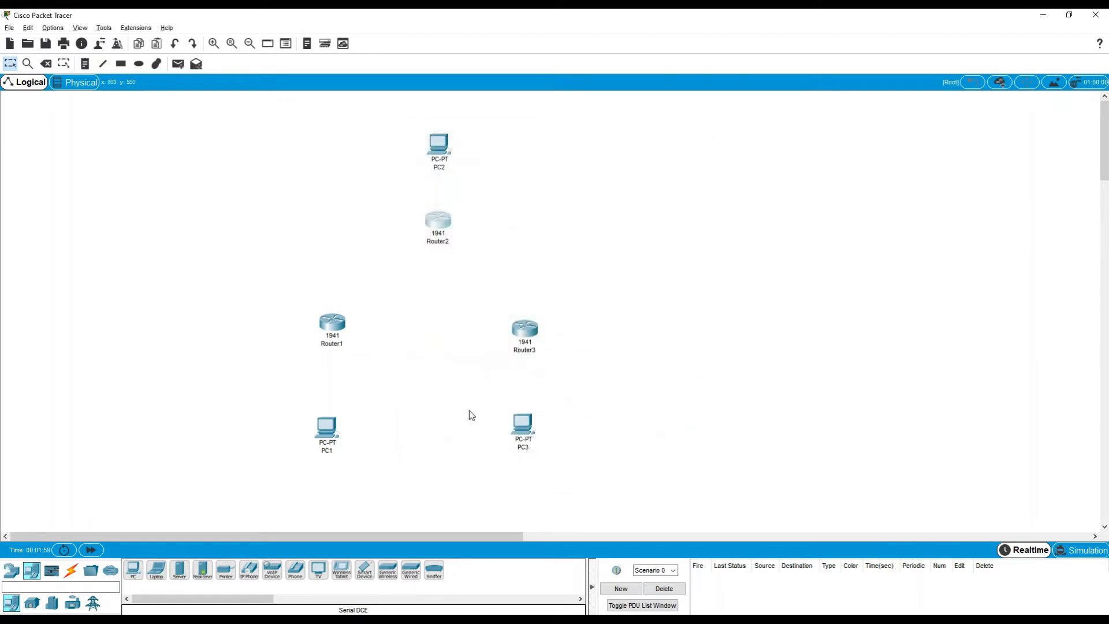
- Switch off Router3's power and install an HWIC-2T module in its slot beside the Ethernet ports
click(531, 335)
click(449, 206)
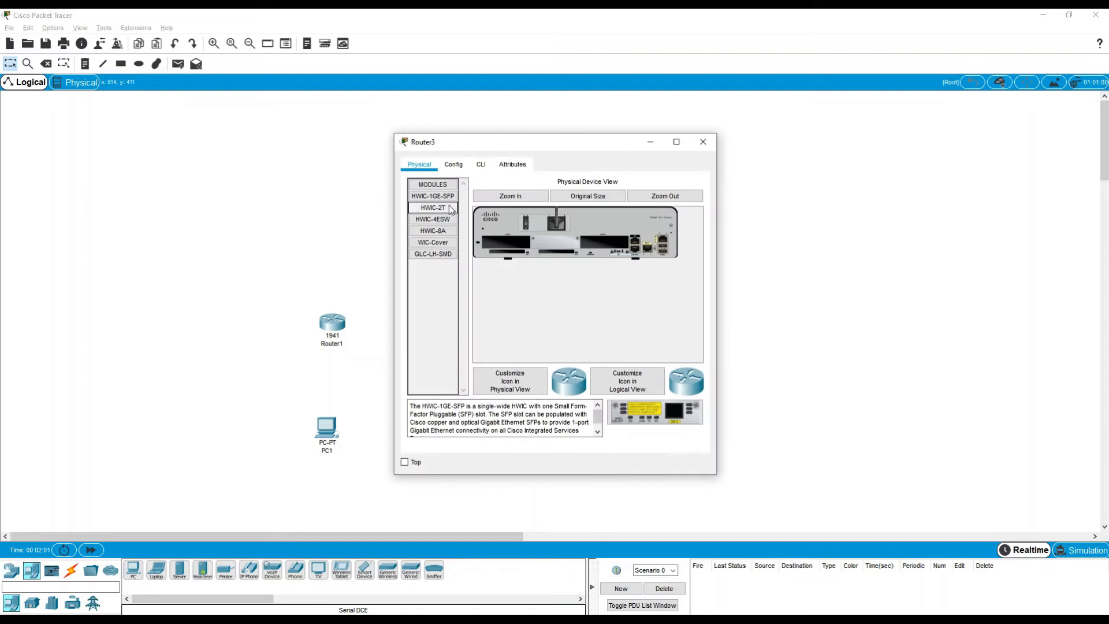
click(525, 218)
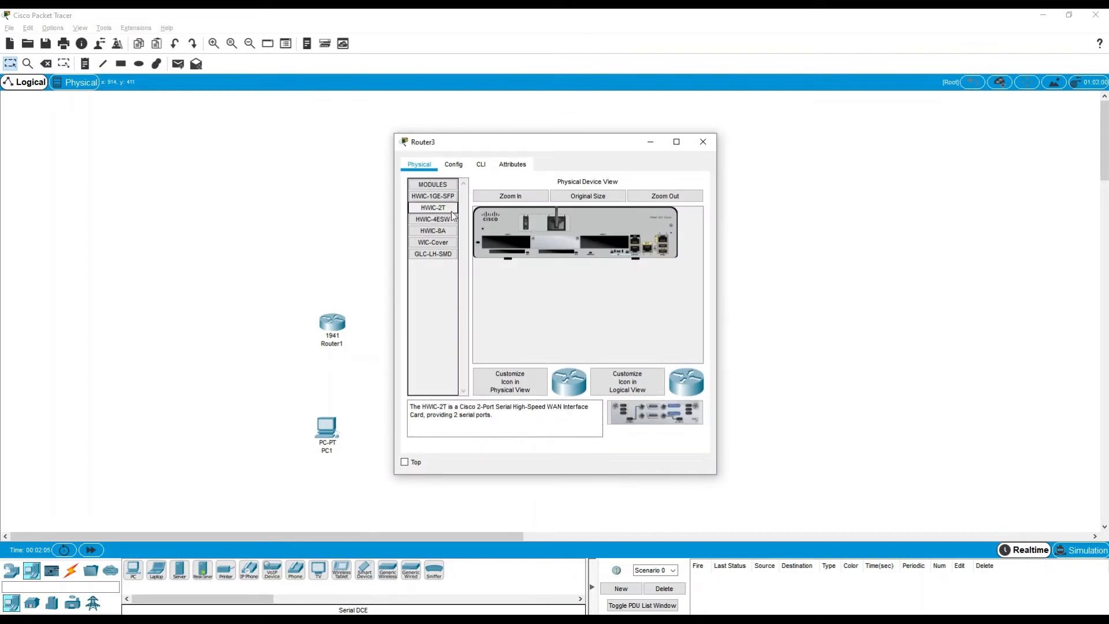
drag(623, 411, 569, 244)
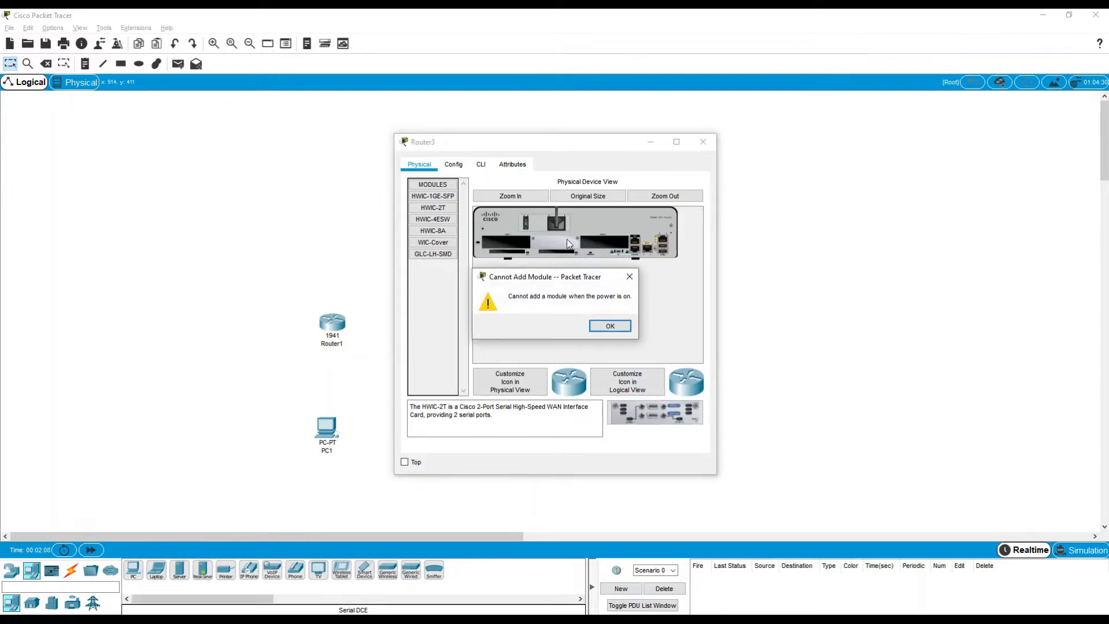
click(630, 277)
drag(643, 411, 605, 241)
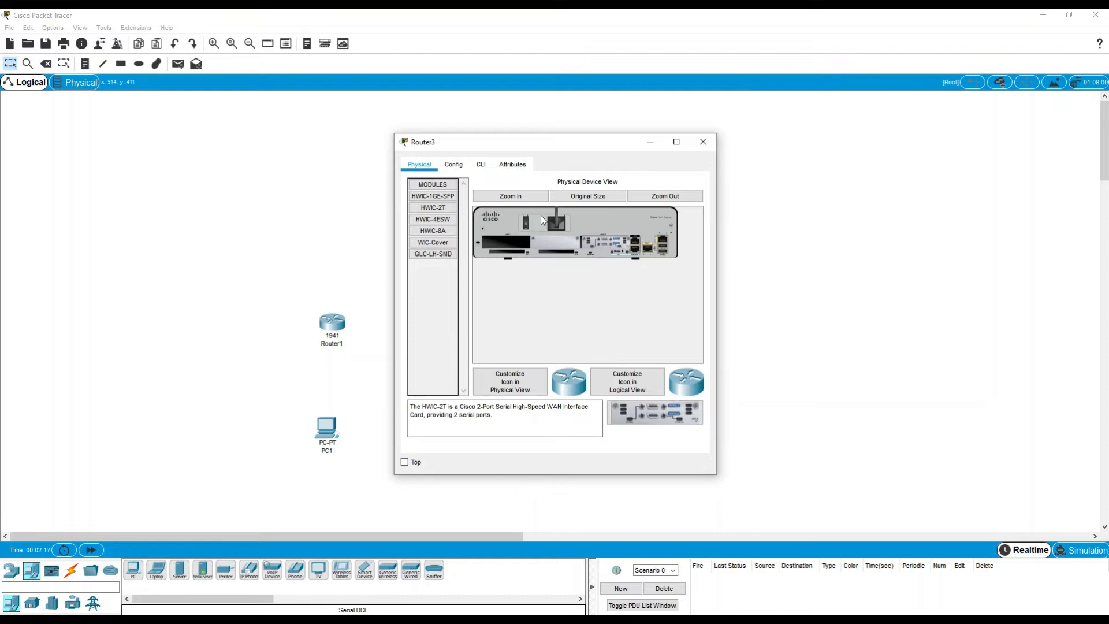
click(712, 149)
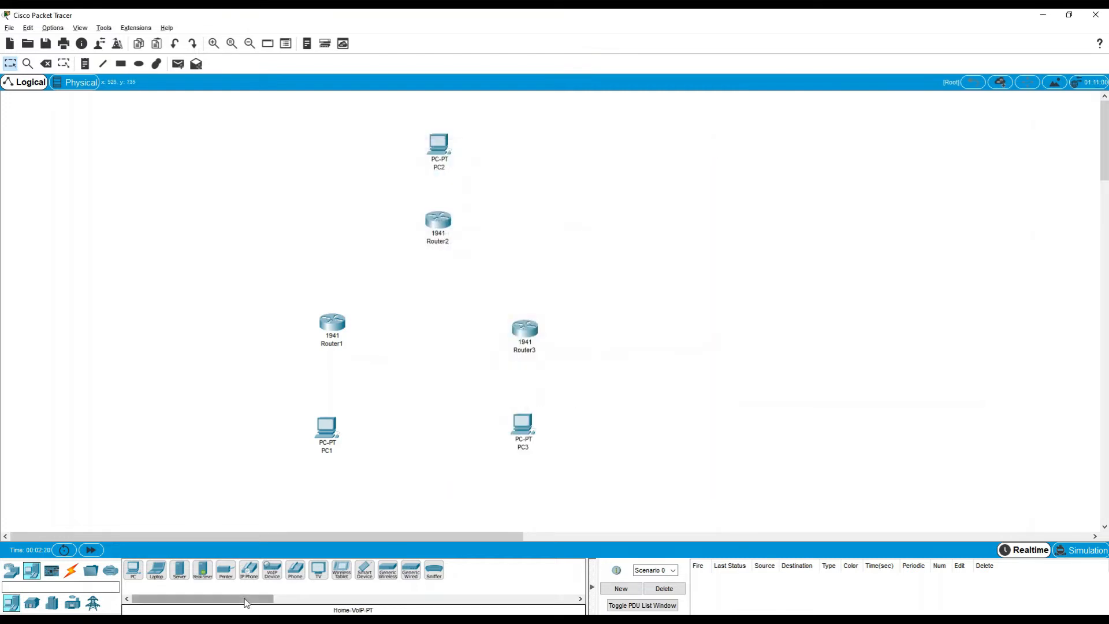
- Connect Router1's GigabitEthernet0/0 to PC1's FastEthernet0 with a copper straight-through cable
click(71, 570)
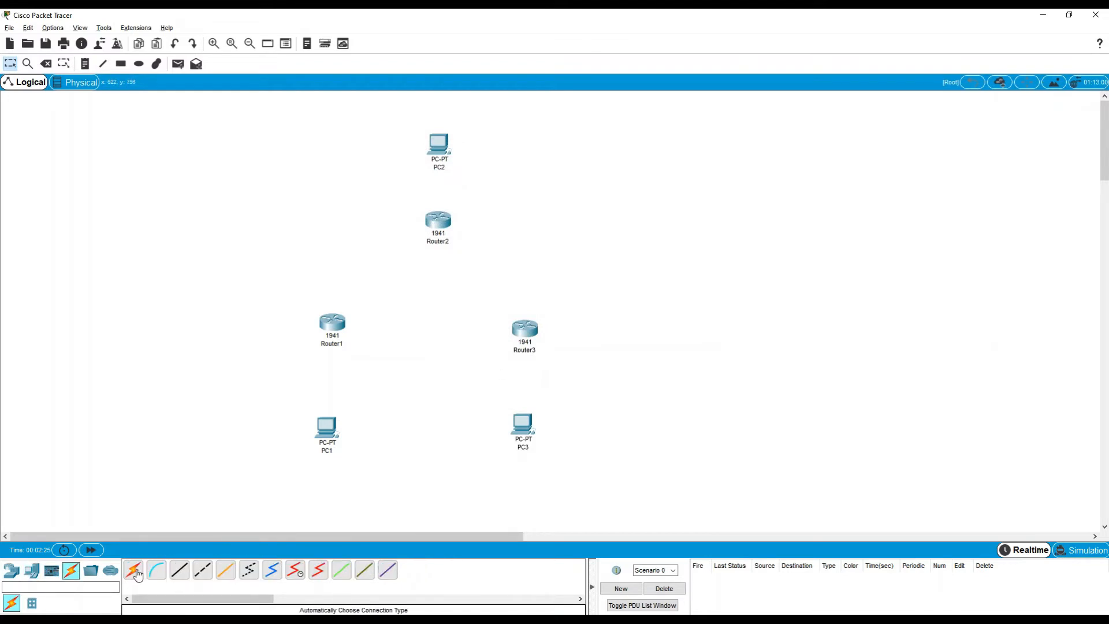
click(179, 578)
click(333, 322)
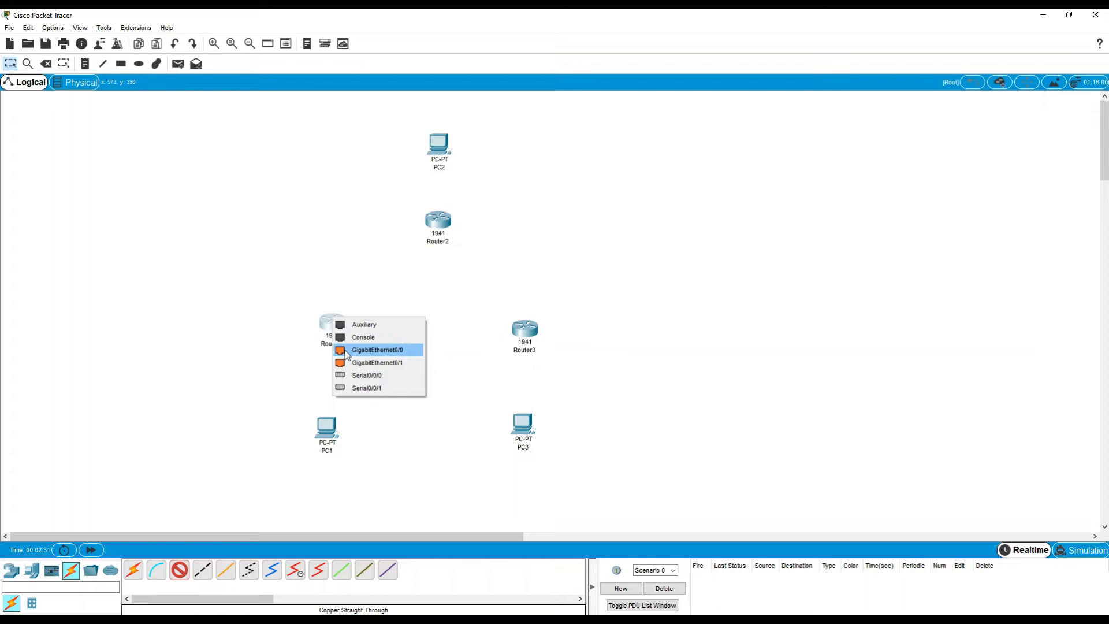
click(370, 351)
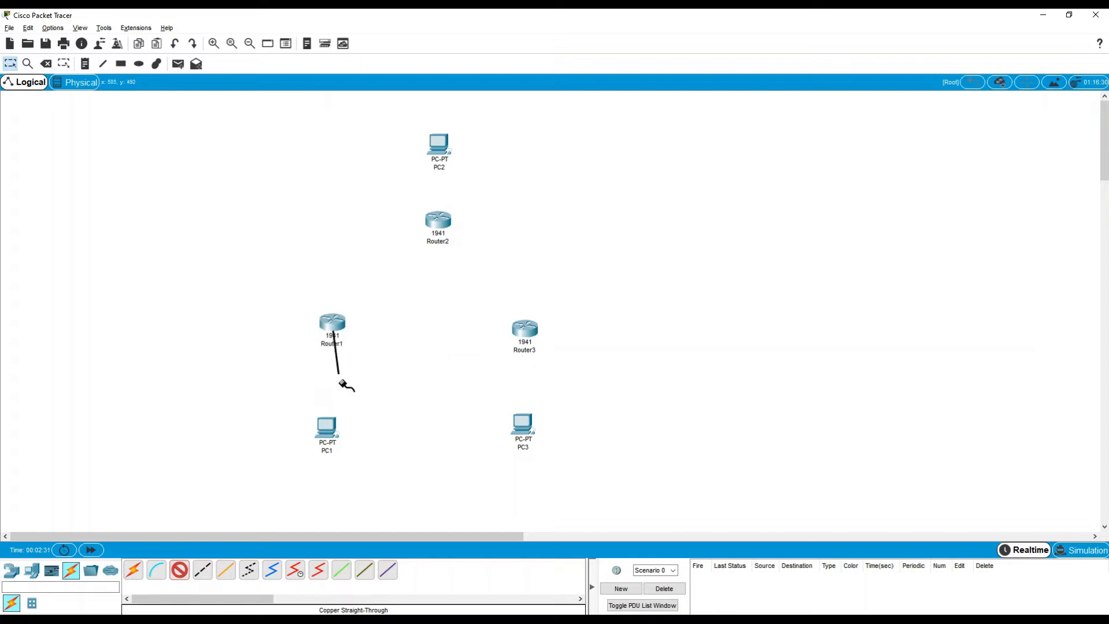
click(331, 428)
click(350, 473)
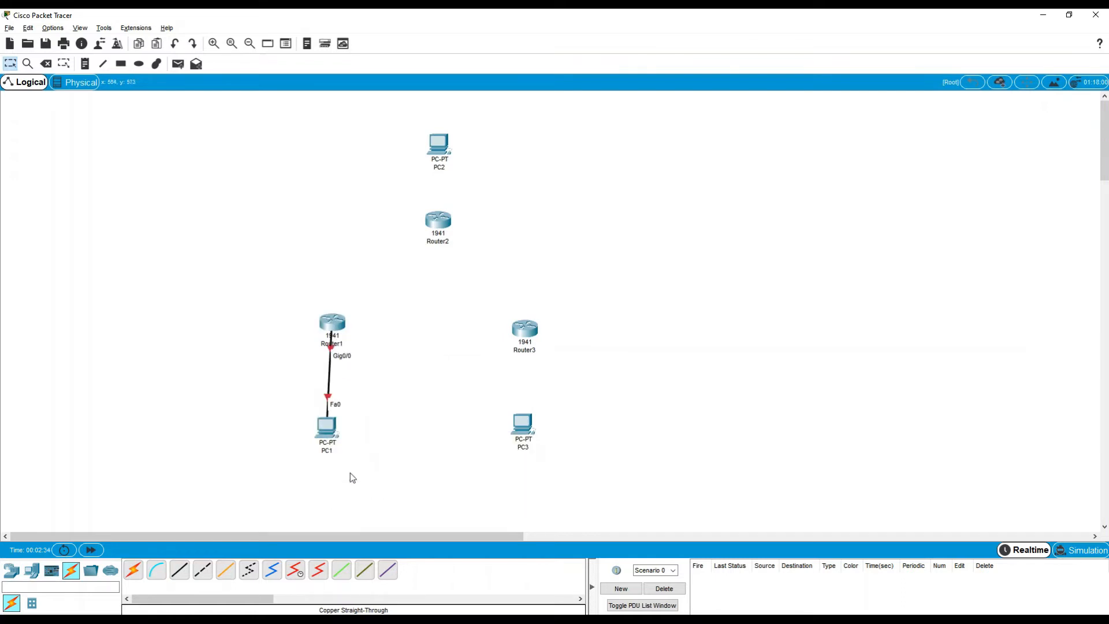
- Connect Router3's GigabitEthernet0/0 to PC3's FastEthernet0 with a copper straight-through cable
click(179, 570)
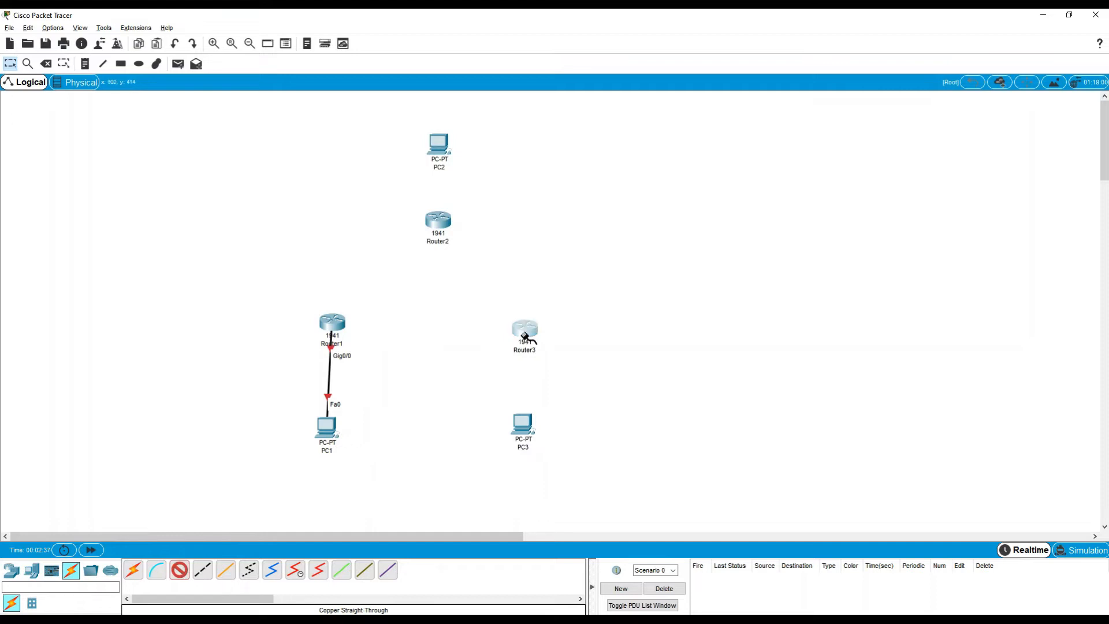
click(525, 337)
click(553, 368)
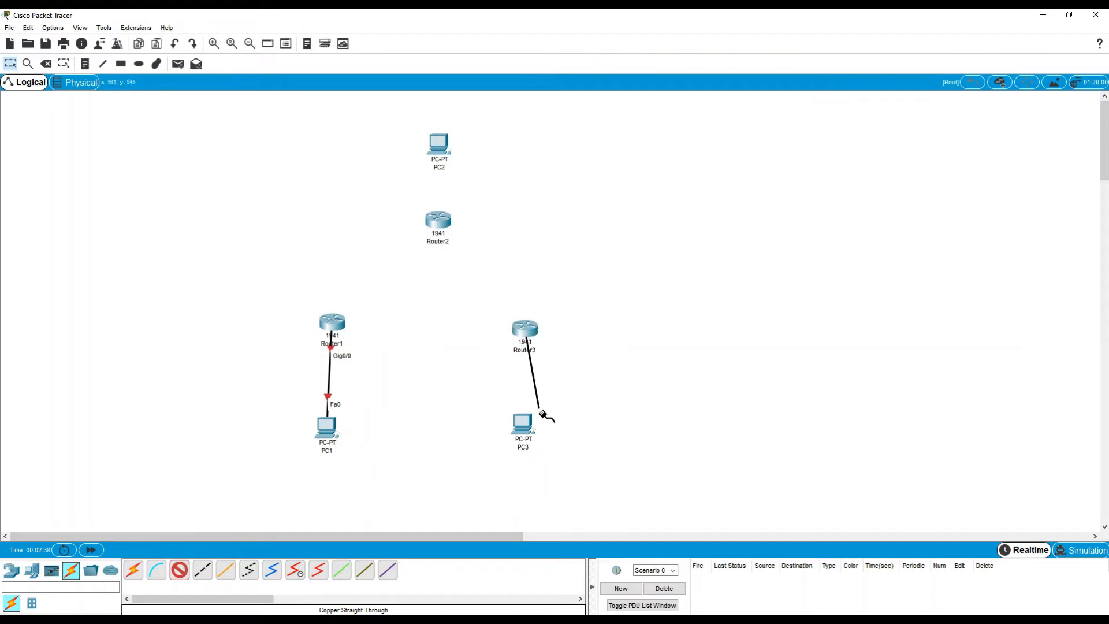
click(525, 425)
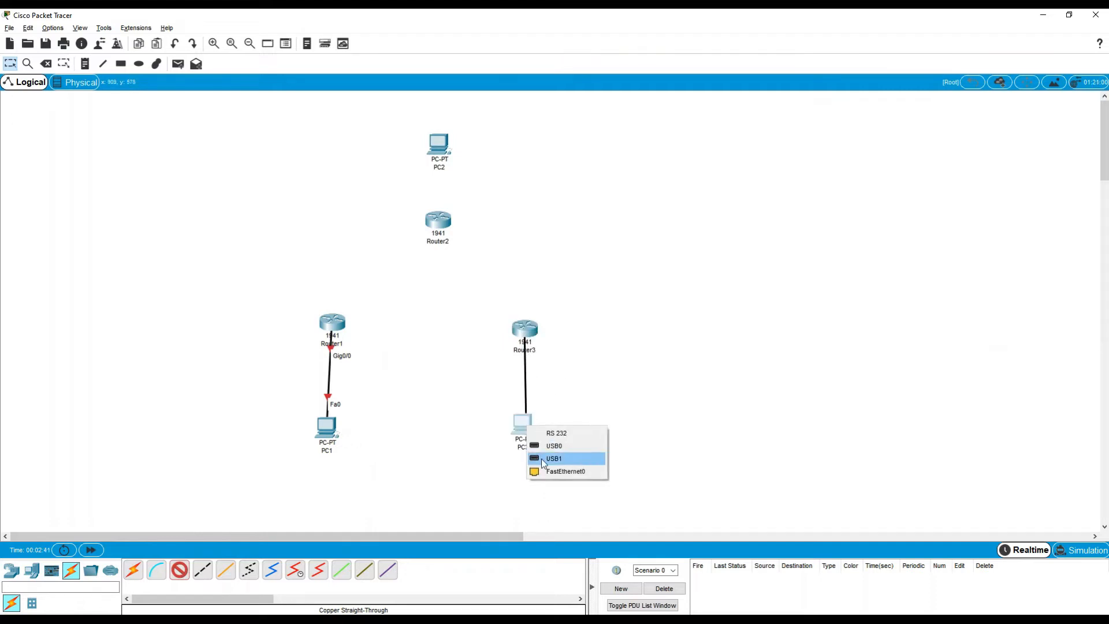
click(557, 471)
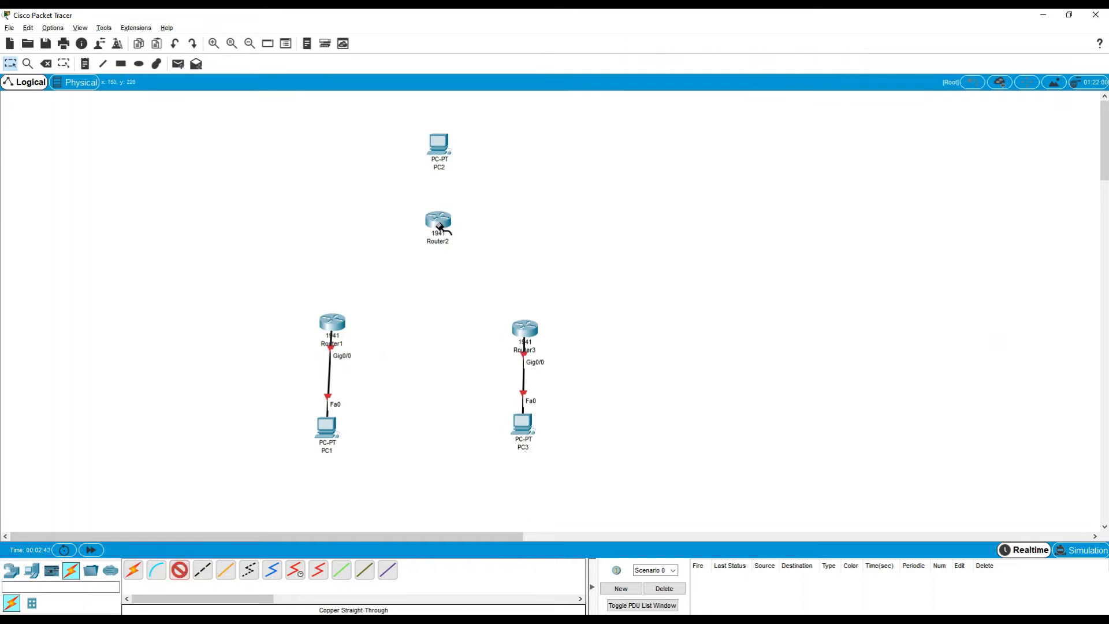
- Connect Router2's GigabitEthernet0/0 to PC2's FastEthernet0 with a copper straight-through cable and shift Router2 slightly down, away from PC2
click(439, 226)
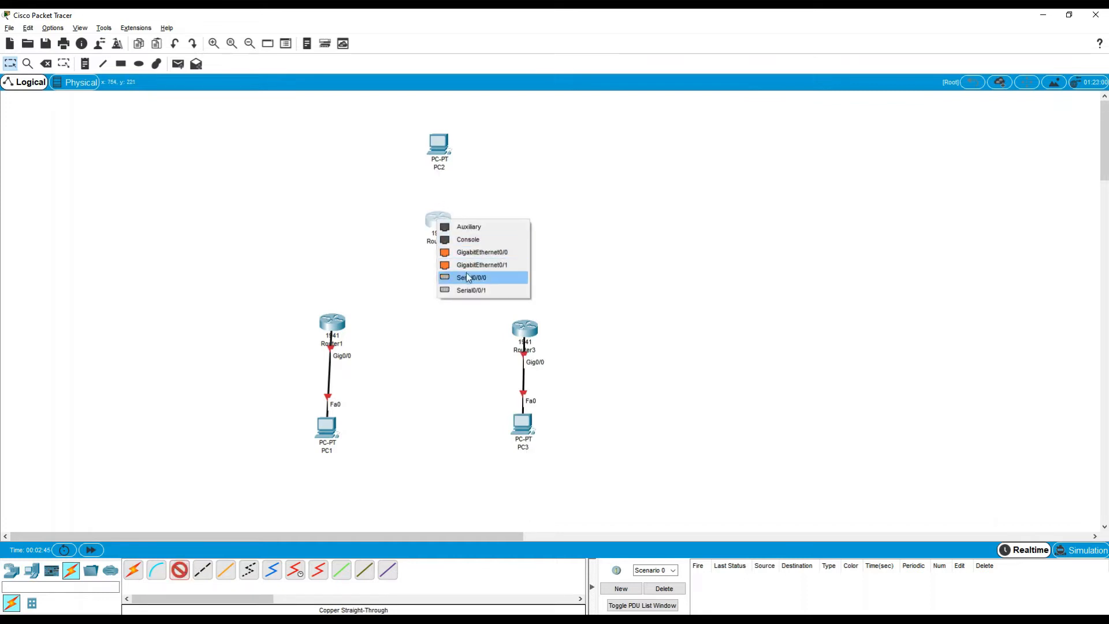
click(469, 252)
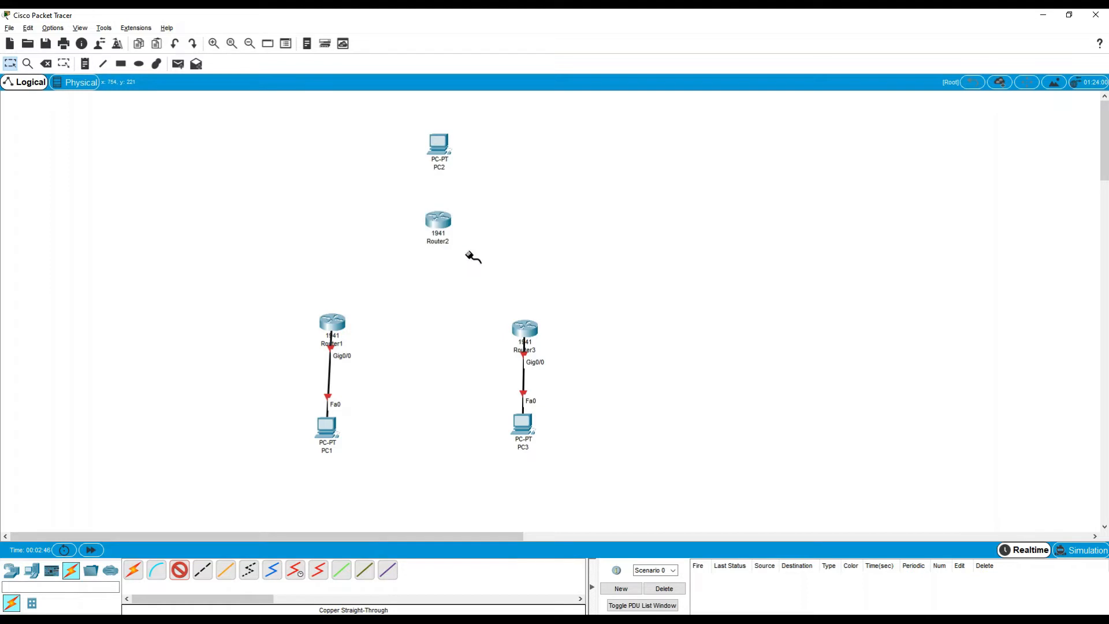
click(440, 152)
click(458, 193)
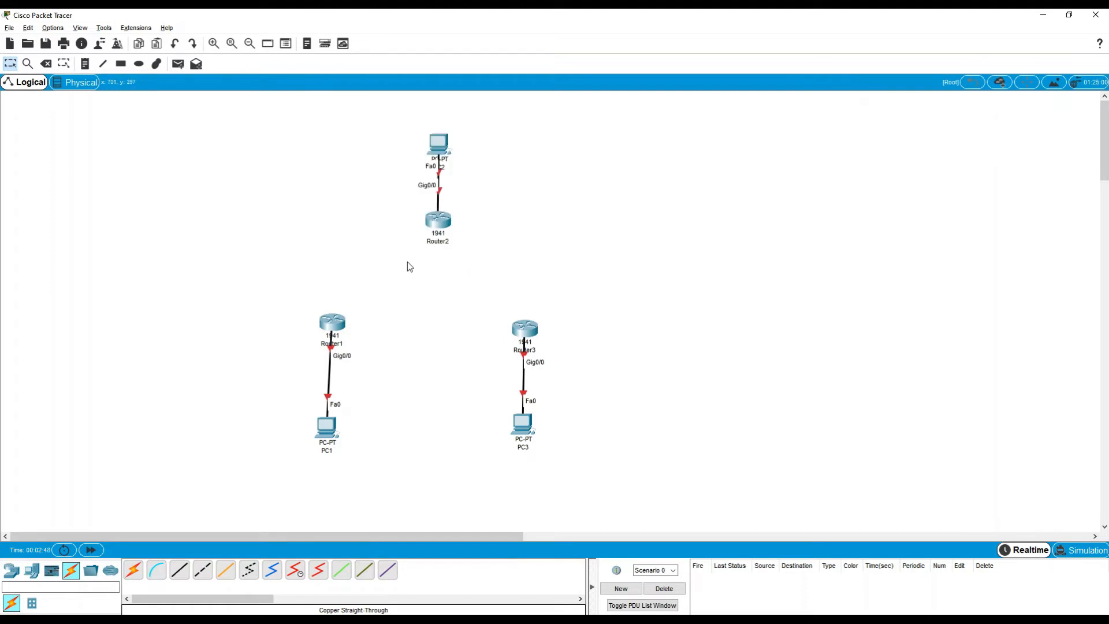
drag(440, 219, 442, 229)
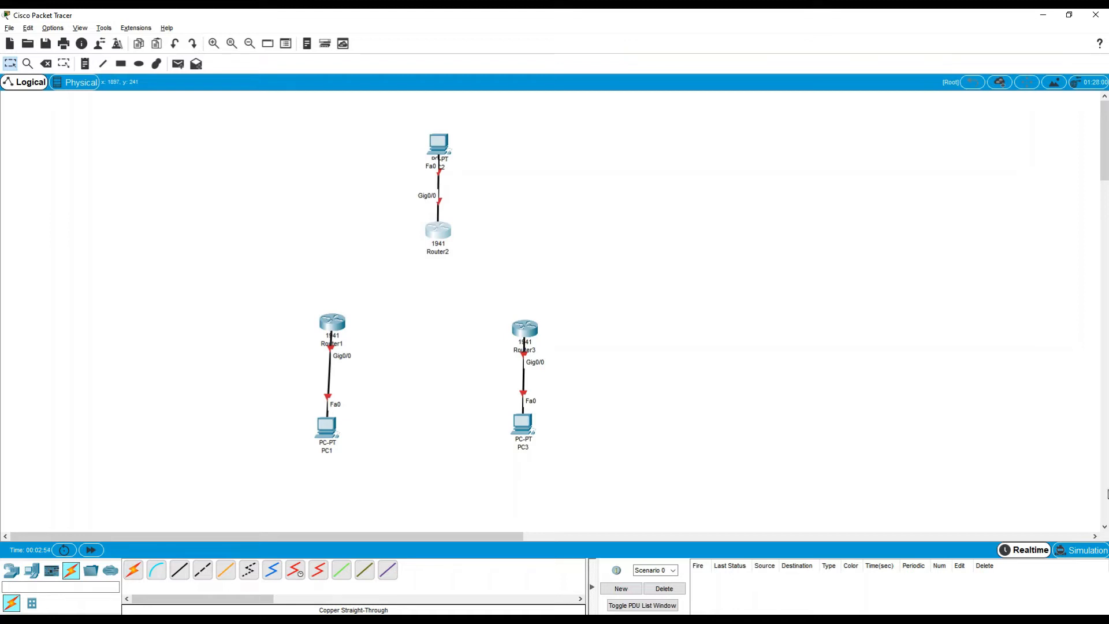
- Connect Router1's Serial0/0/1 to Router3's Serial0/0/0 with a Serial DCE cable, starting at Router1
click(297, 570)
click(334, 316)
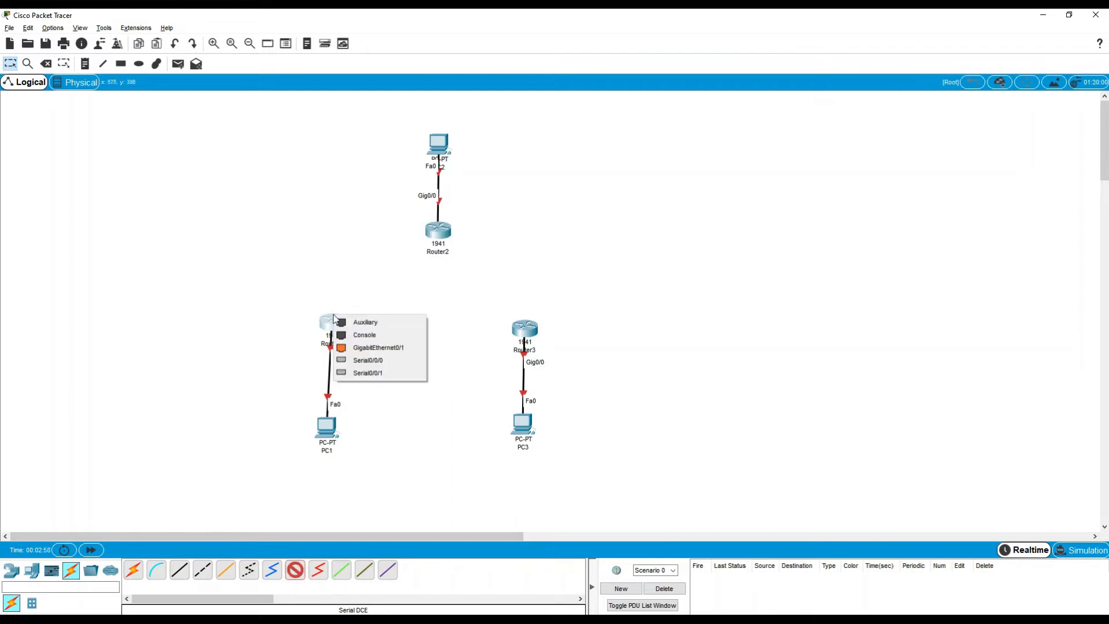
click(370, 360)
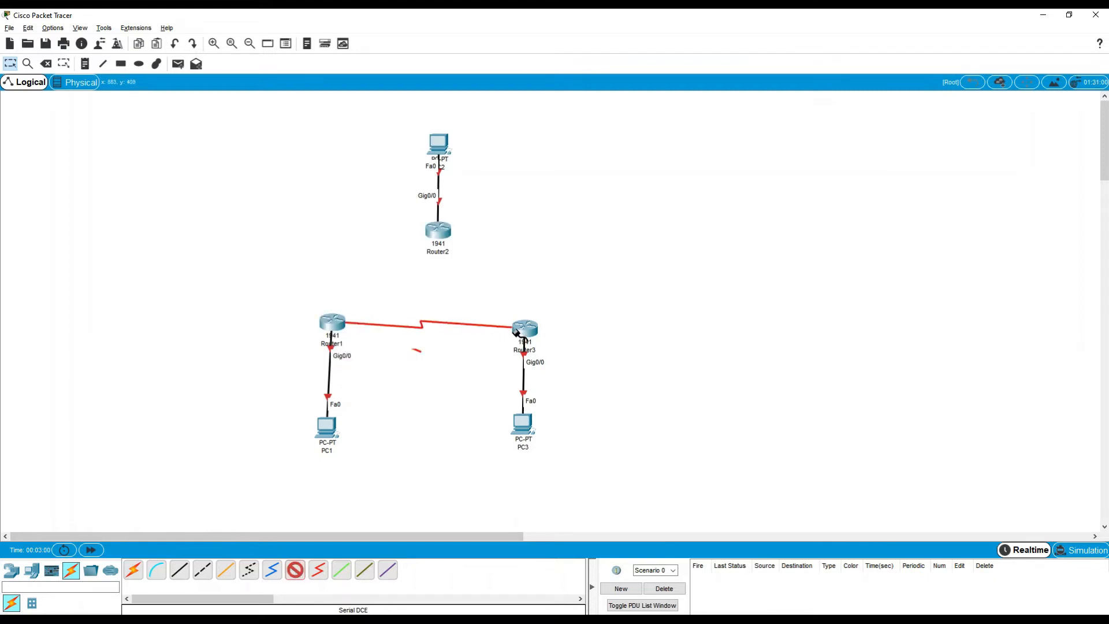
click(516, 331)
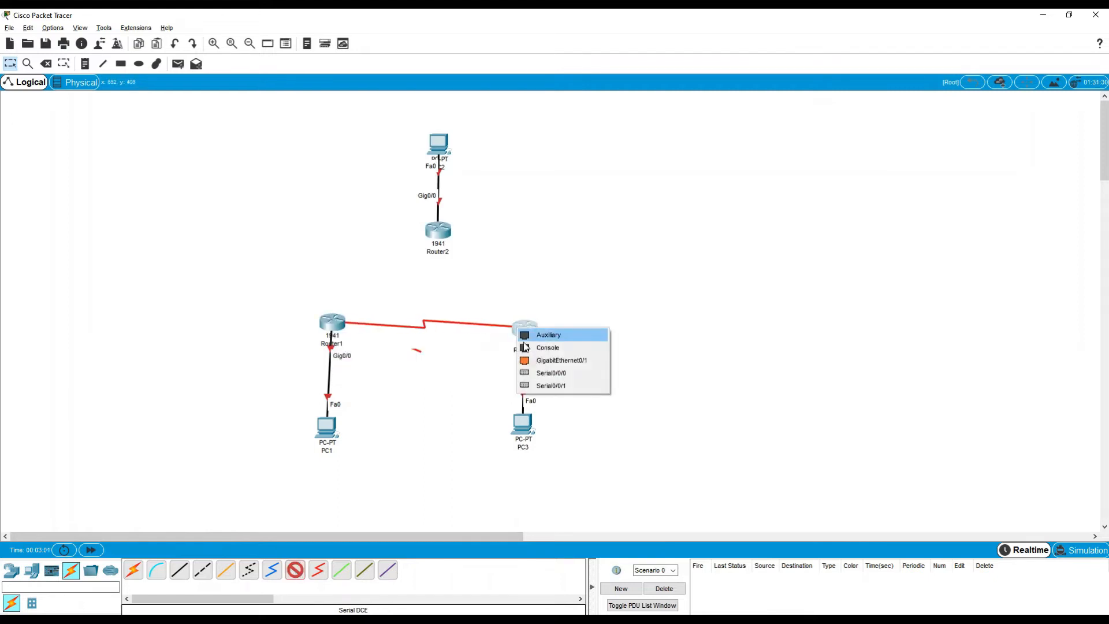
click(536, 375)
- Connect Router2's Serial0/0/1 to Router3's Serial0/0/1 with a Serial DCE cable, starting at Router2
click(301, 573)
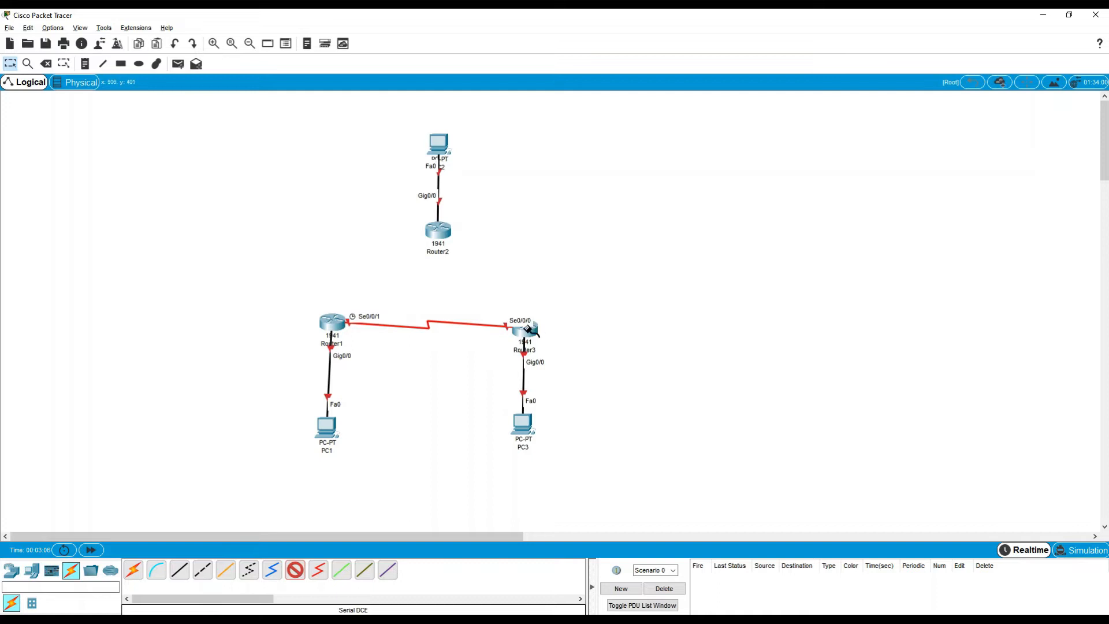
click(440, 230)
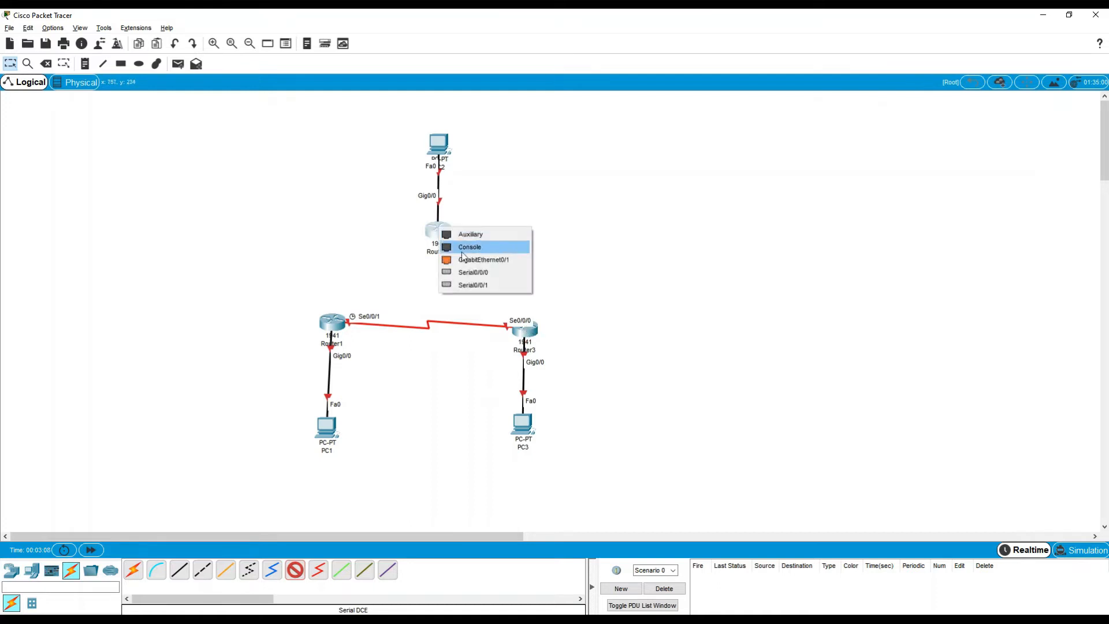
click(468, 273)
click(528, 331)
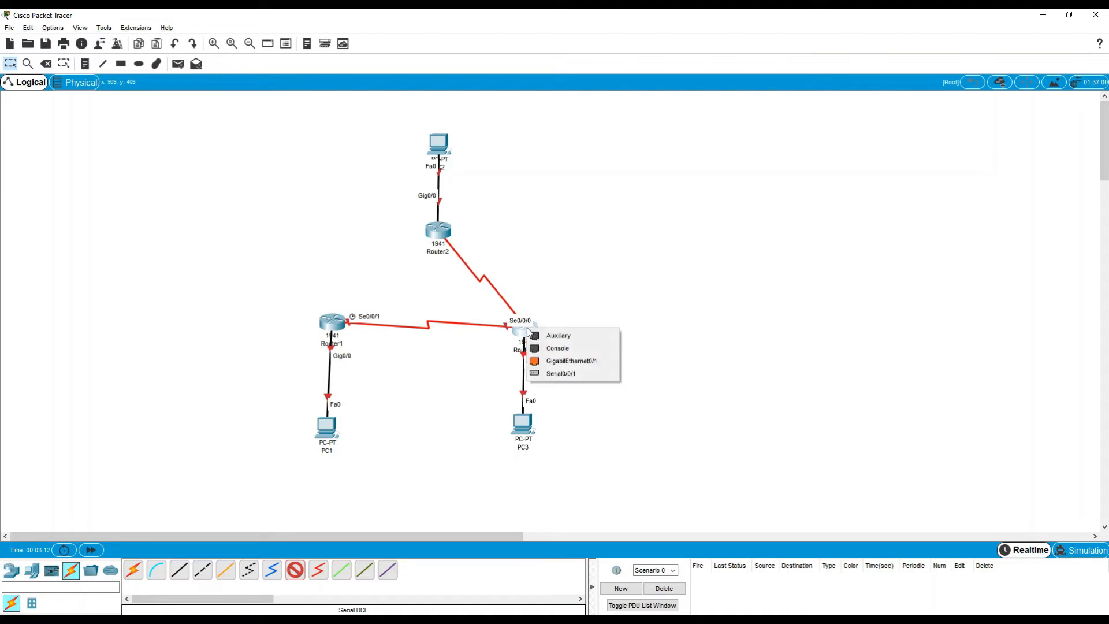
click(548, 373)
- Connect Router2's Serial0/0/0 to Router1's Serial0/0/0 with a Serial DCE cable, starting at Router2
click(296, 570)
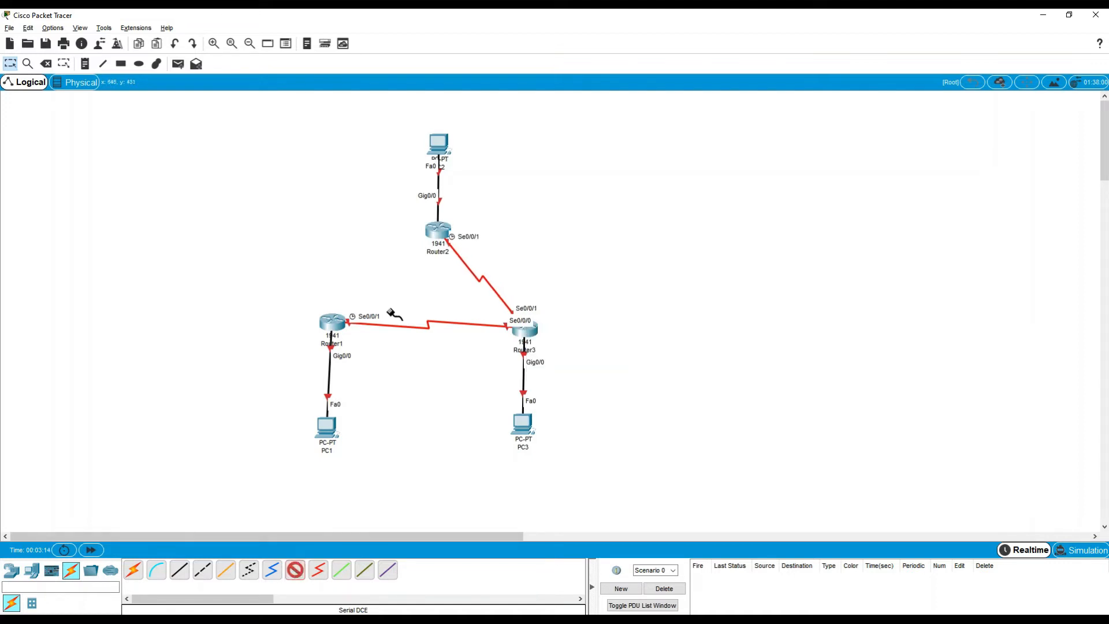
click(437, 230)
click(451, 269)
click(331, 324)
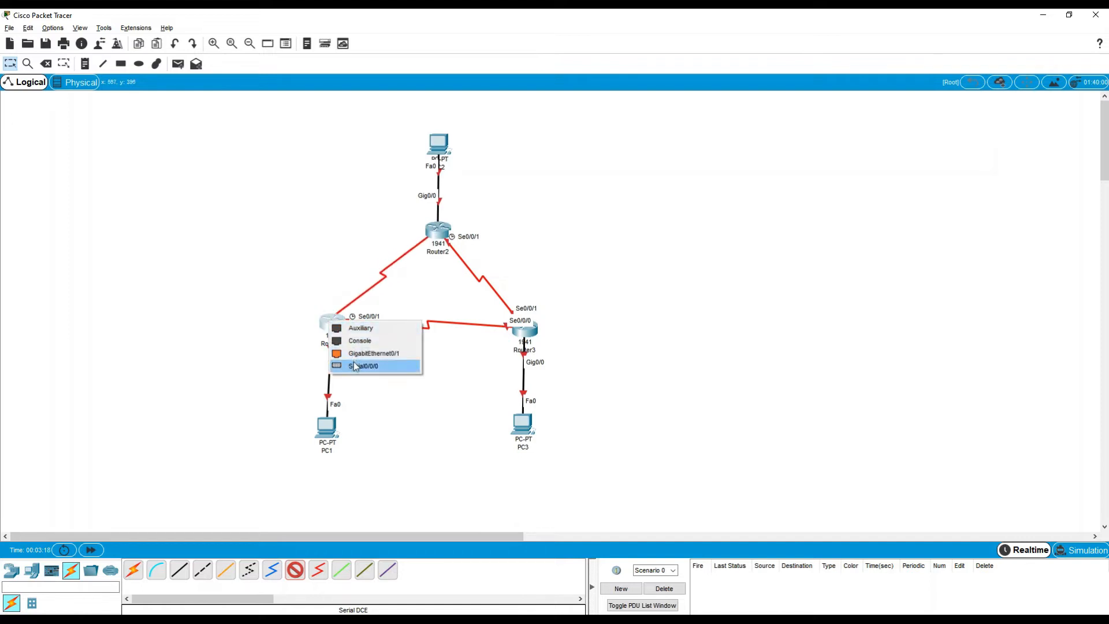
click(354, 366)
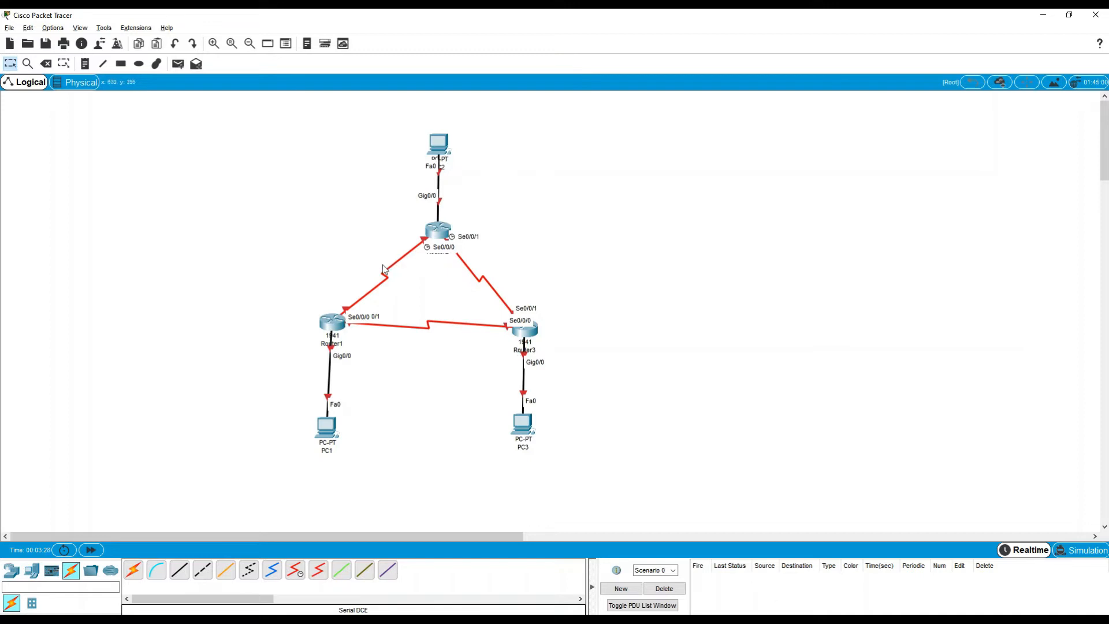
- Nudge Router1, PC1 and PC3 so that each PC sits directly below its router
drag(338, 335, 340, 340)
drag(333, 431, 339, 434)
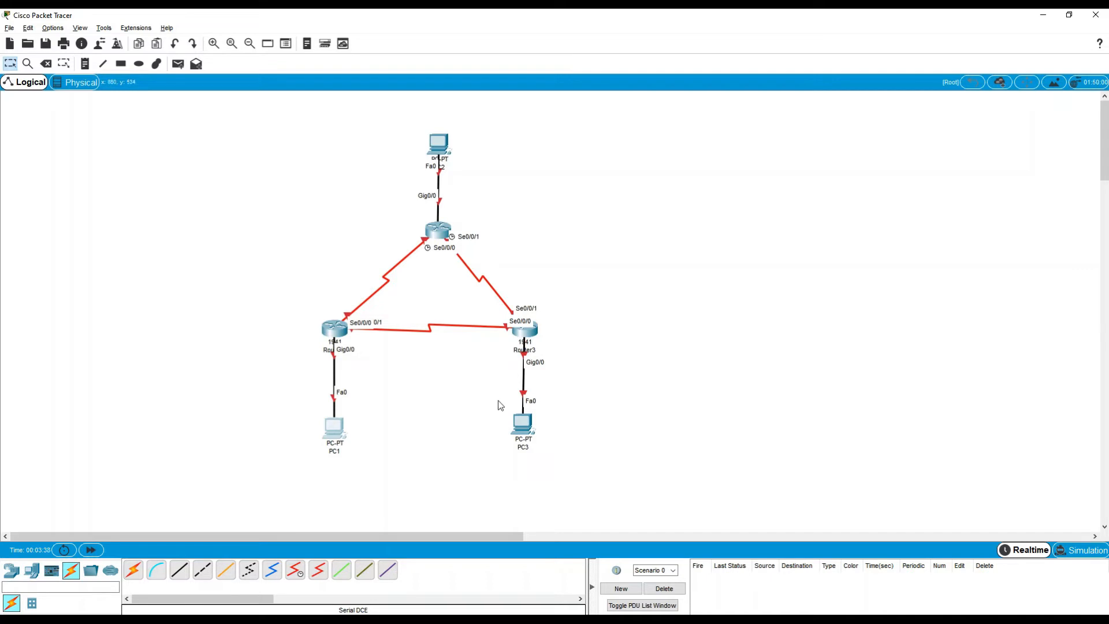
drag(521, 428, 523, 432)
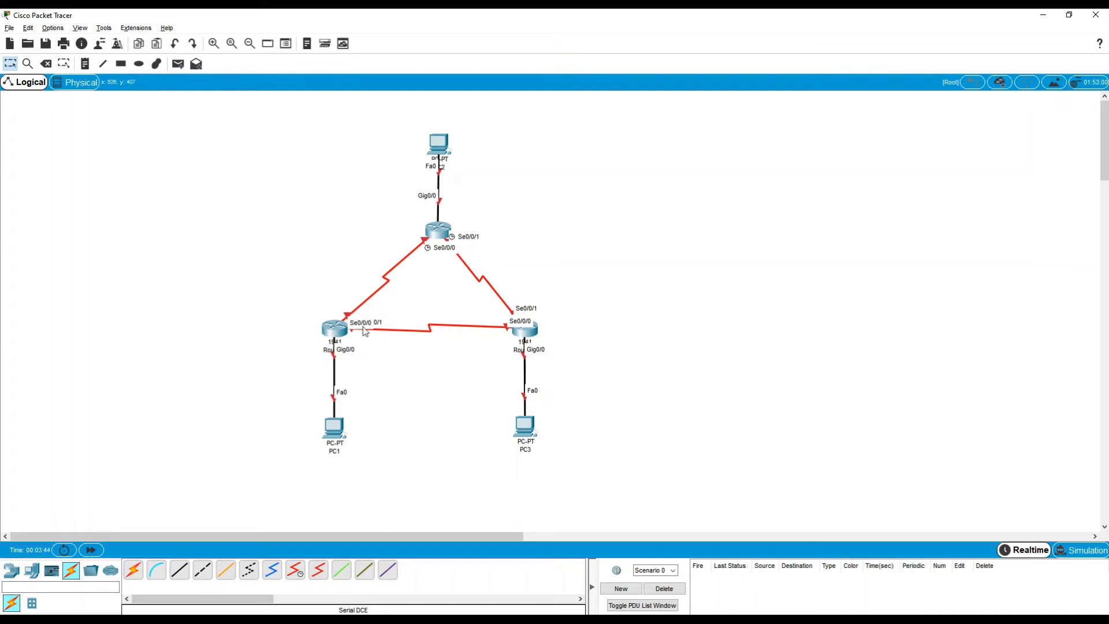
- Open Router1's configuration beside the topology and turn on its GigabitEthernet0/0 port
click(335, 330)
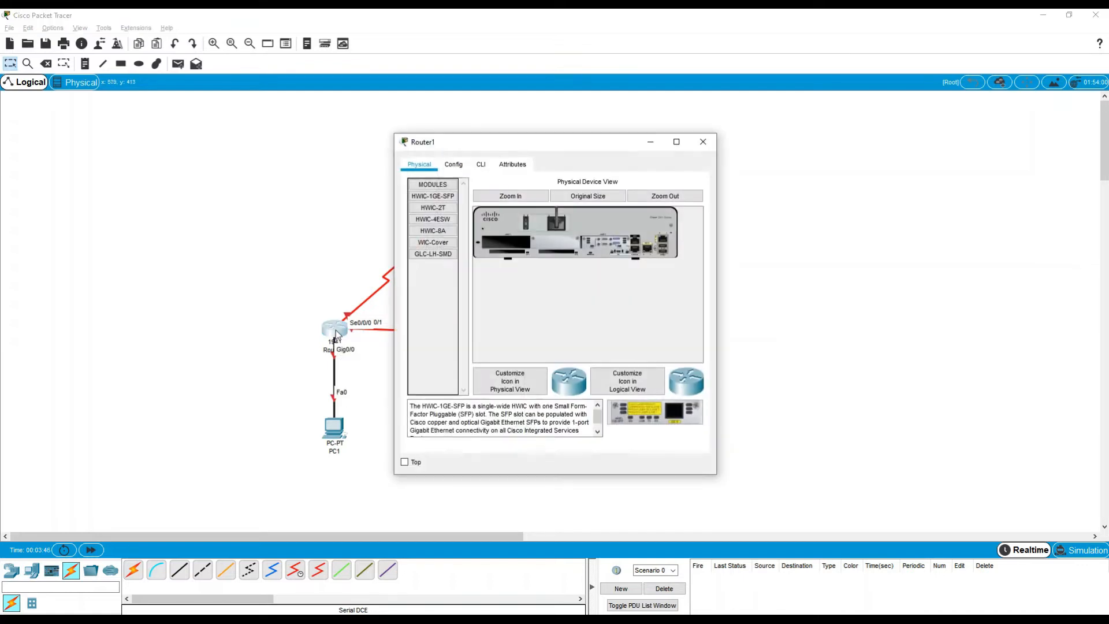
drag(543, 143, 767, 94)
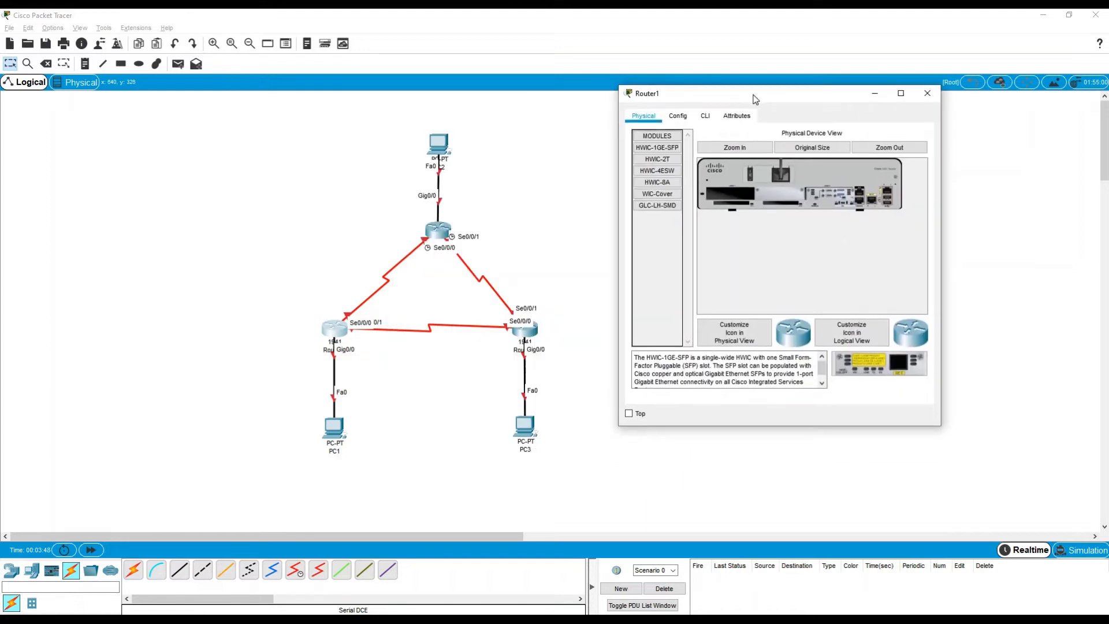
click(682, 119)
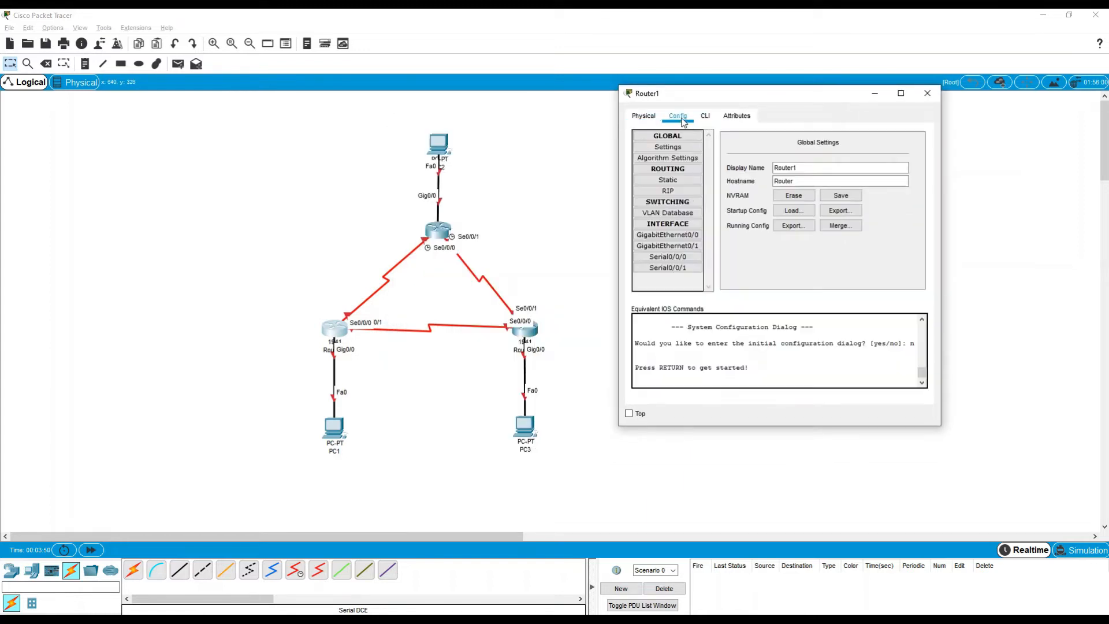
click(678, 237)
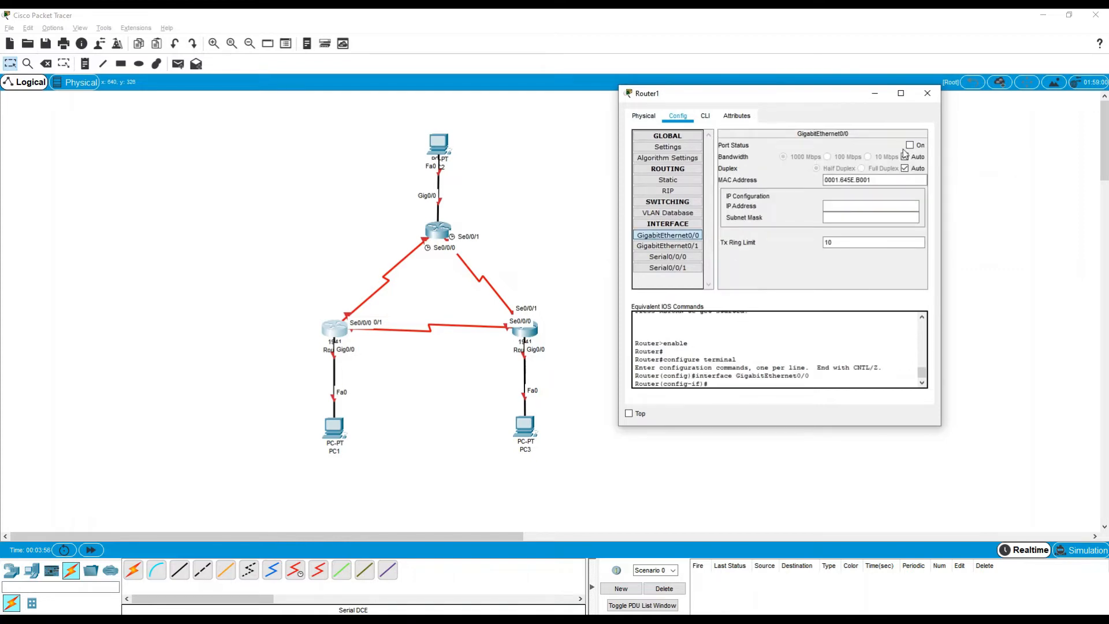
click(919, 145)
click(856, 206)
text(192)
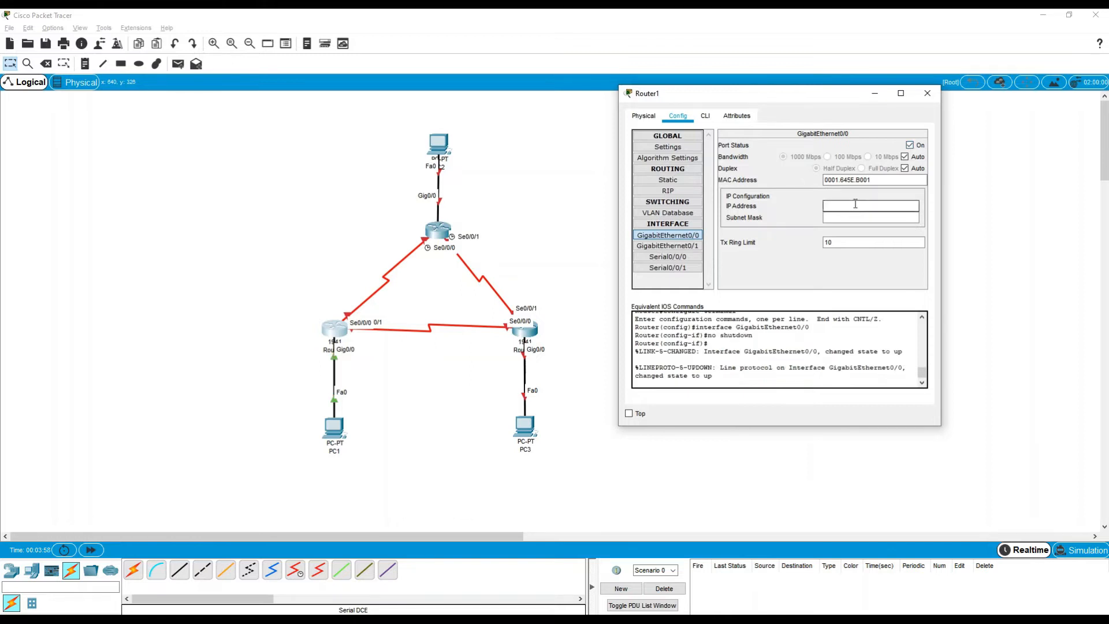
text(.168.1.0)
key(Return)
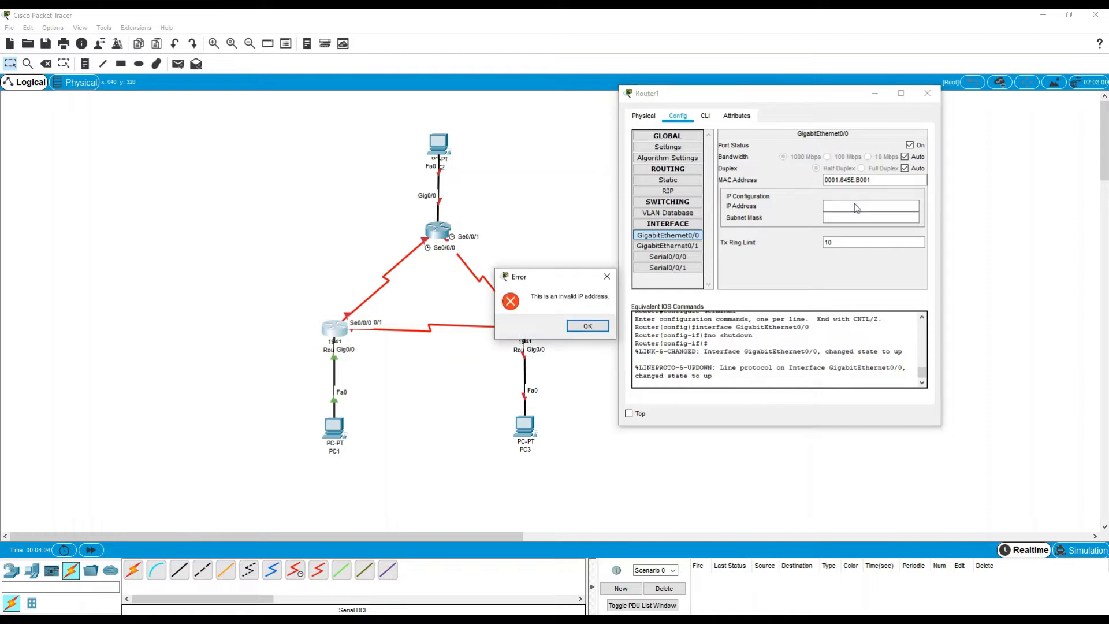
click(587, 326)
- Set Router1's GigabitEthernet0/0 IP address to 192.168.1.1 with subnet mask 255.255.255.0
click(838, 206)
text(1)
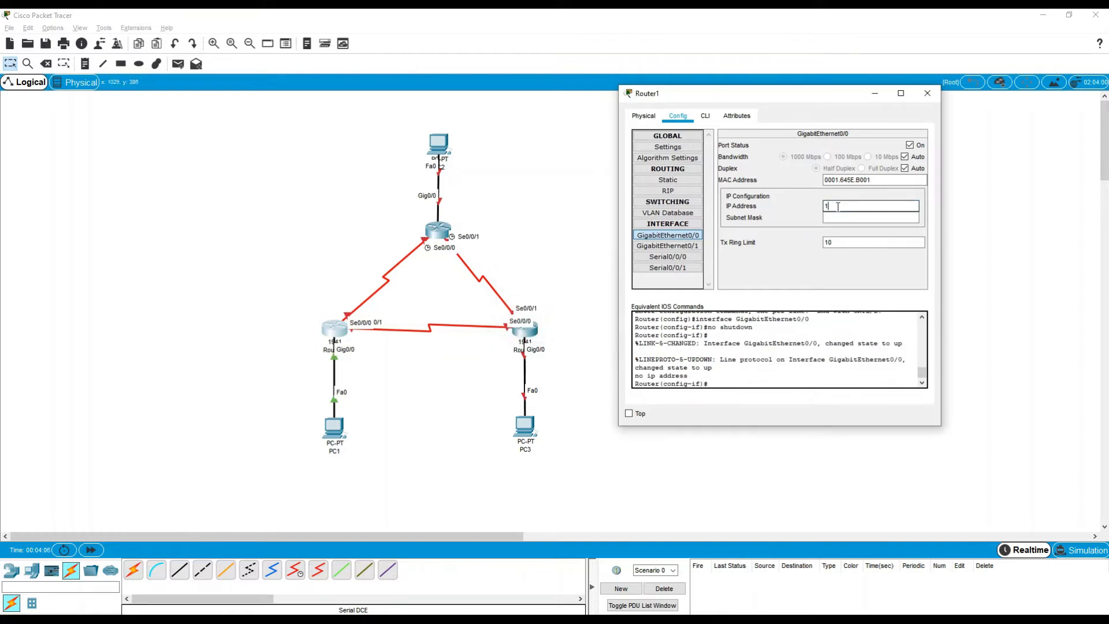
text(92.)
text(8.1.1)
key(Return)
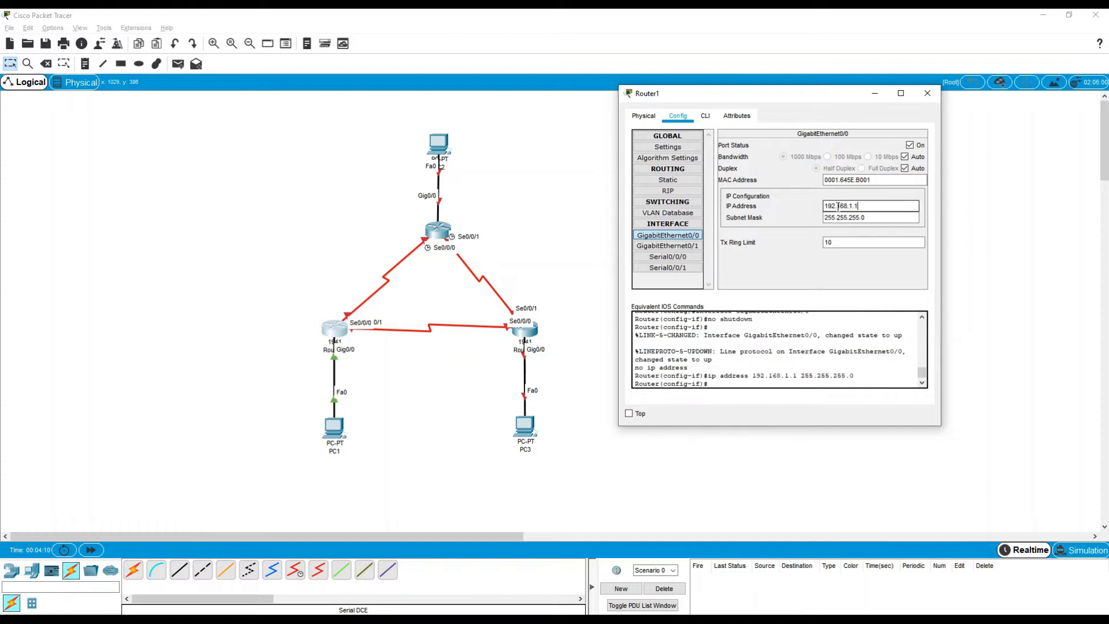
- Turn on Router1's Serial0/0/0 port and give it the IP address 192.168.12.1 with mask 255.255.255.0
click(670, 259)
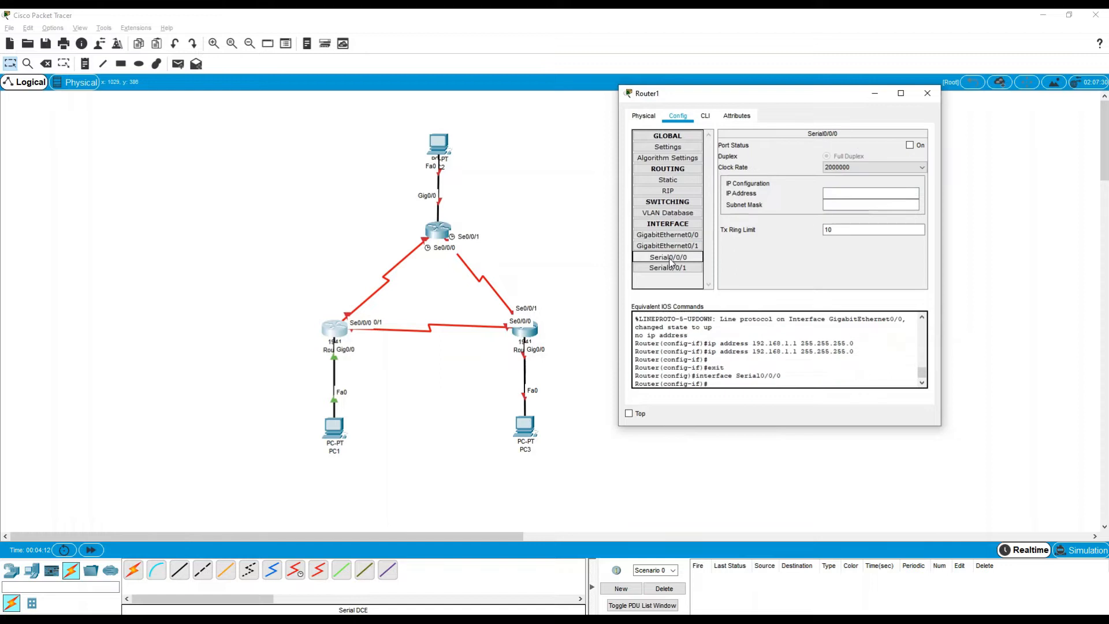
click(910, 145)
click(855, 193)
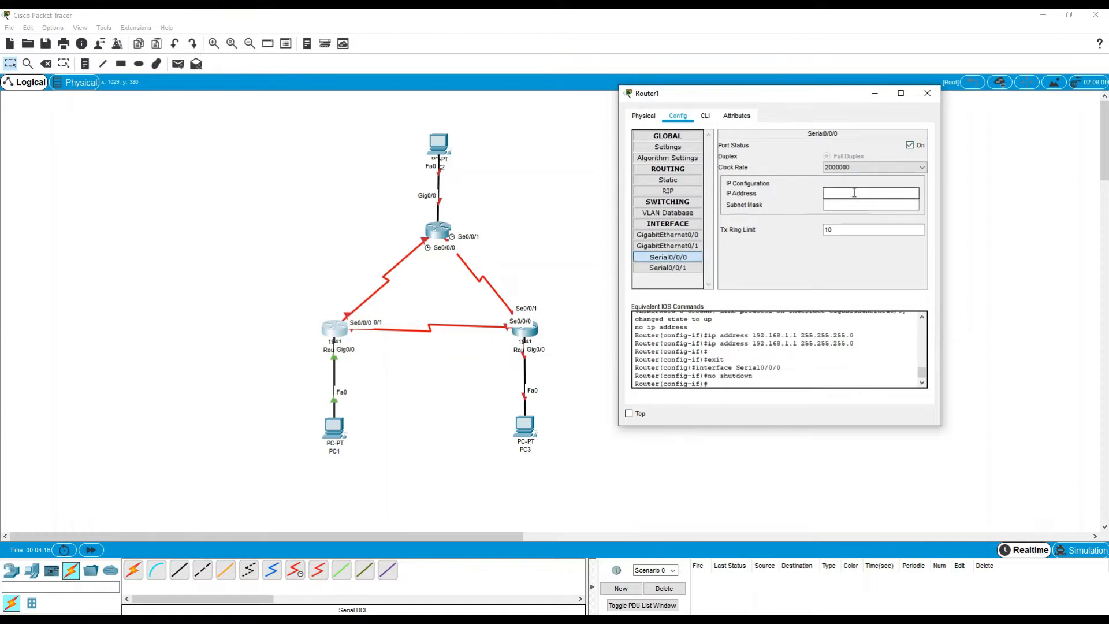
text(192.168.12.1)
- Turn on Router1's Serial0/0/1 port with IP address 192.168.13.1 and mask 255.255.255.0, and close Router1's window
click(668, 267)
click(918, 146)
click(867, 191)
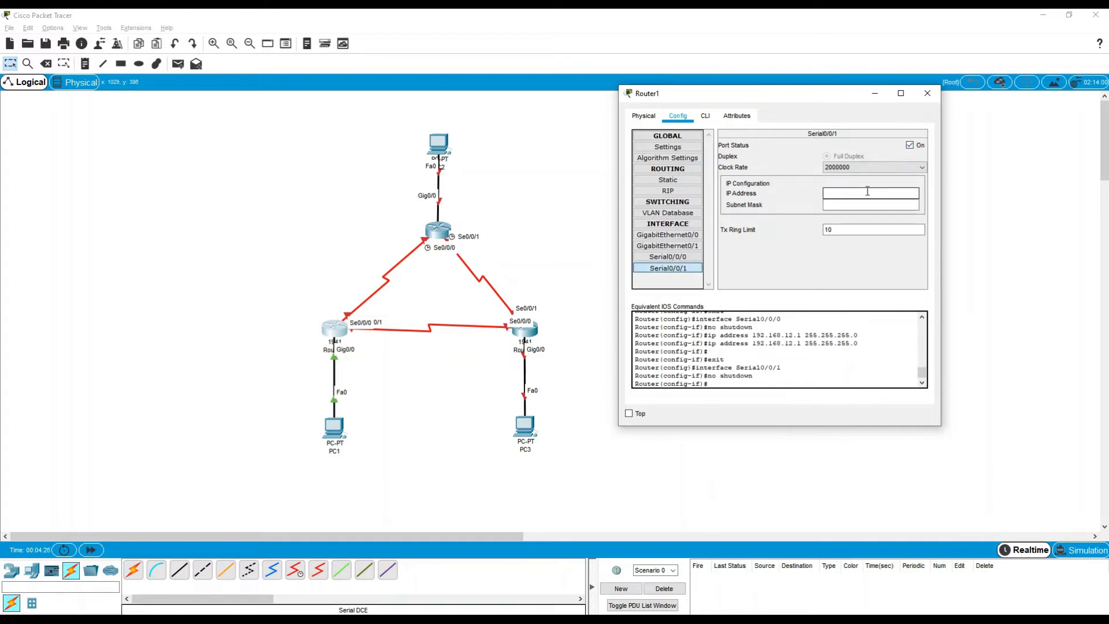
text(192.168.13.1)
key(Return)
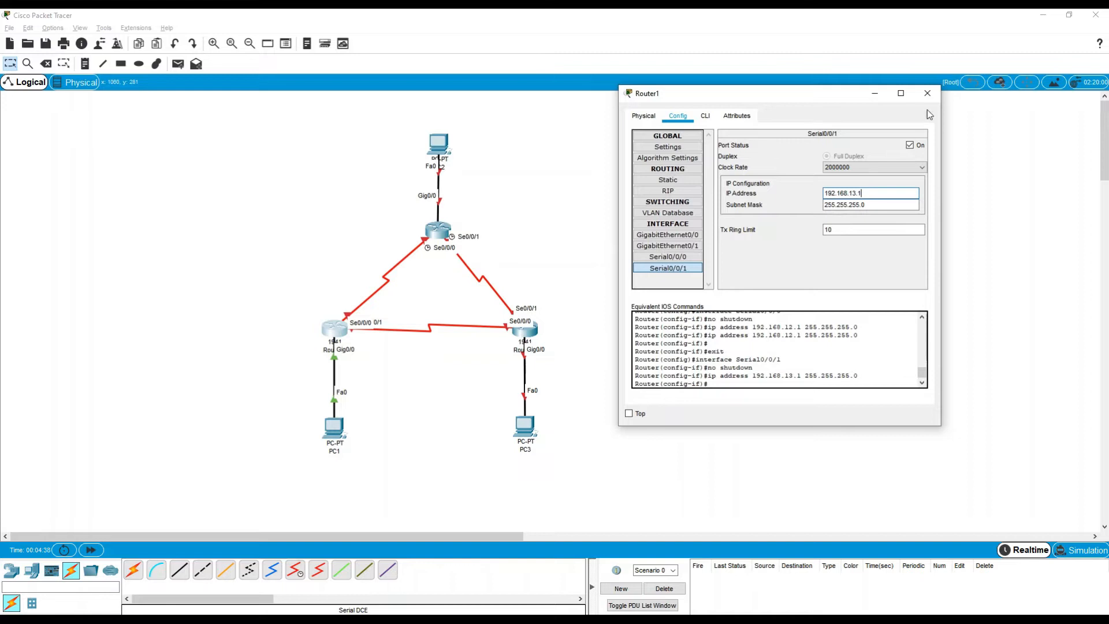
click(927, 94)
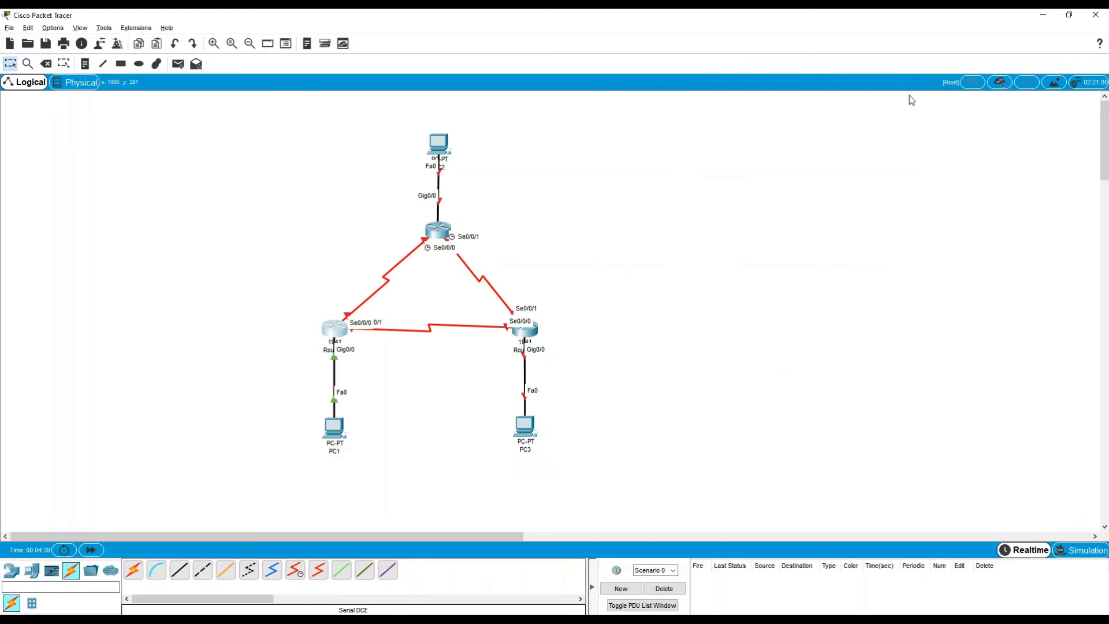
- Open Router2's configuration settings with its window moved clear of the topology
click(439, 234)
drag(518, 141, 805, 110)
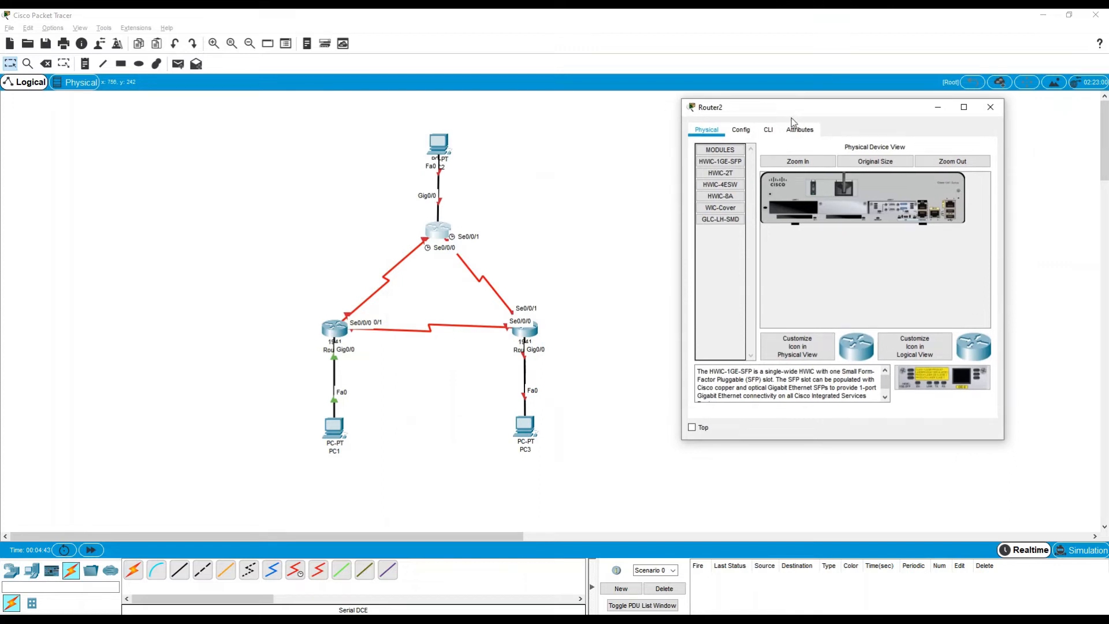
click(748, 131)
click(767, 131)
click(741, 131)
click(800, 130)
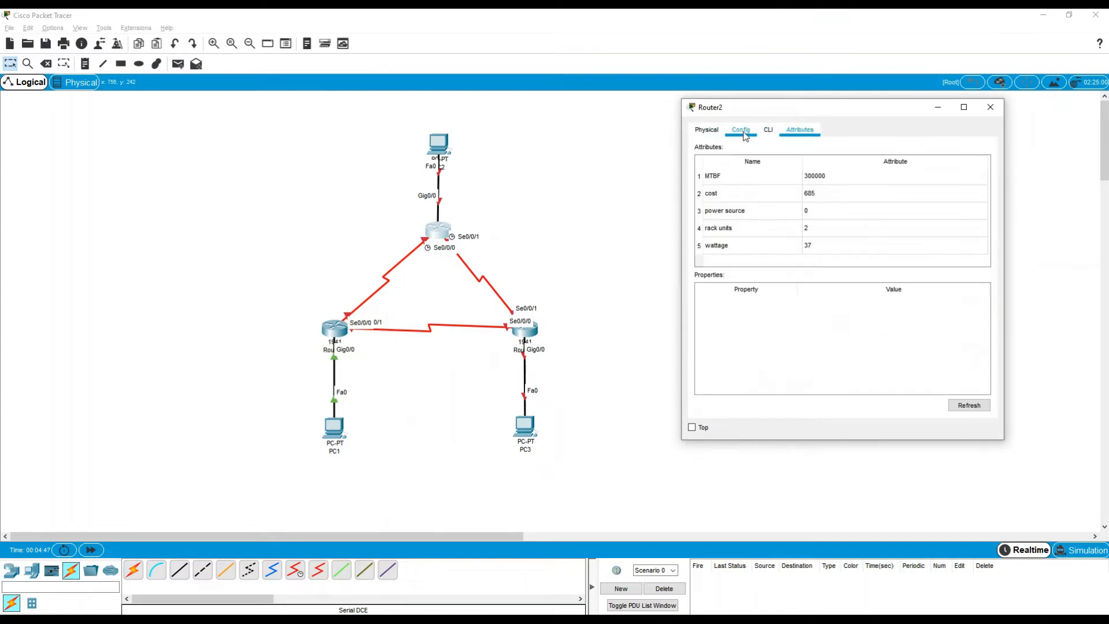
click(707, 131)
click(744, 131)
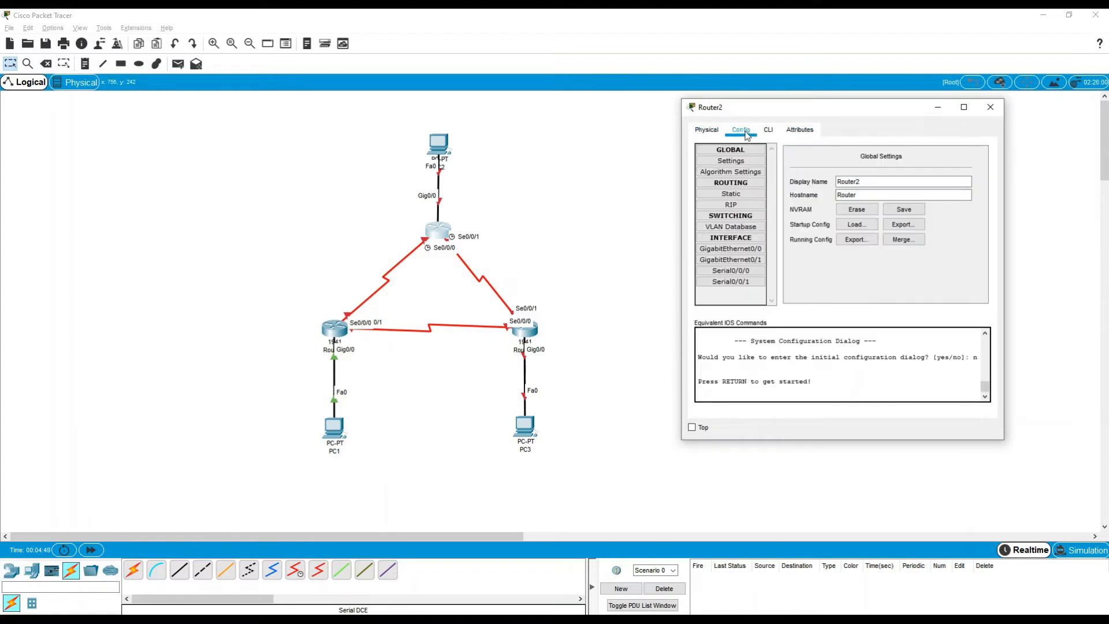
- Turn on Router2's GigabitEthernet0/0 port and give it the IP address 192.168.2.1 with mask 255.255.255.0
click(731, 248)
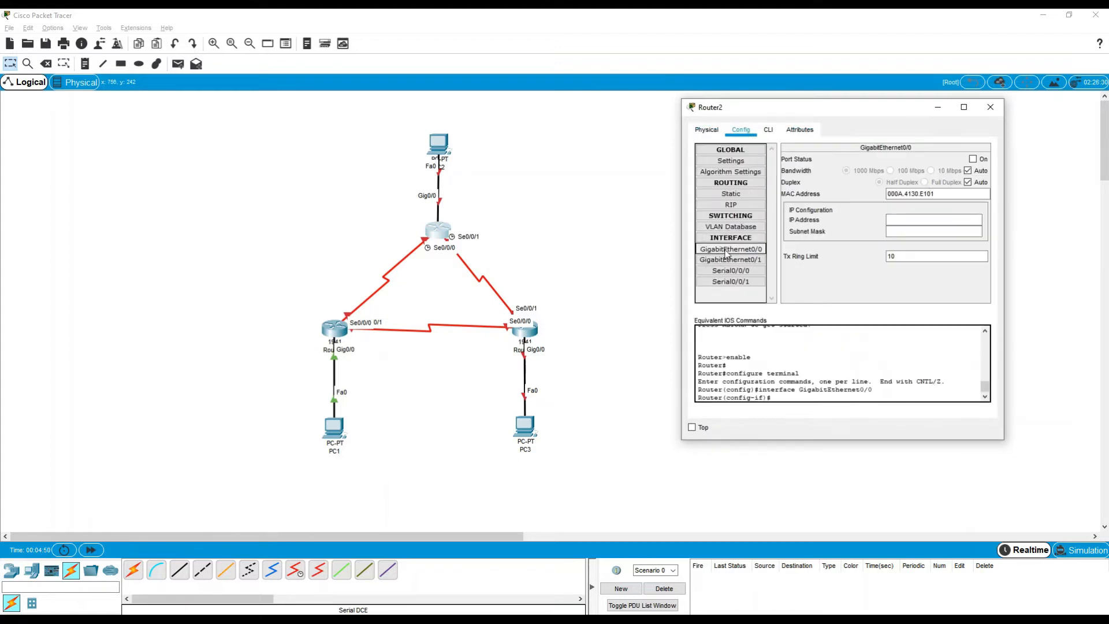
click(975, 160)
click(923, 220)
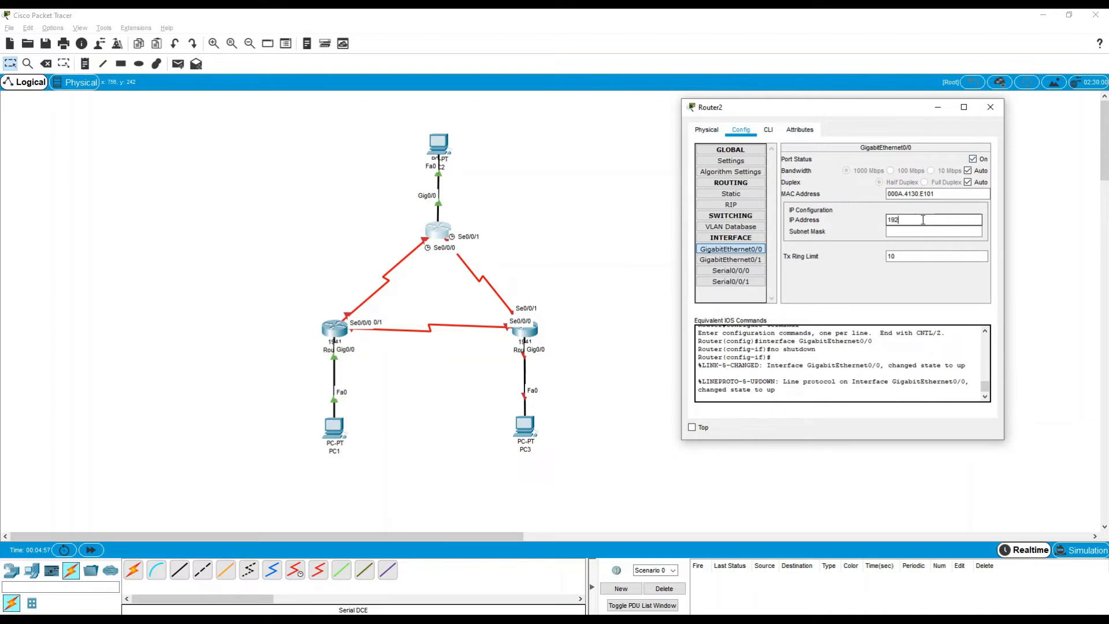
text(192.168.2.1)
key(Return)
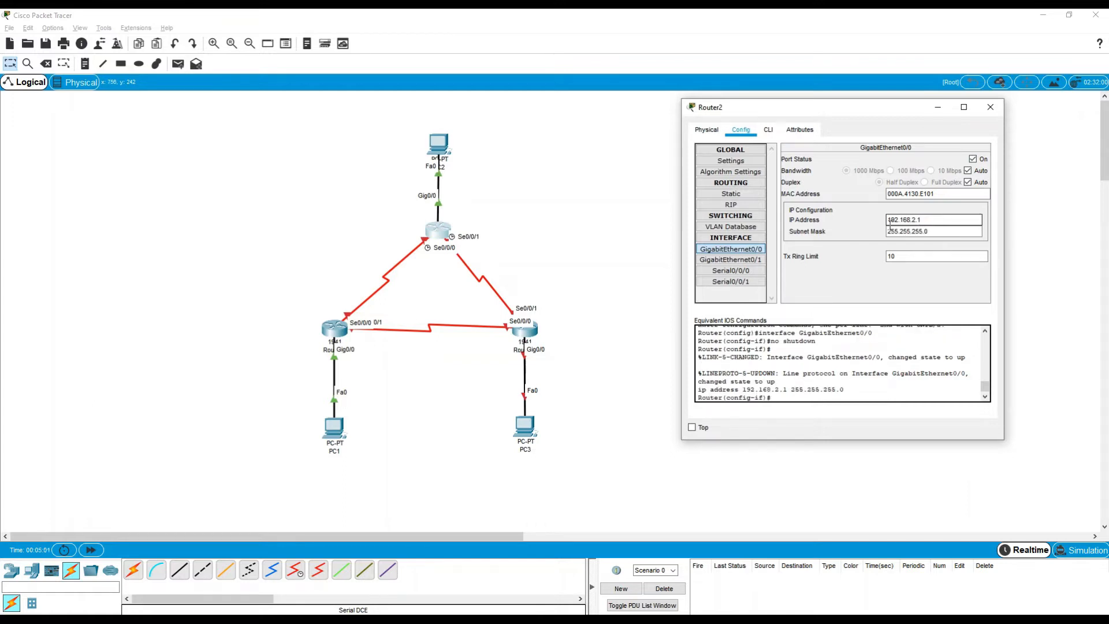
- Turn on Router2's Serial0/0/0 port and give it the IP address 192.168.12.2 with mask 255.255.255.0
click(731, 270)
click(974, 159)
click(920, 203)
text(192)
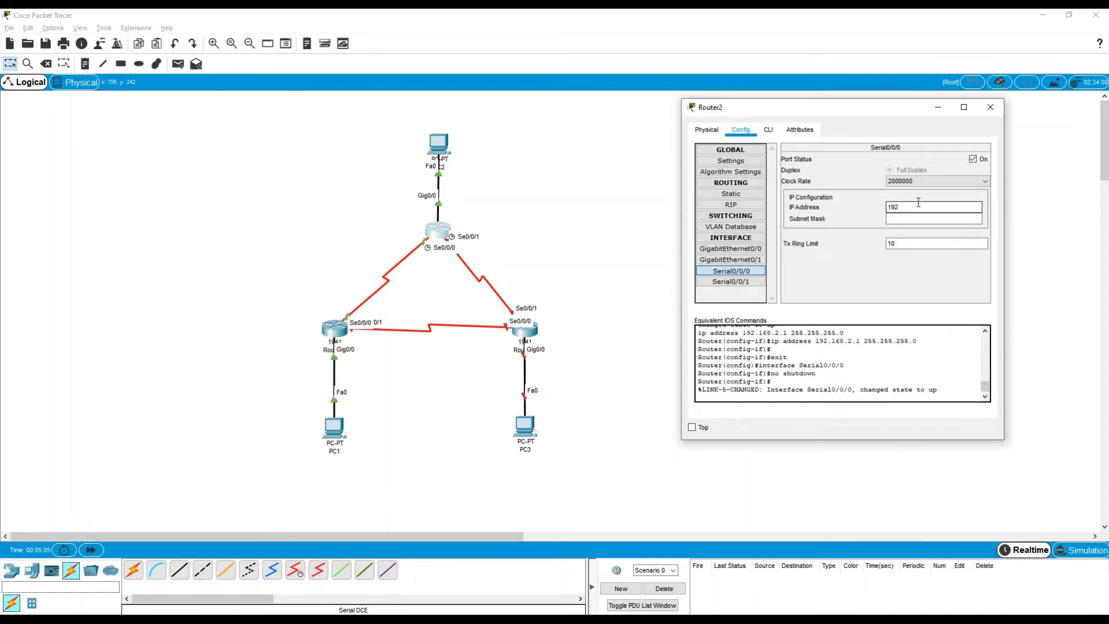
text(.168.12.2)
key(Return)
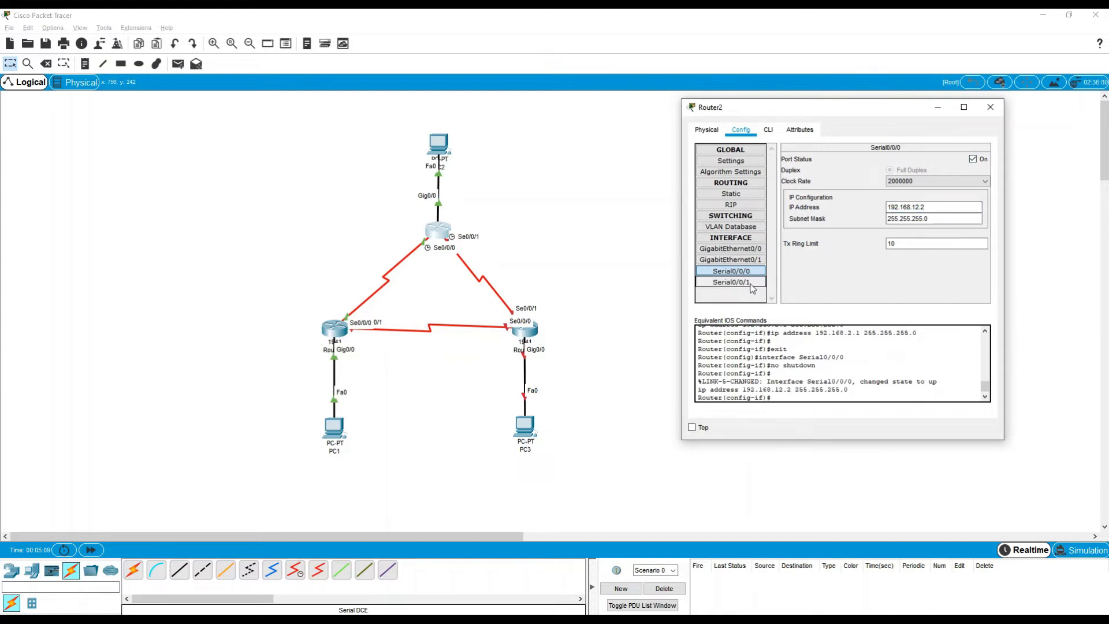
- Turn on Router2's Serial0/0/1 port with IP address 192.168.23.1 and mask 255.255.255.0, and close Router2's window
click(731, 281)
click(974, 159)
click(929, 206)
text(192.168)
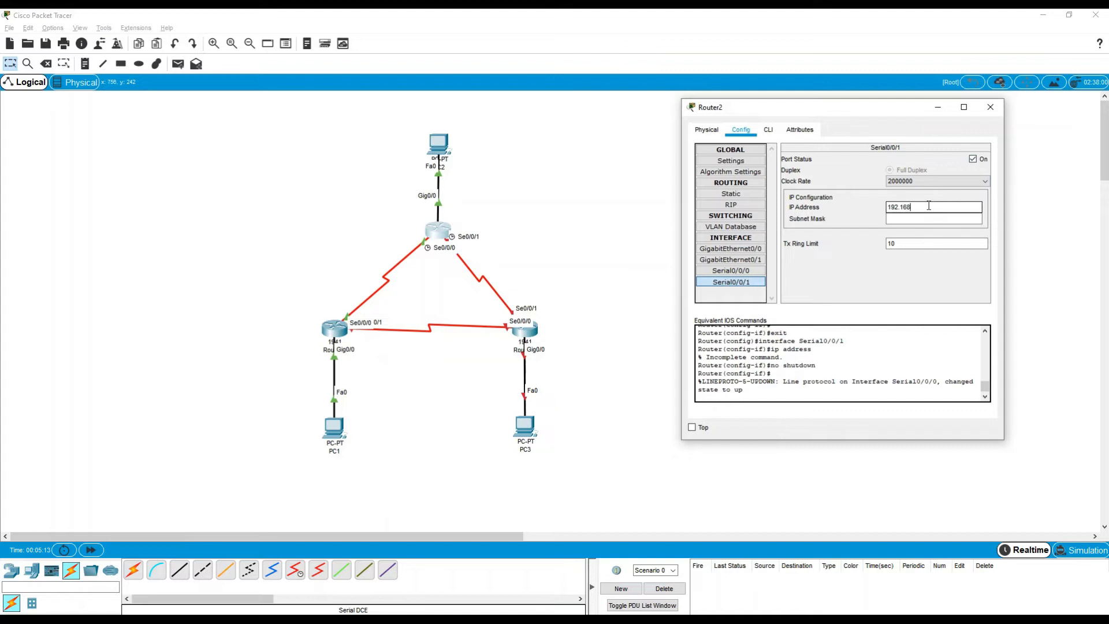
text(.23)
key(Tab)
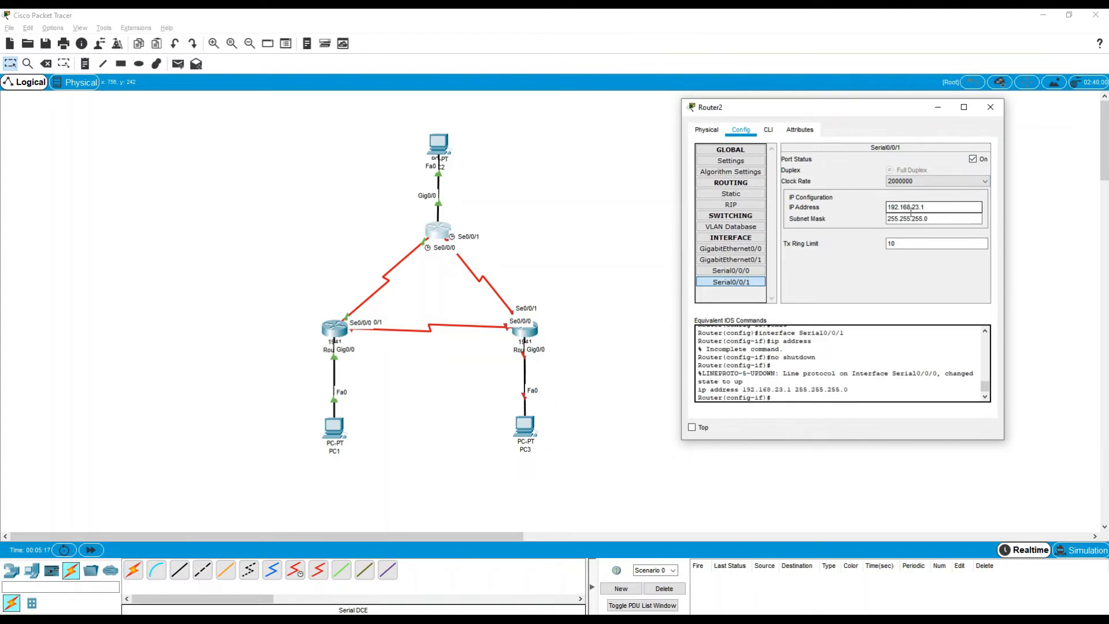
click(990, 106)
- Turn on Router3's GigabitEthernet0/0 port and give it the IP address 192.168.3.1 with mask 255.255.255.0
click(526, 330)
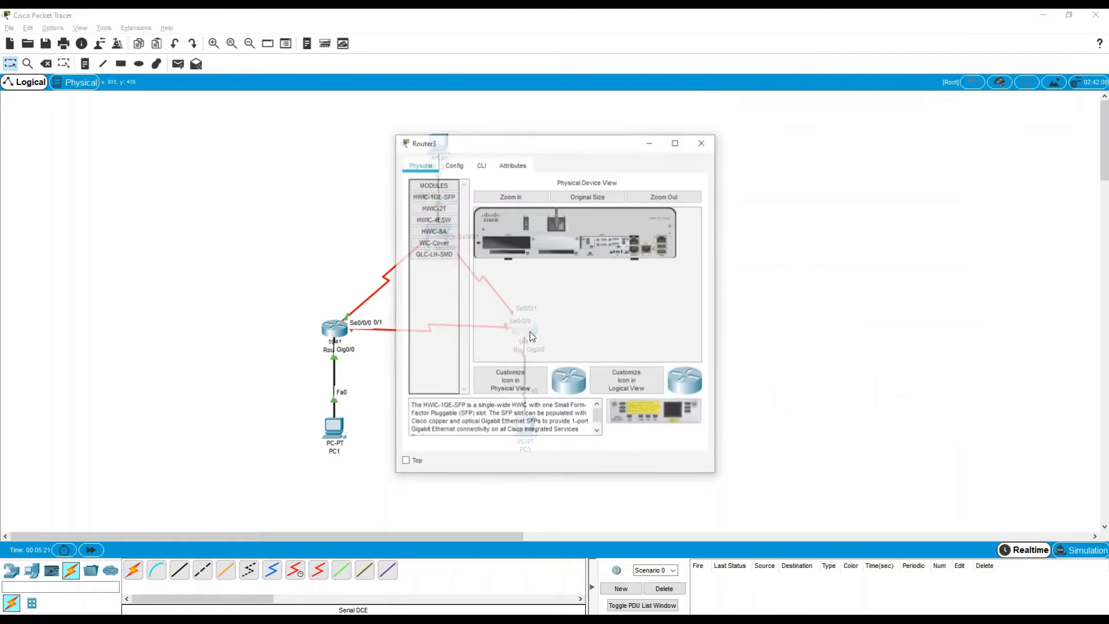
drag(601, 145, 872, 85)
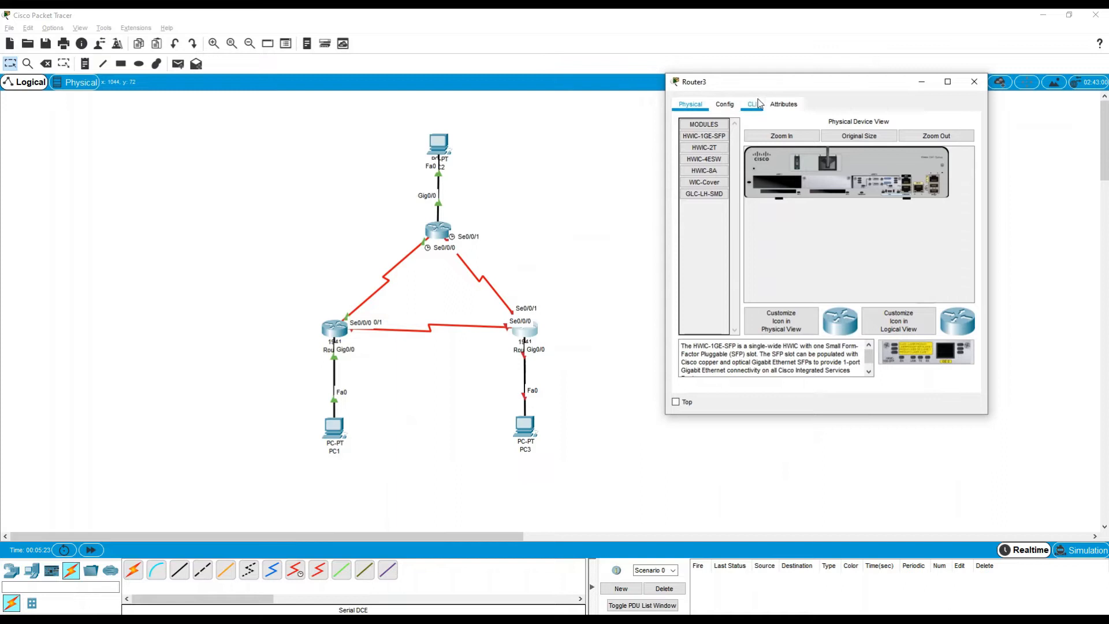
click(726, 104)
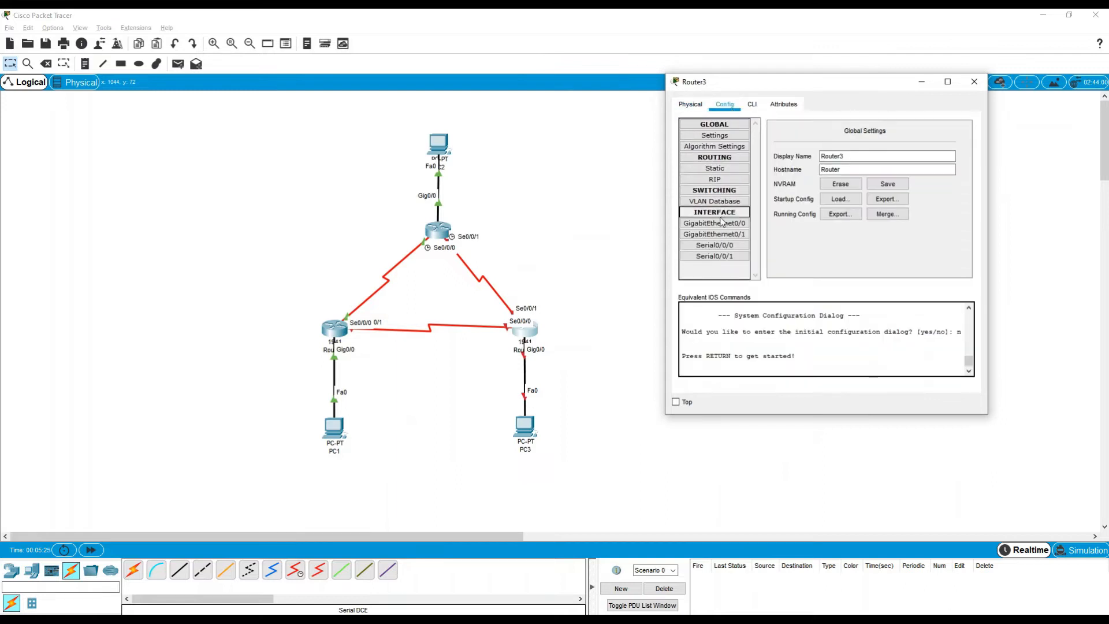
click(717, 223)
click(956, 134)
click(901, 195)
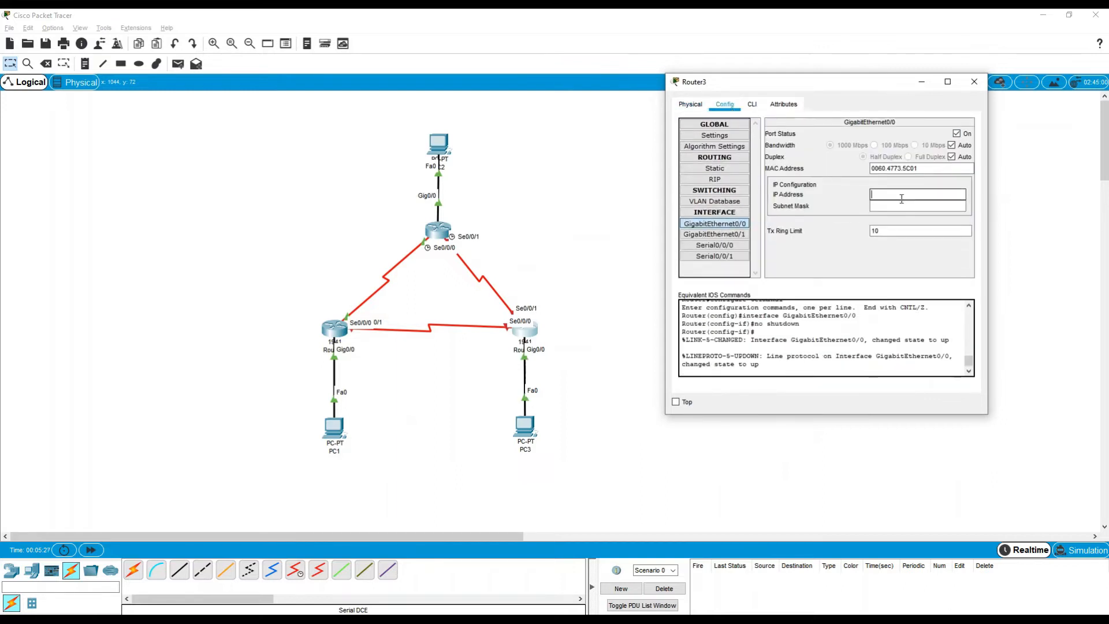
text(192.168.3.1)
key(Return)
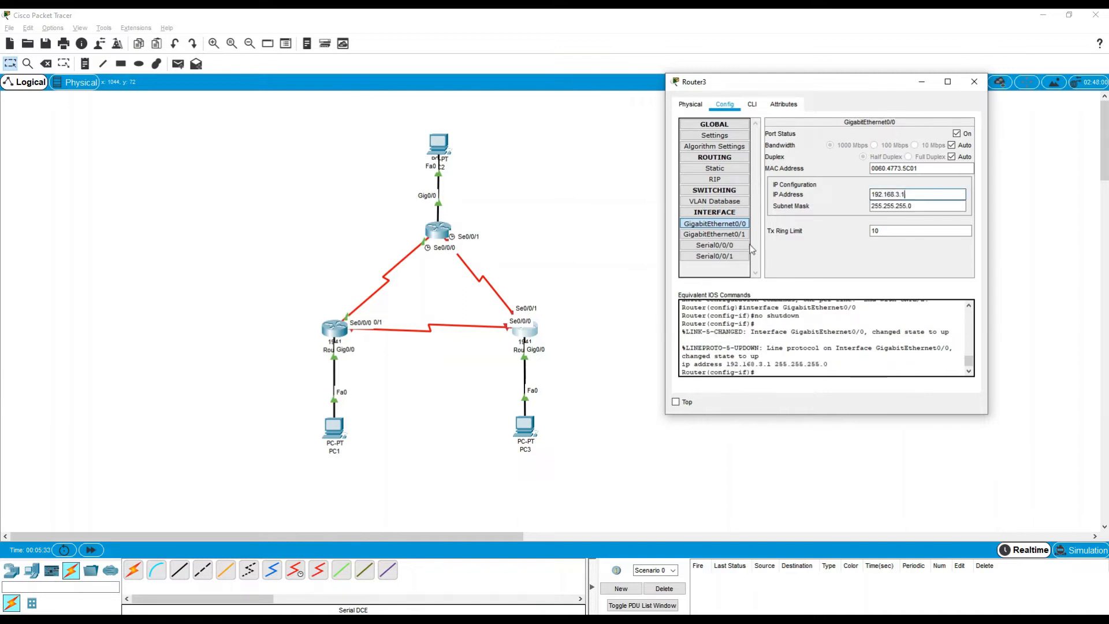
- Turn on Router3's Serial0/0/0 port and give it the IP address 192.168.13.2 with mask 255.255.255.0
click(745, 246)
click(956, 133)
click(910, 183)
text(192.168.13.2)
key(Return)
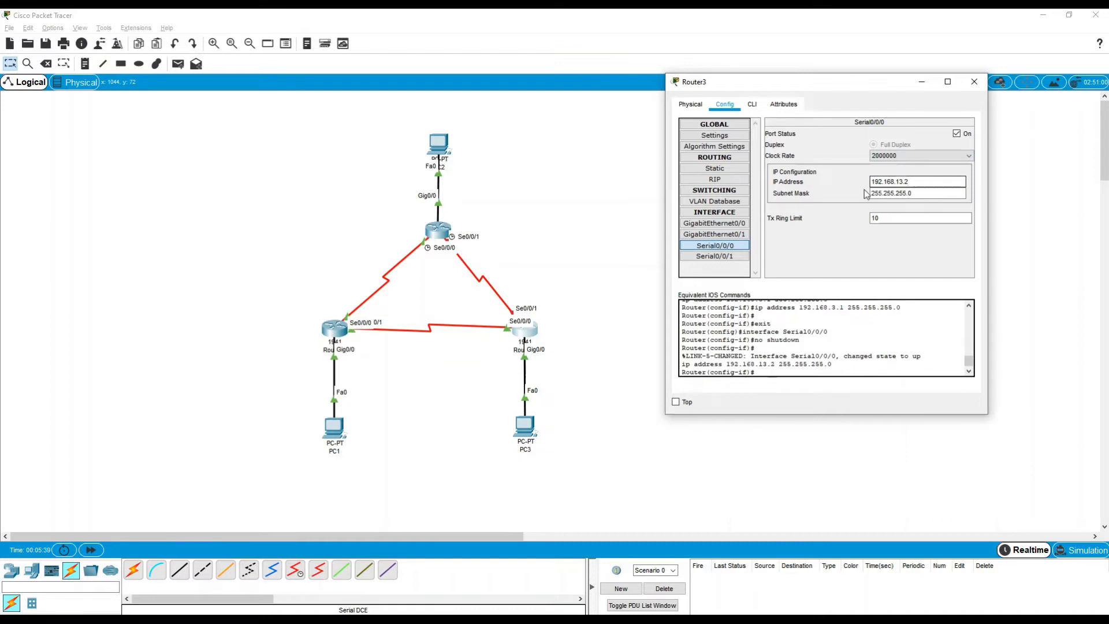
- Turn on Router3's Serial0/0/1 port with IP address 192.168.23.2 and mask 255.255.255.0, and close Router3's window
click(714, 255)
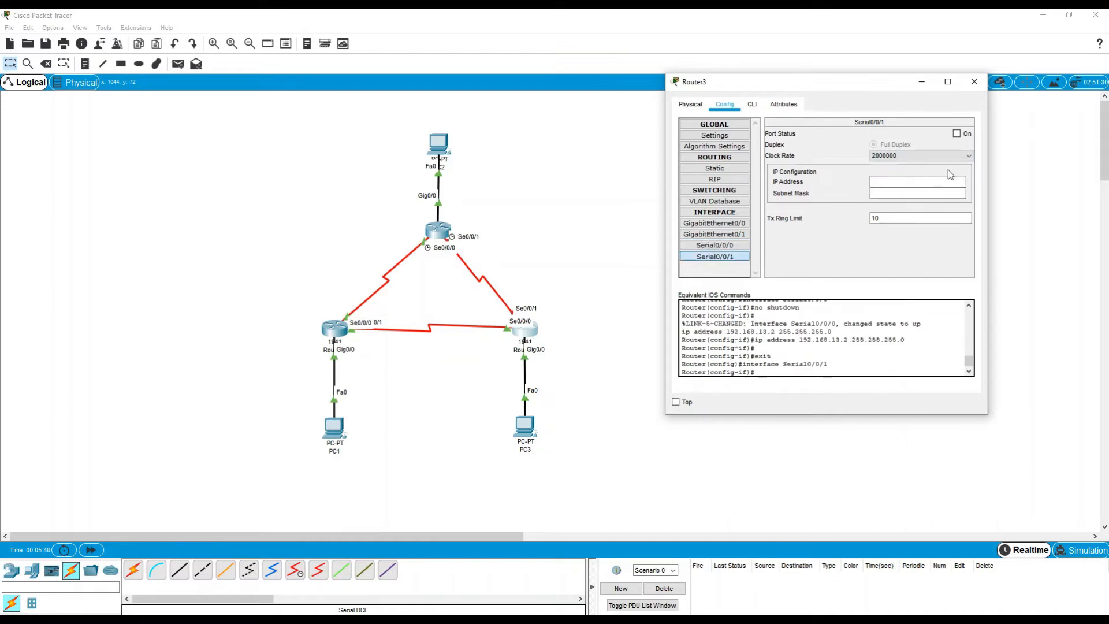
click(956, 134)
click(910, 181)
text(192.168.23.2)
key(Return)
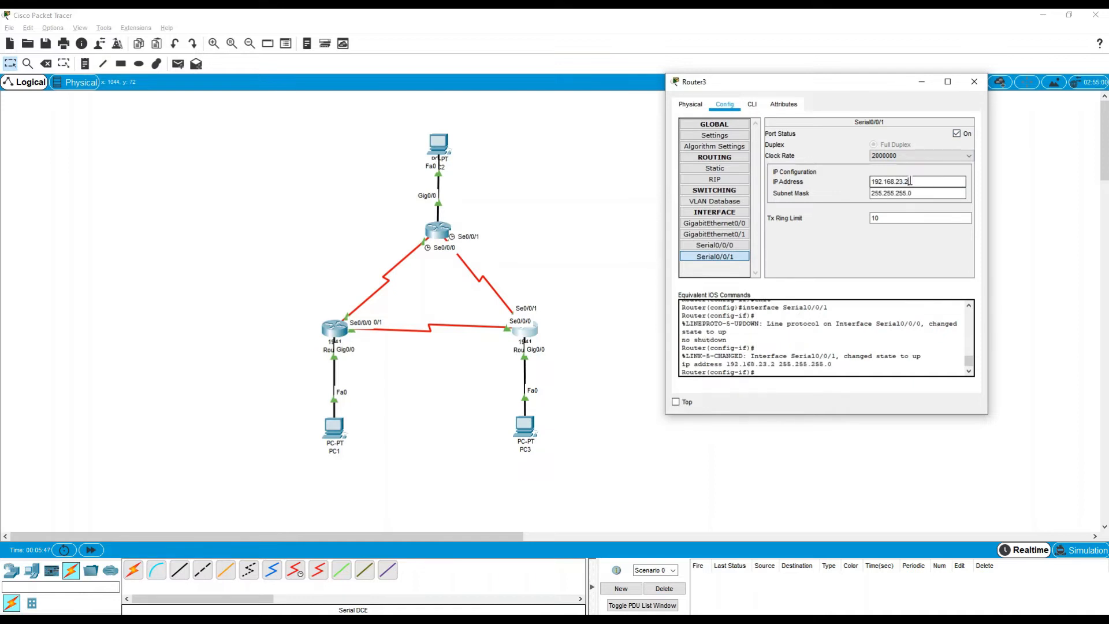
click(974, 82)
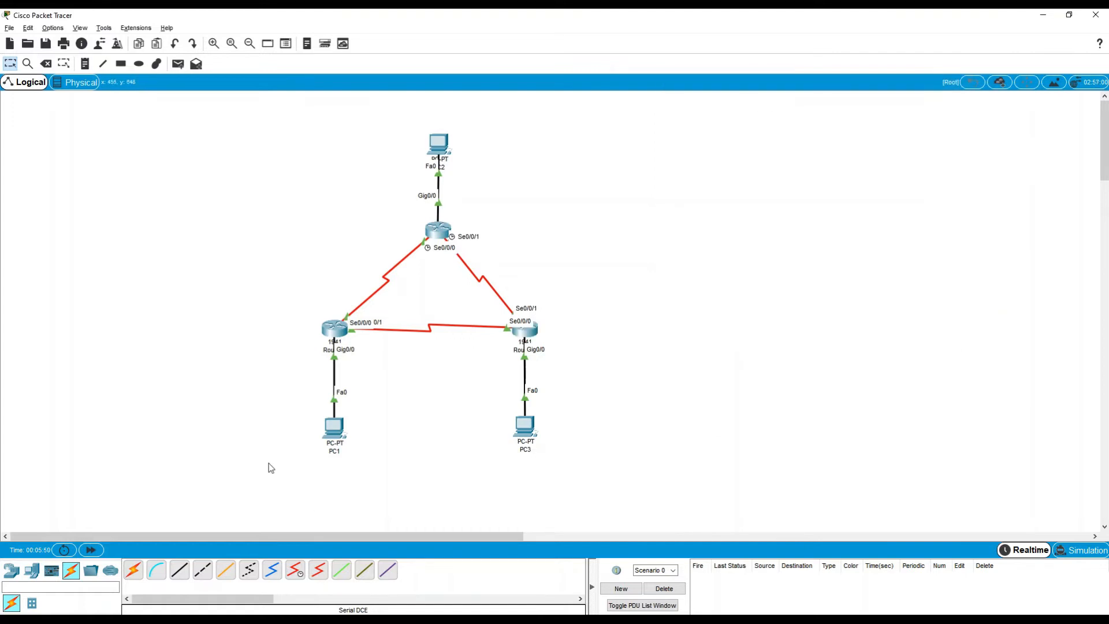
- Give PC1 the static IP address 192.168.1.3, mask 255.255.255.0 and default gateway 192.168.1.1, and close its window
click(333, 438)
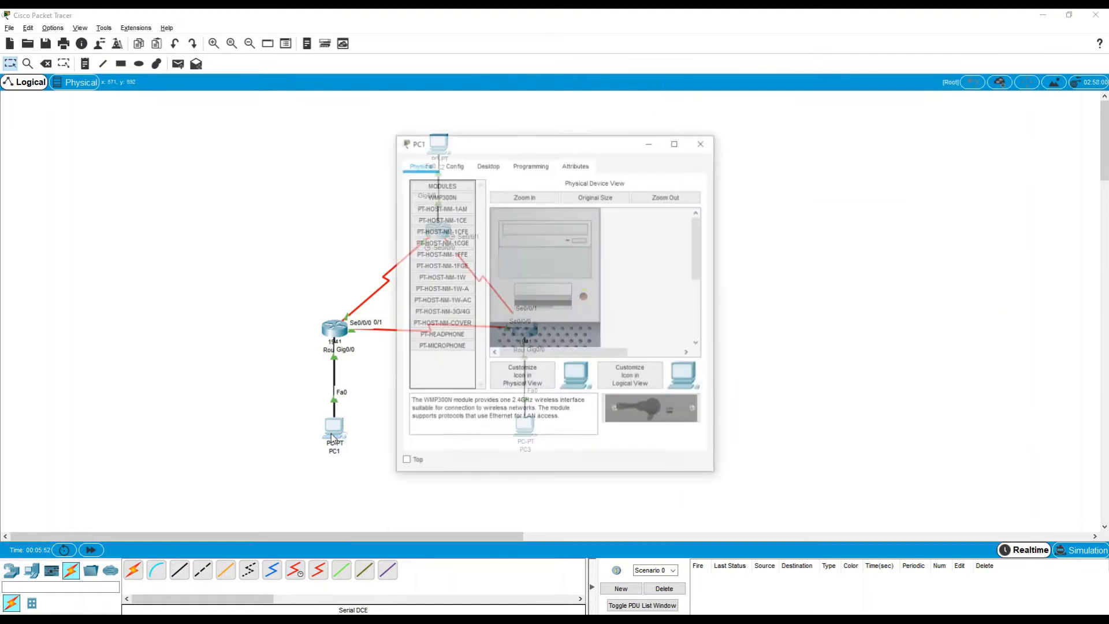
drag(550, 144, 848, 104)
click(799, 127)
click(774, 167)
click(815, 207)
text(192.168)
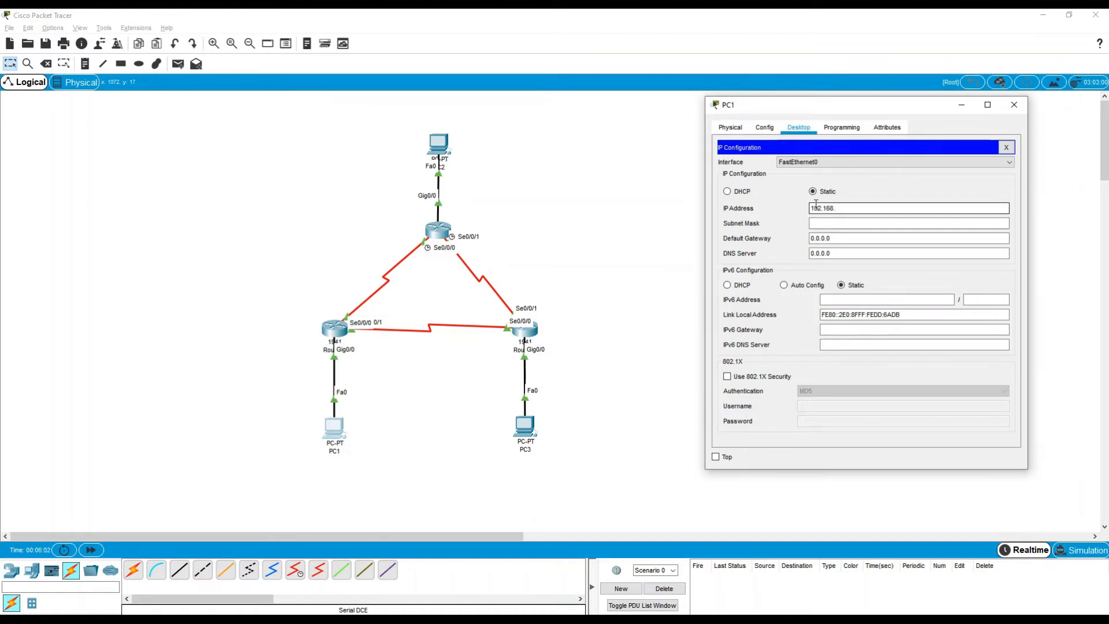
text(.1.3)
key(Tab)
key(Tab)
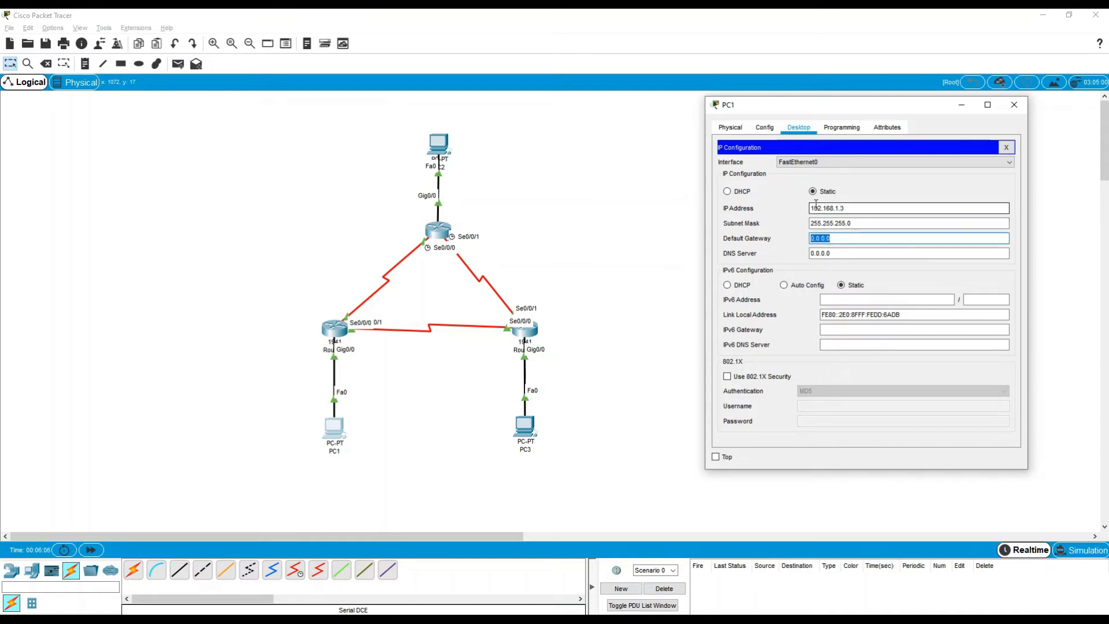
text(192.168.1.1)
click(1016, 105)
- Give PC2 the static IP address 192.168.2.3, mask 255.255.255.0 and default gateway 192.168.2.1, and close its window
click(441, 154)
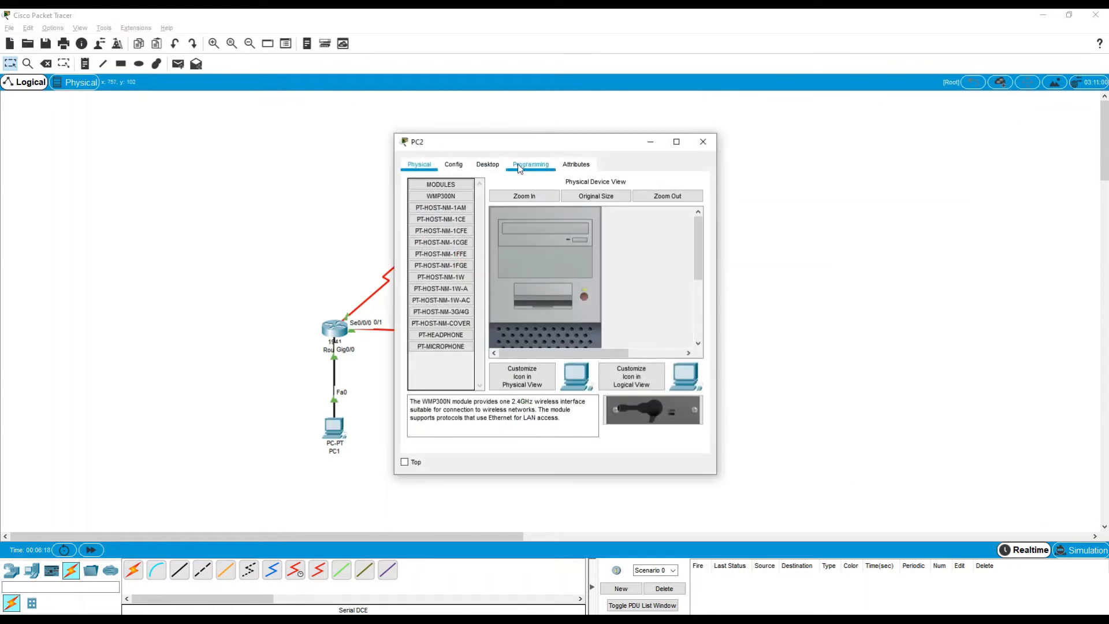
click(501, 165)
click(448, 220)
drag(609, 149, 908, 121)
click(813, 221)
text(1)
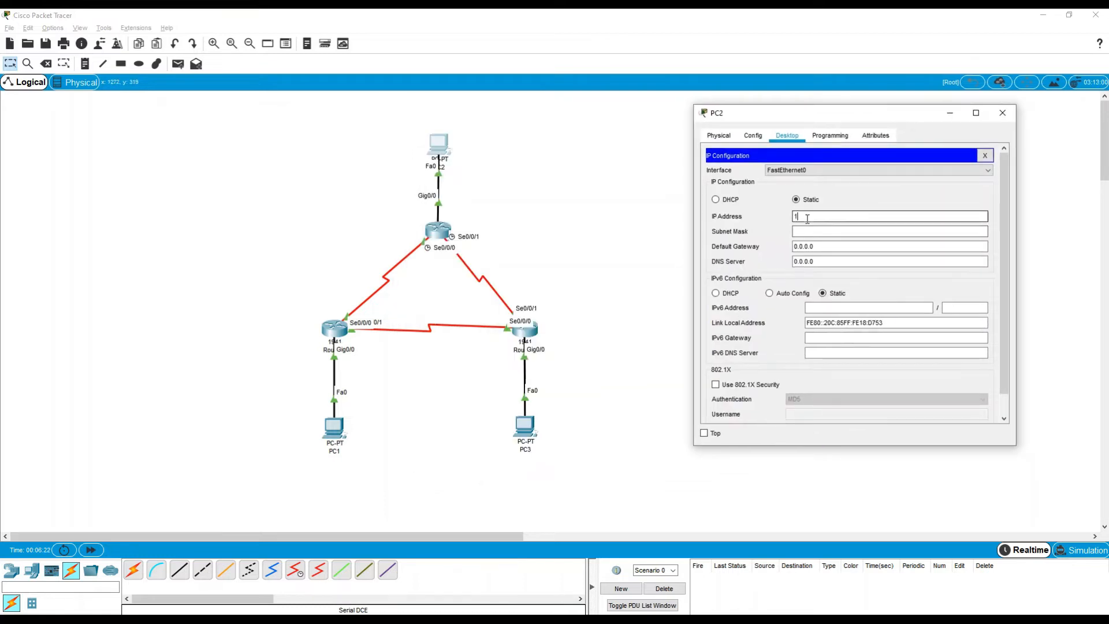
text(92.168.2)
key(Tab)
key(Tab)
text(1)
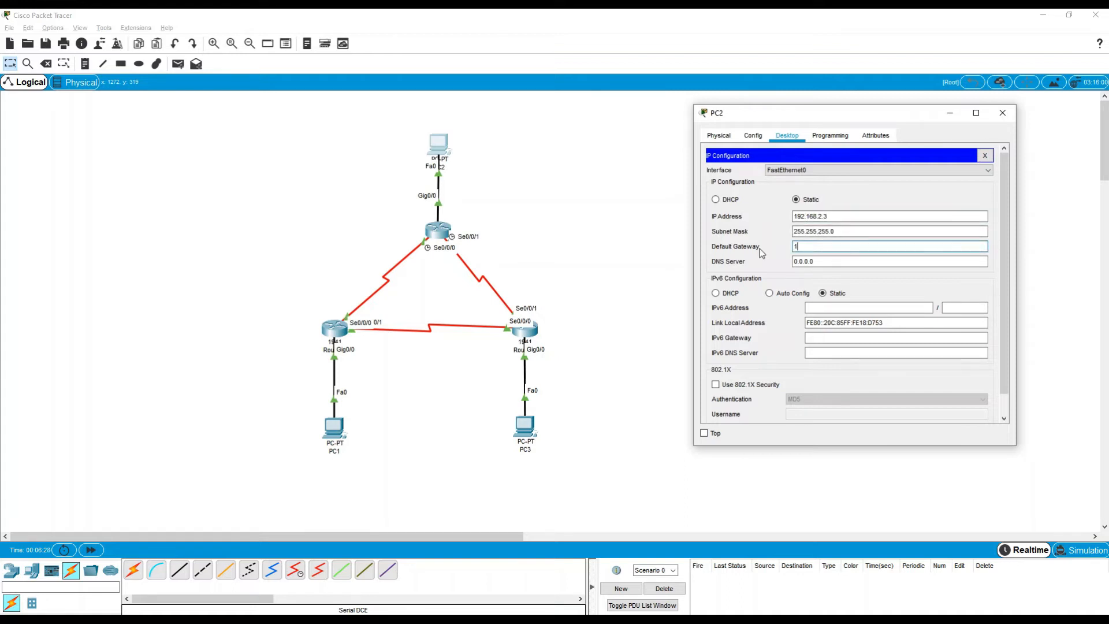
text(92.168.2.1)
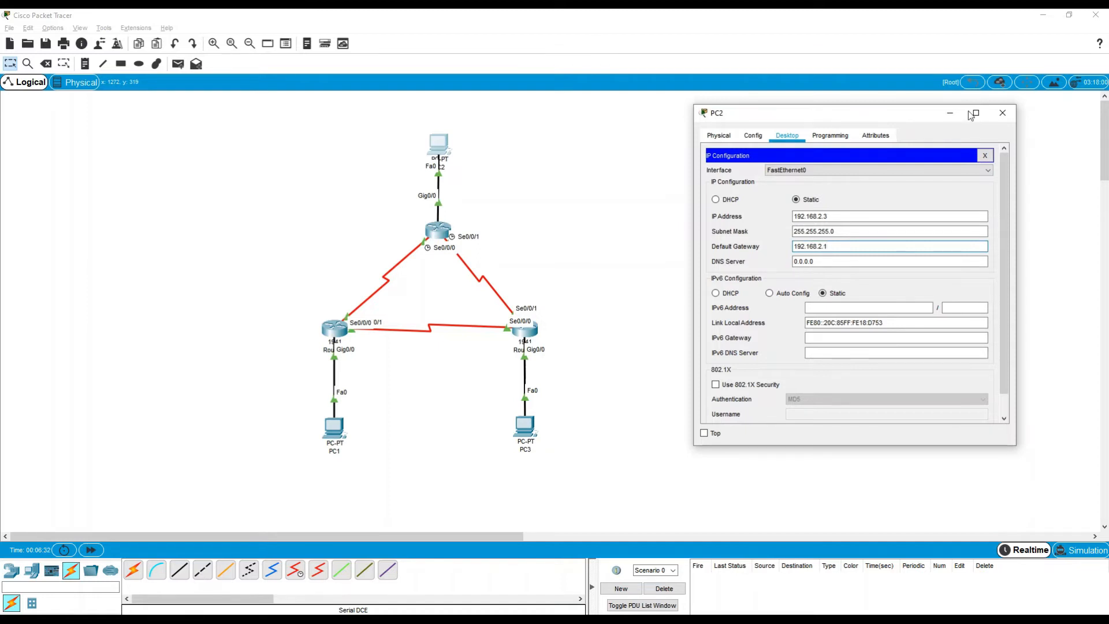
click(1002, 114)
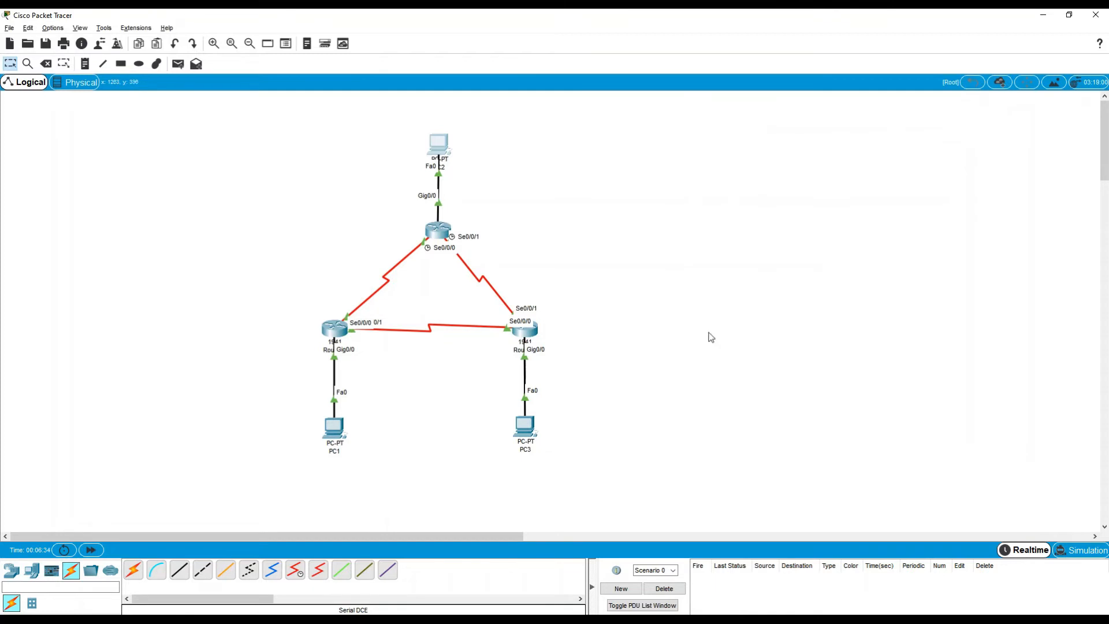
- Give PC3 the static IP address 192.168.3.3, mask 255.255.255.0 and default gateway 192.168.3.1, and close its window
click(524, 427)
drag(505, 142, 799, 127)
click(783, 149)
click(736, 195)
click(800, 229)
text(192)
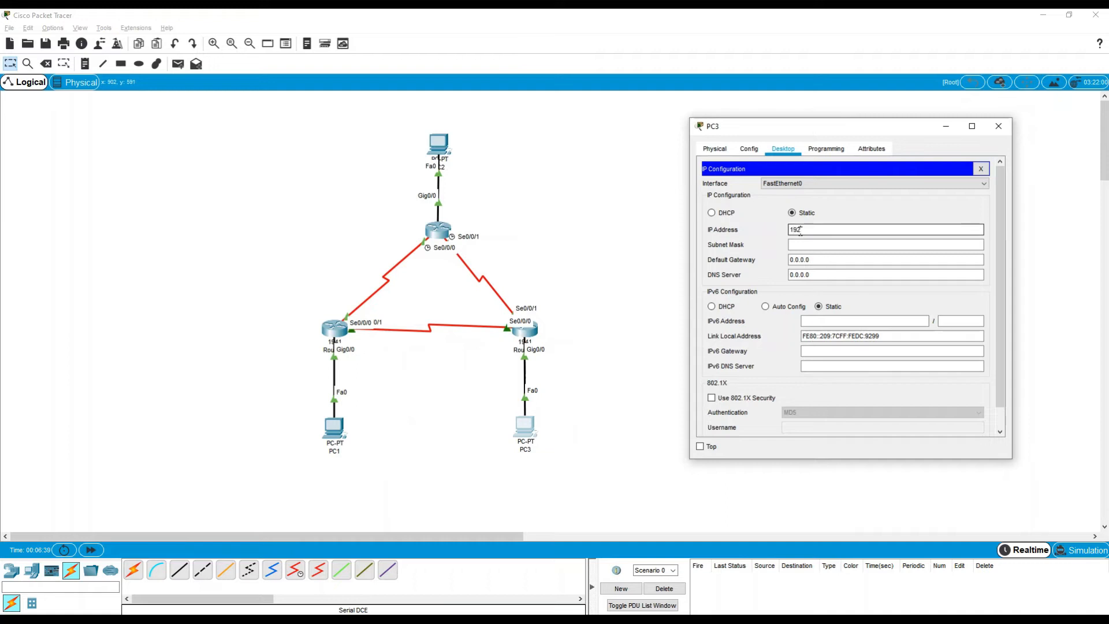
text(.168.3.3)
key(Tab)
key(Tab)
text(1)
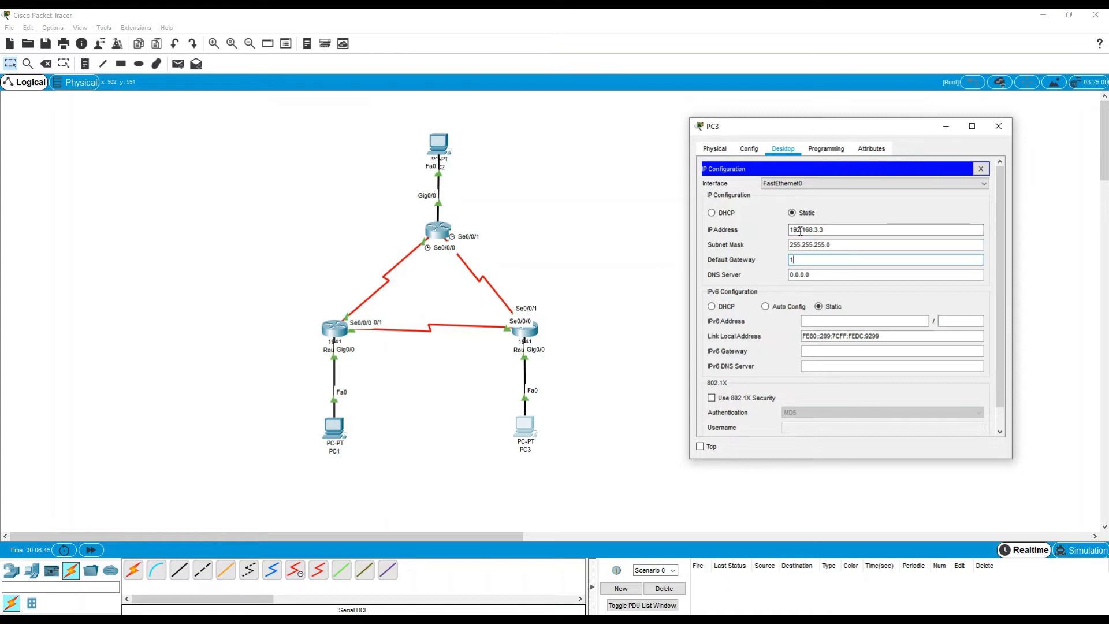
text(92.168.3.1)
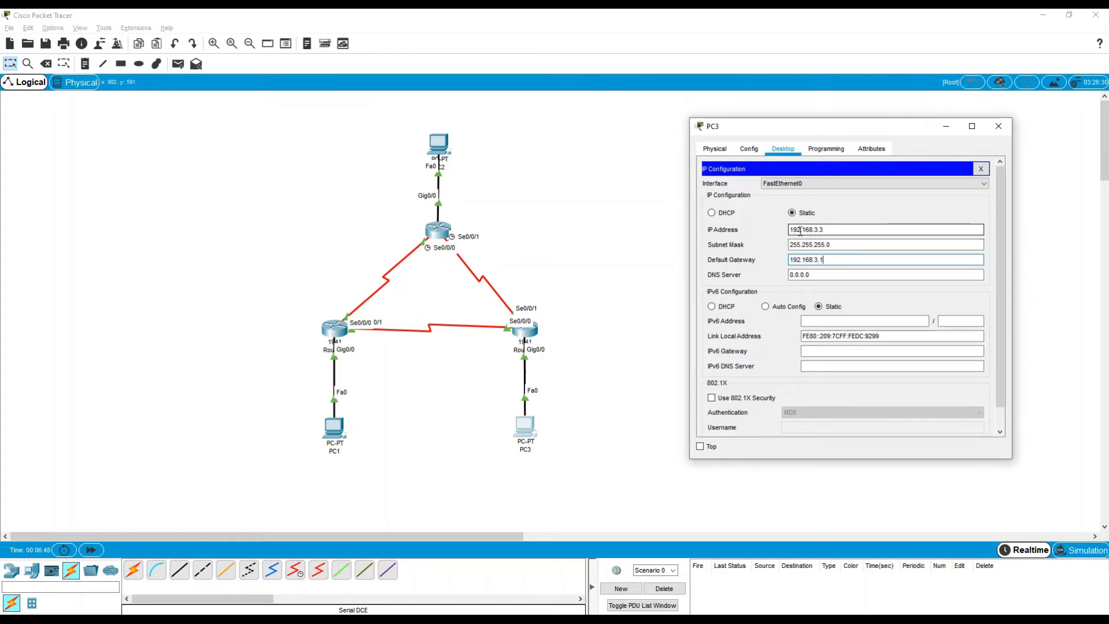
click(998, 126)
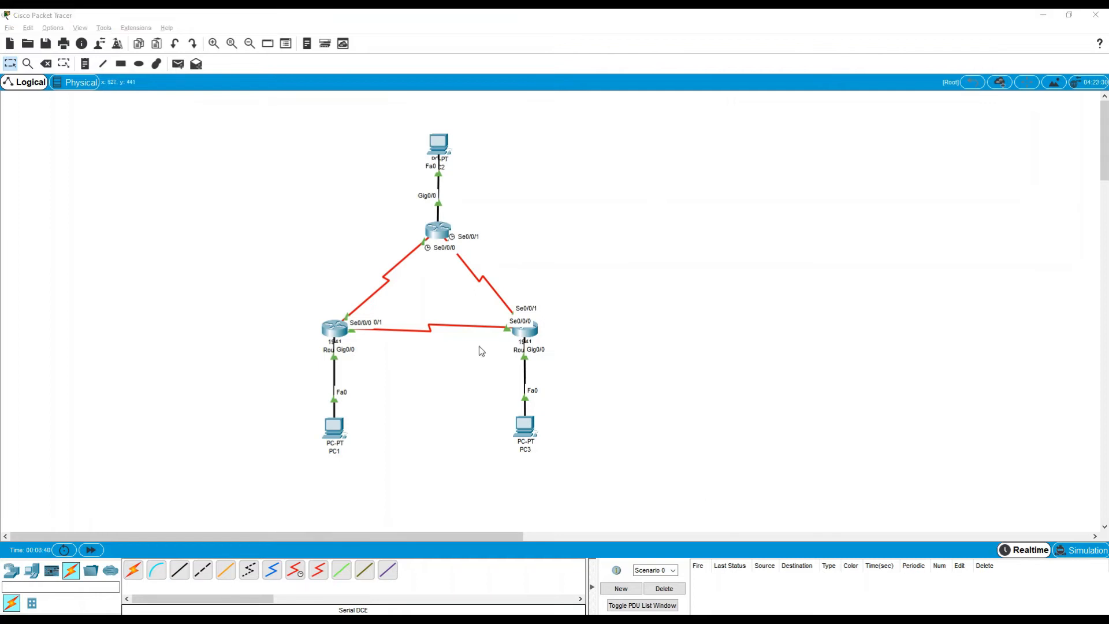
- Open Router1's command line clear of the topology and exit interface mode to global configuration mode
click(340, 337)
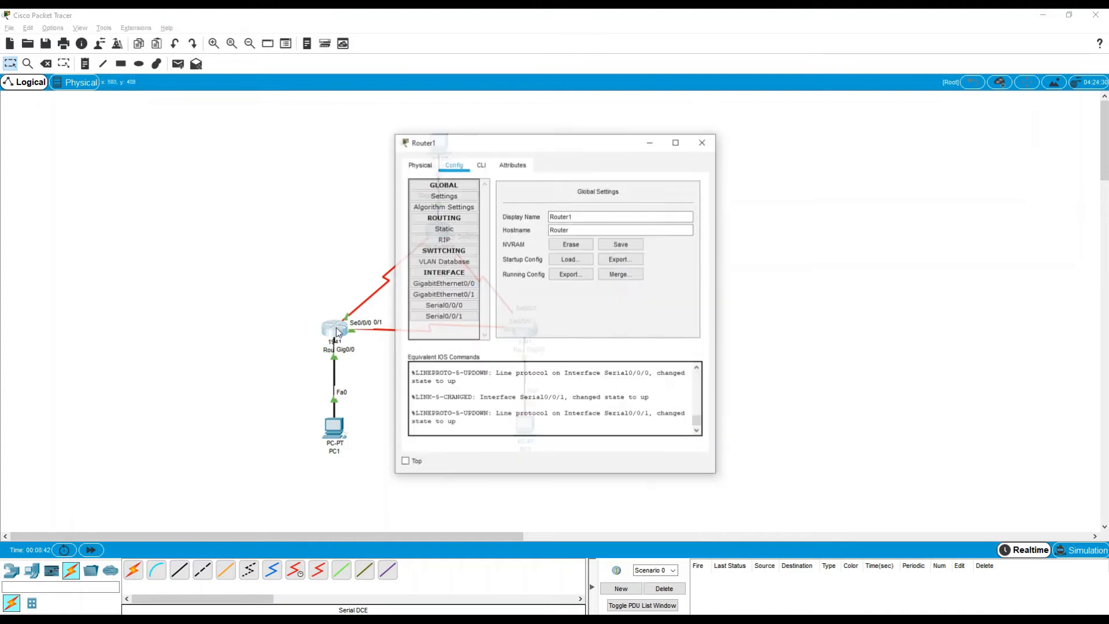
drag(579, 141, 785, 141)
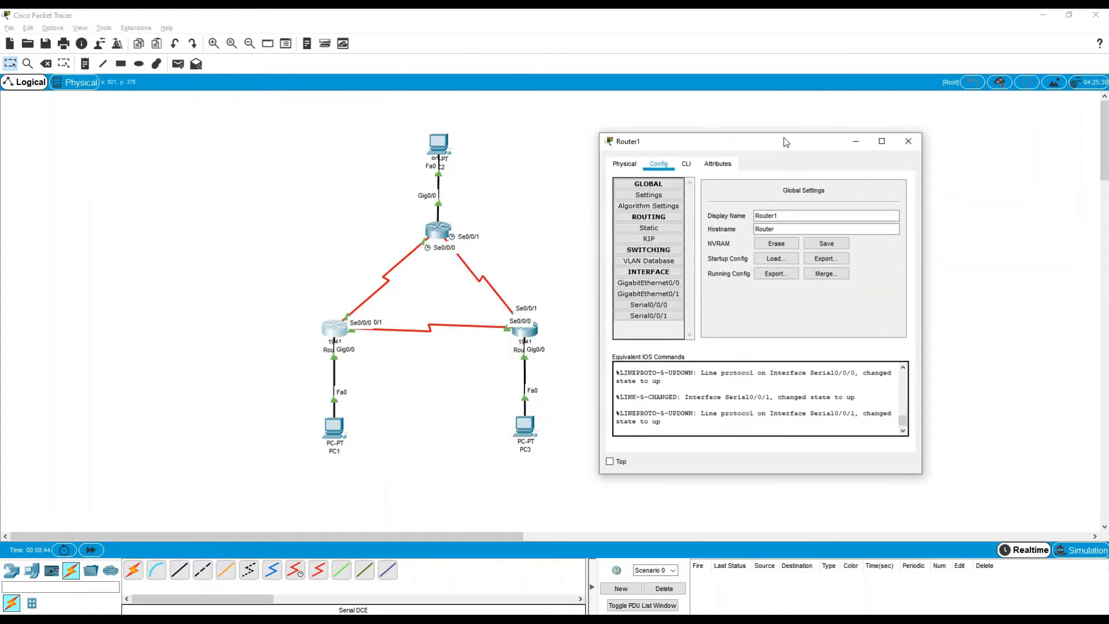
click(687, 165)
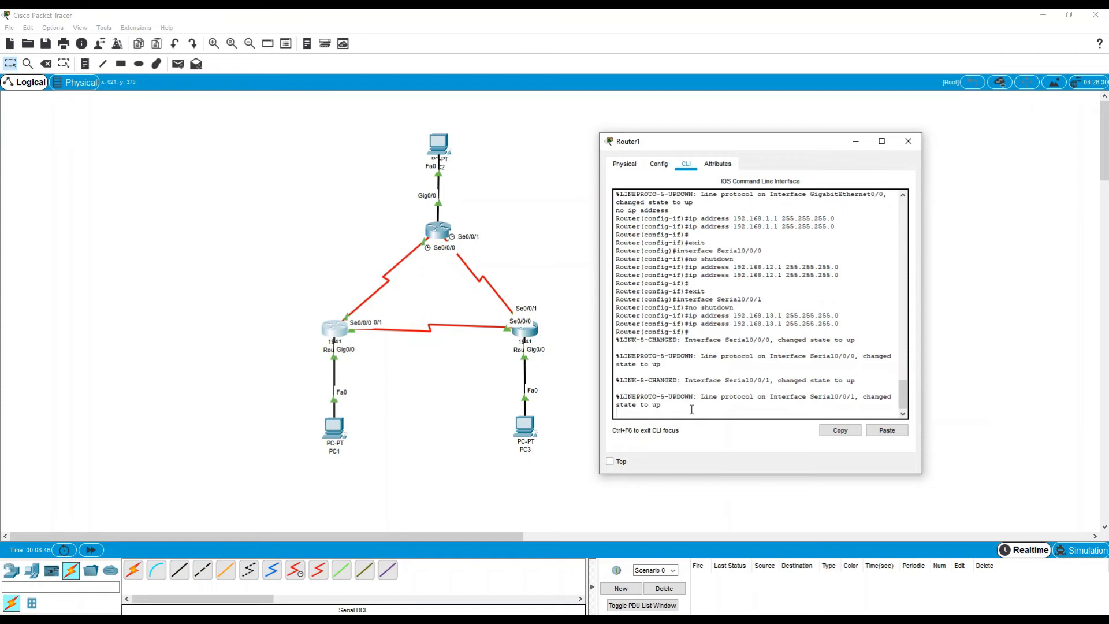
key(Return)
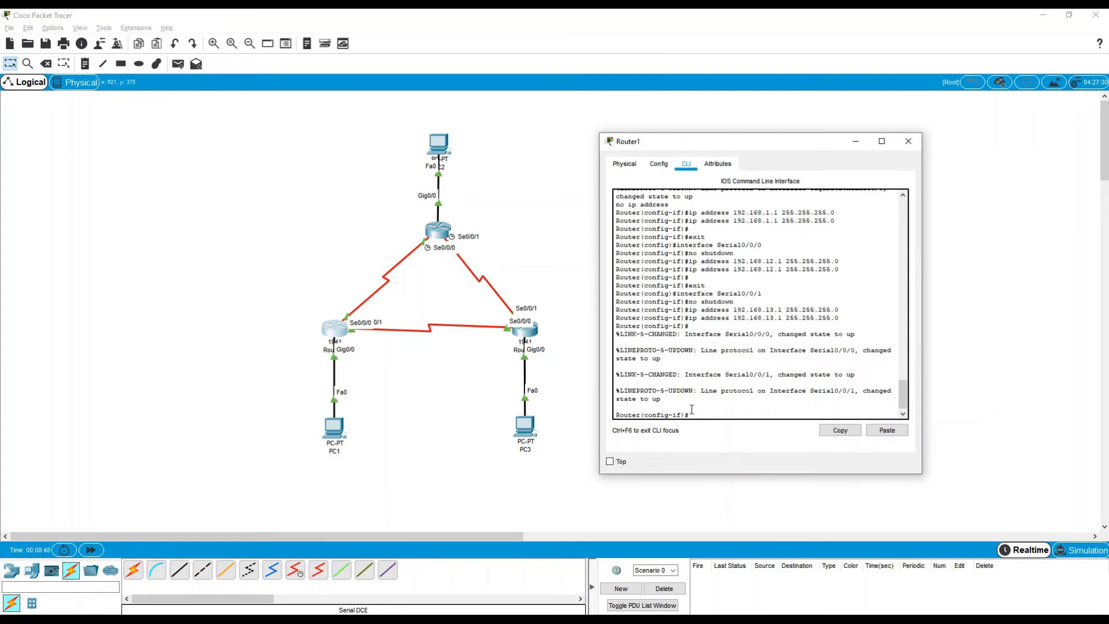
text(exit)
key(Return)
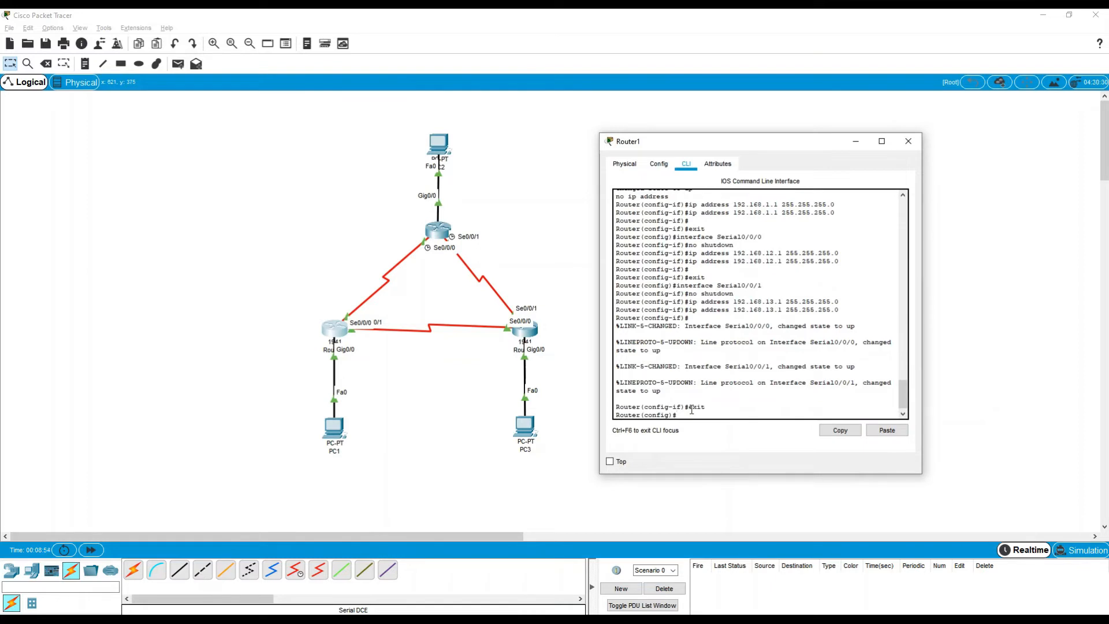
- Start OSPF routing process 1 on Router1 with the command router ospf 1
text(router )
text(op)
text(sf)
text( 1)
key(Return)
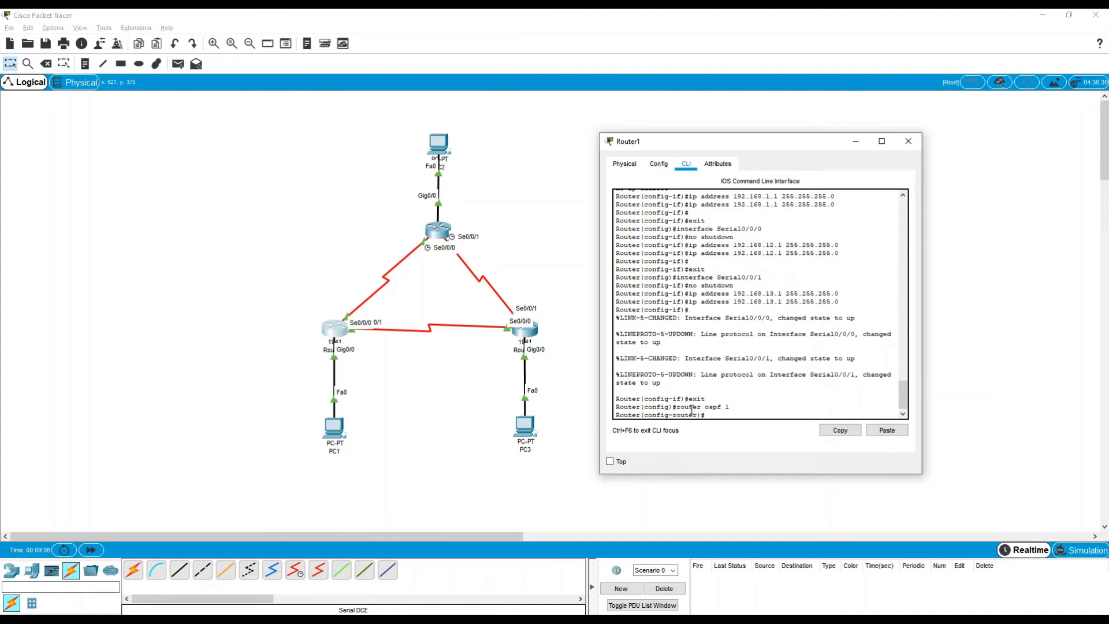
- Add networks 192.168.1.0 0.0.0.255, 192.168.12.0 0.0.0.3 and 192.168.13.0 0.0.0.3 to area 0 of Router1's OSPF process
text(network 192.168.1.0 0.0.0.255 area 0)
key(Return)
text(etnetwp)
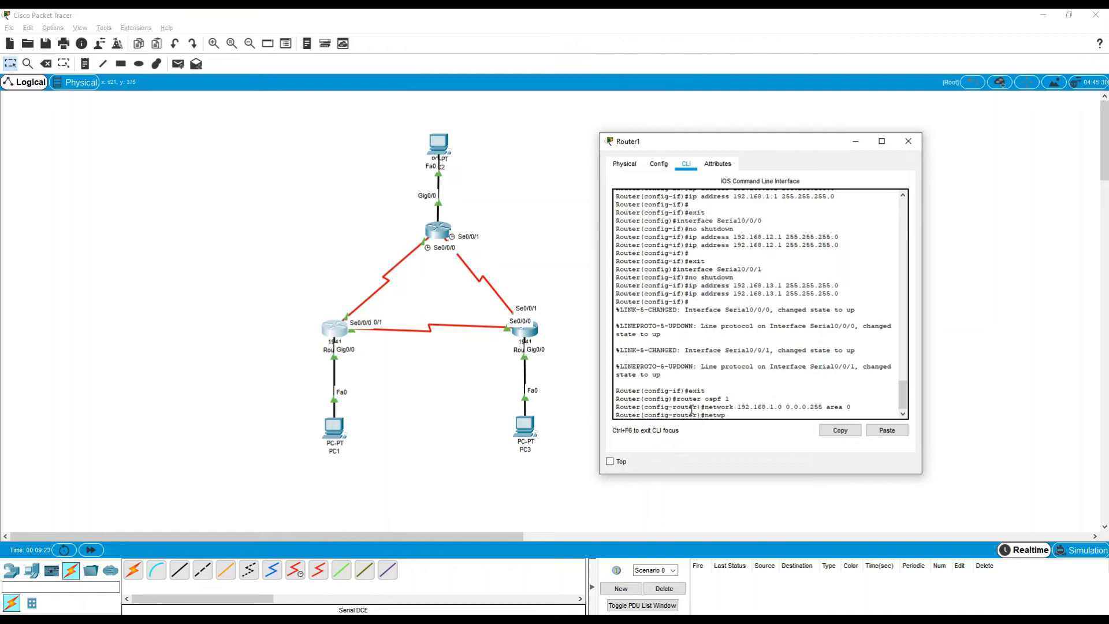
key(BackSpace)
text(ork 192.168.12.0 0.0.0.3 area 0)
key(Return)
text(er)#network 1)
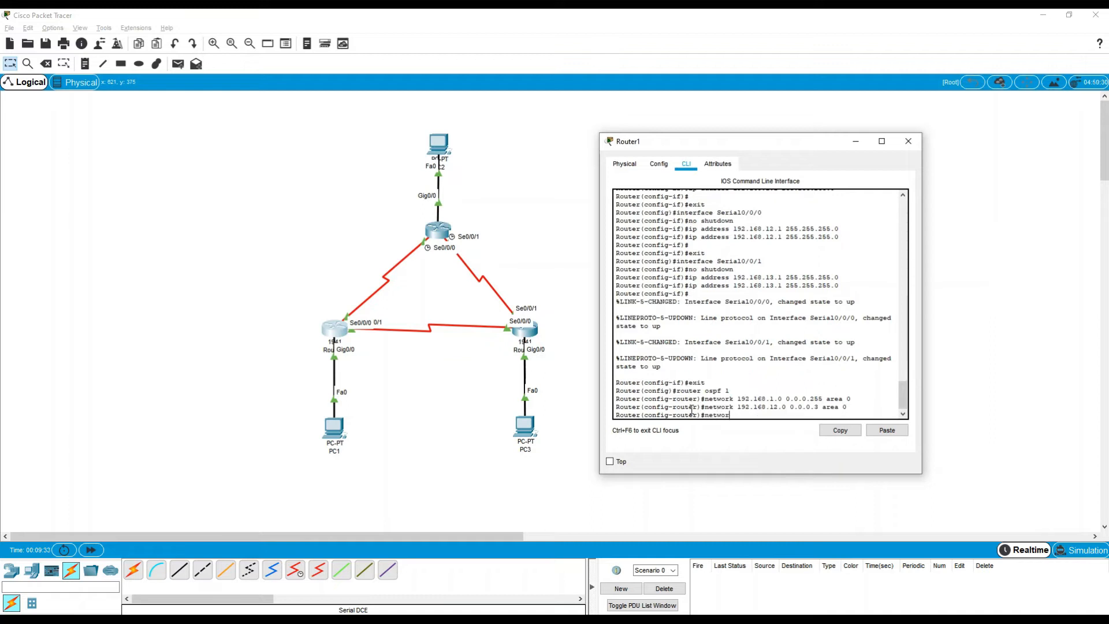
text(92.168.13.0 0.0.0.3 area 0)
key(Return)
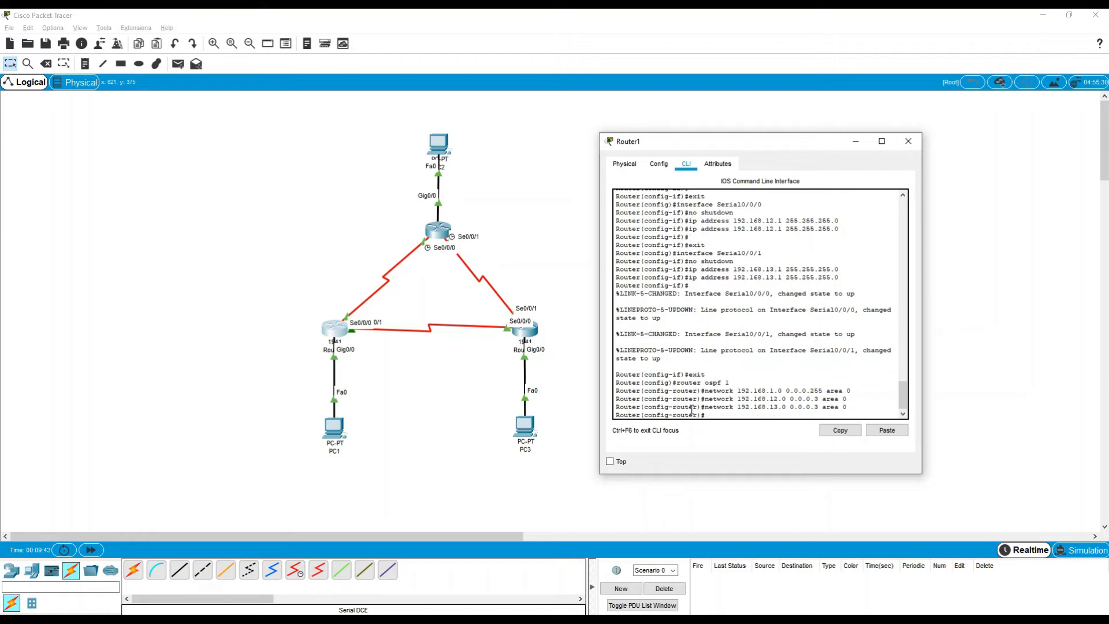
- End Router1's configuration session to return to privileged mode, and close Router1's window
text(end)
key(Return)
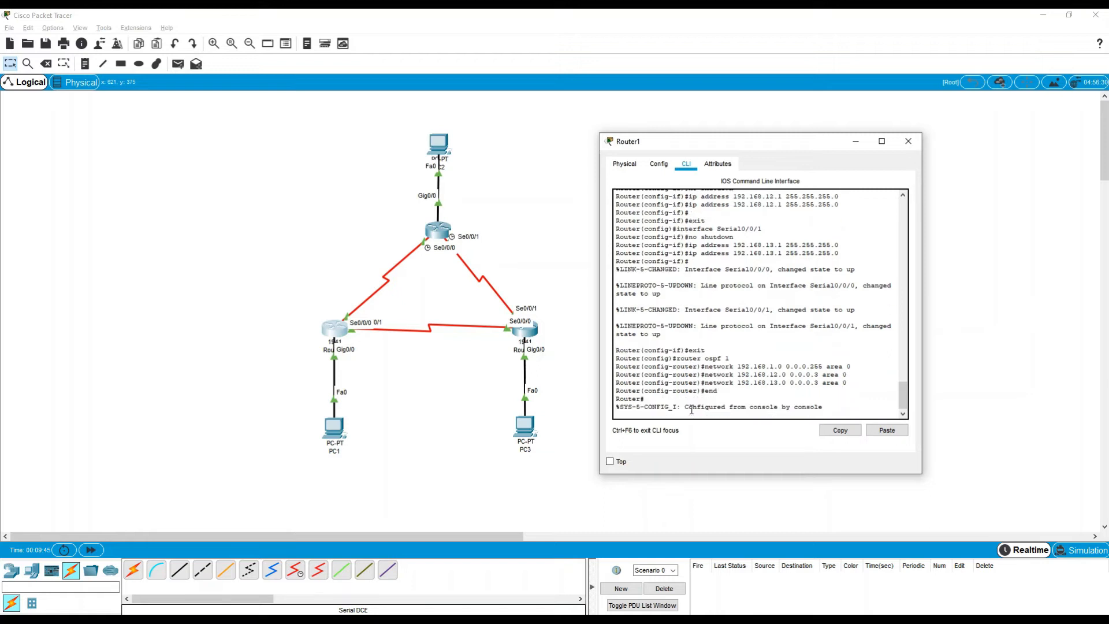
key(Return)
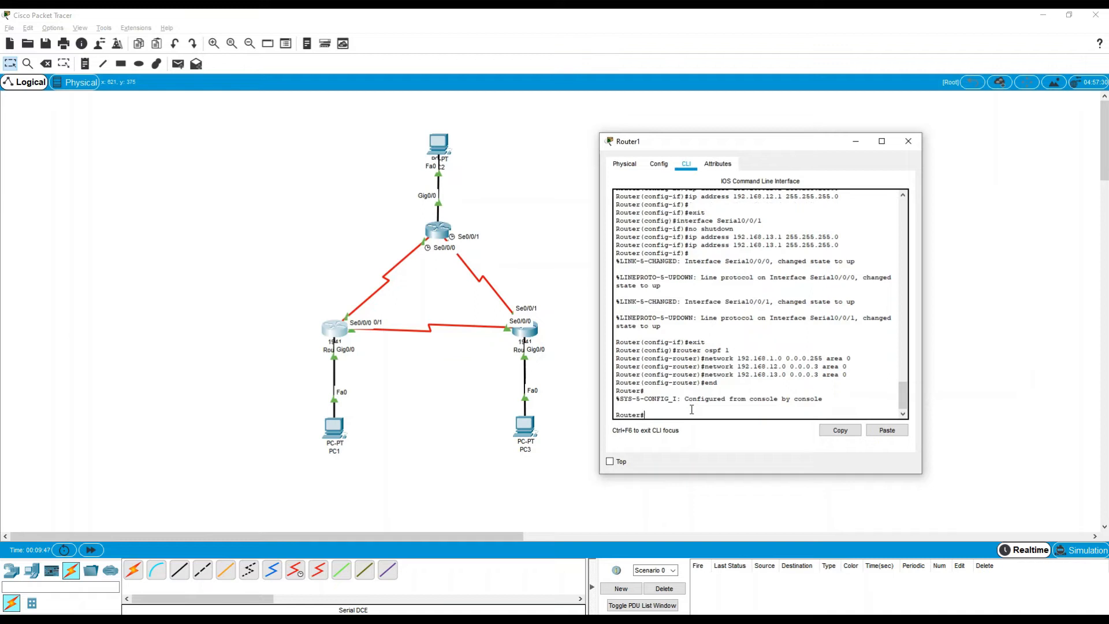
click(906, 142)
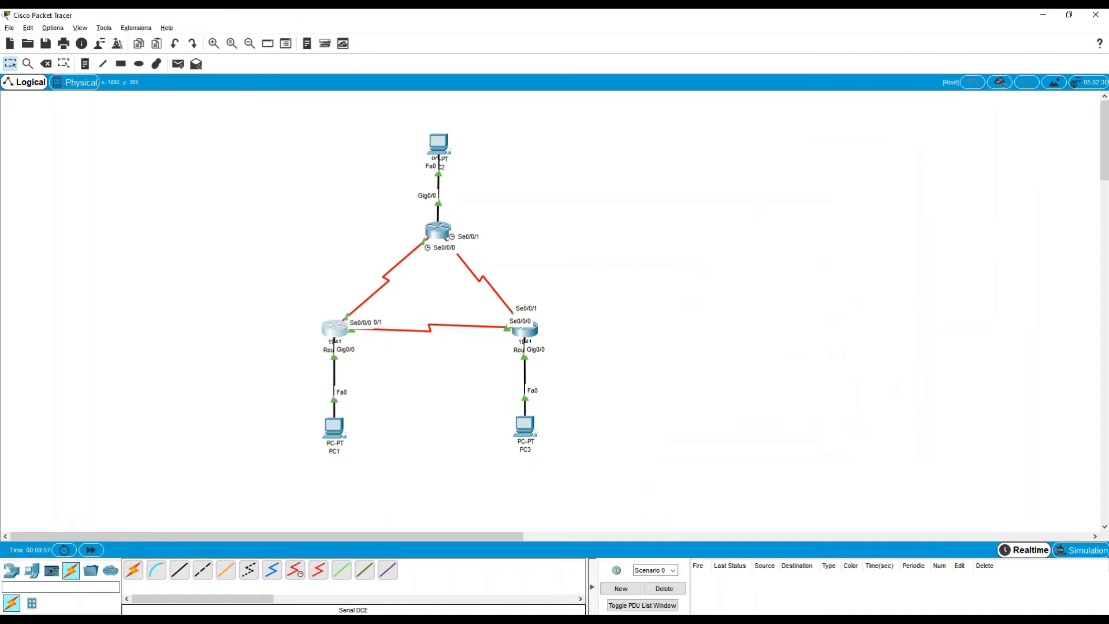
- Open Router2's command line with its window moved clear of the topology
click(438, 231)
drag(578, 148, 787, 149)
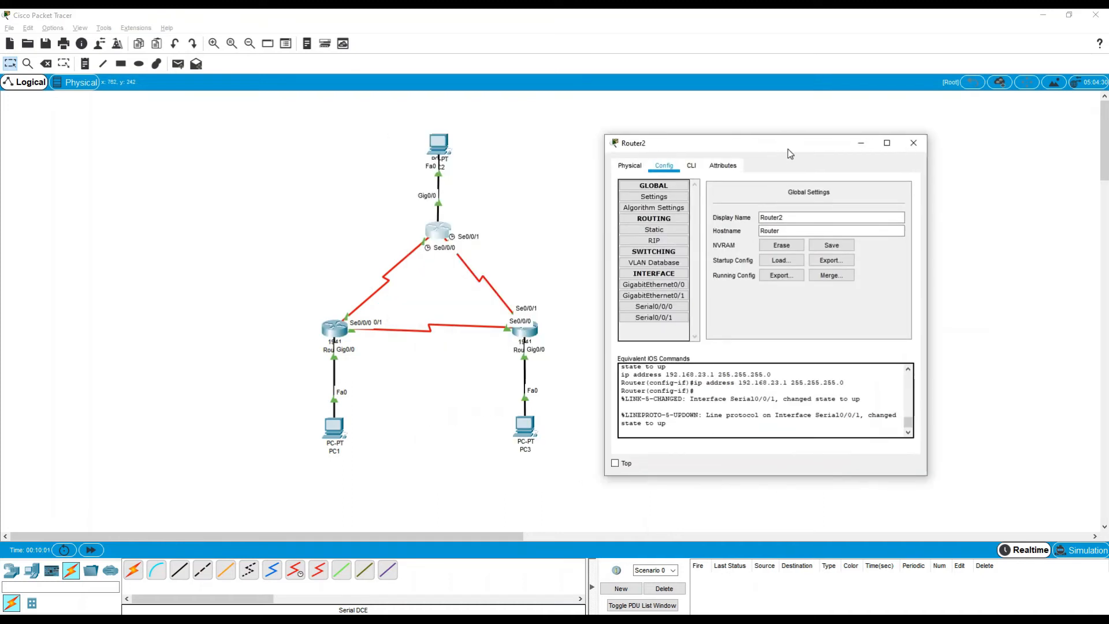
click(692, 166)
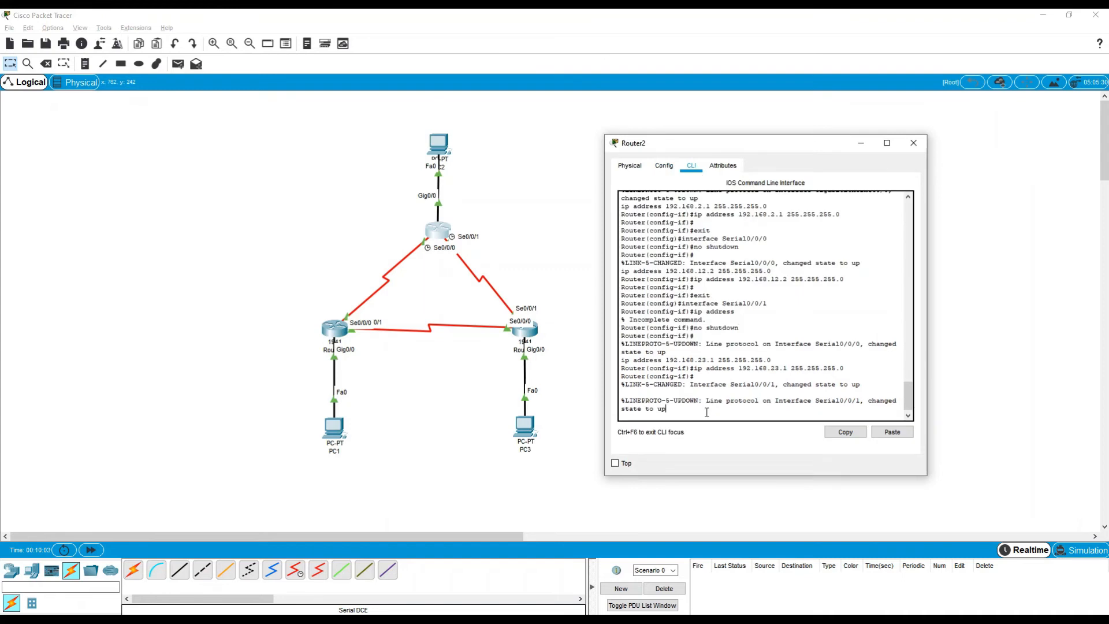
- Leave interface configuration on Router2 and start OSPF routing process 1 with the command router ospf 1
key(Return)
text(ec)
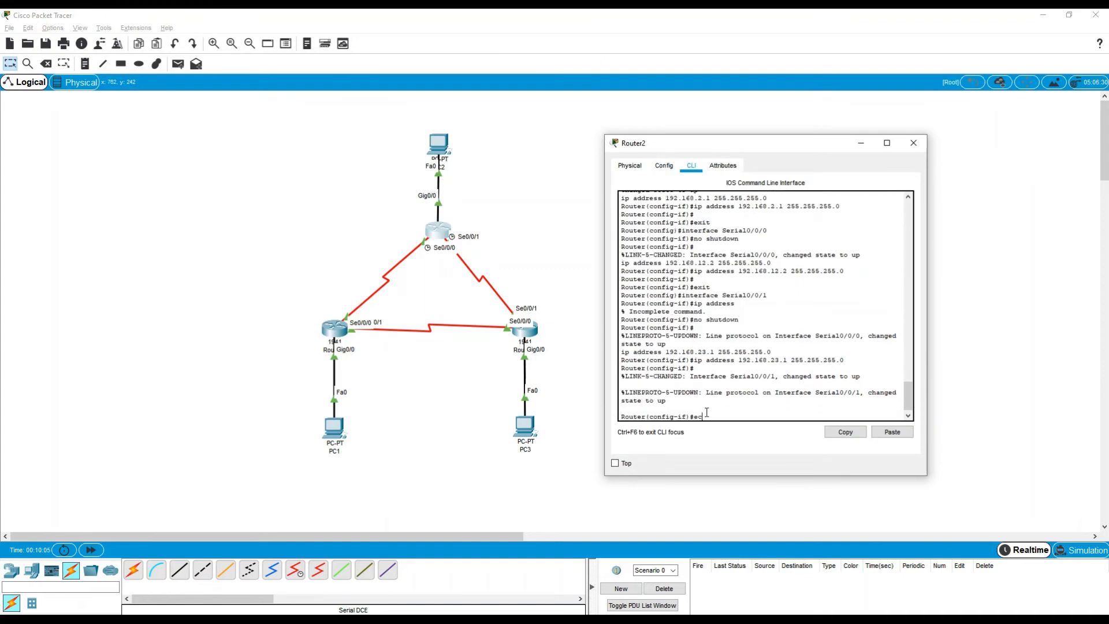
key(BackSpace)
text(xit)
key(Return)
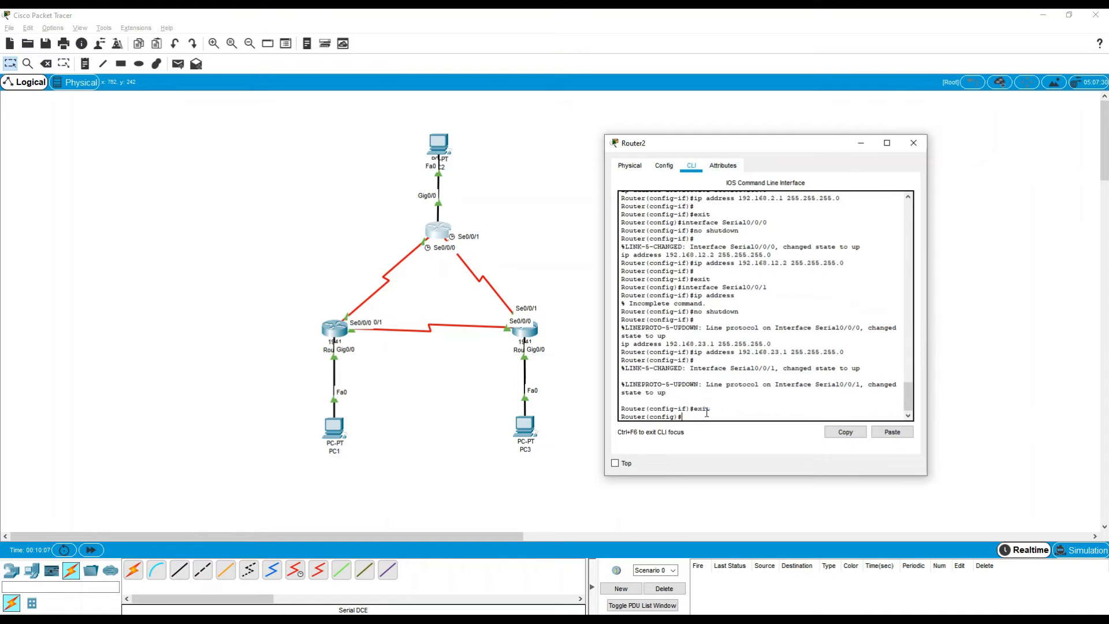
text(router ospf 1)
key(Return)
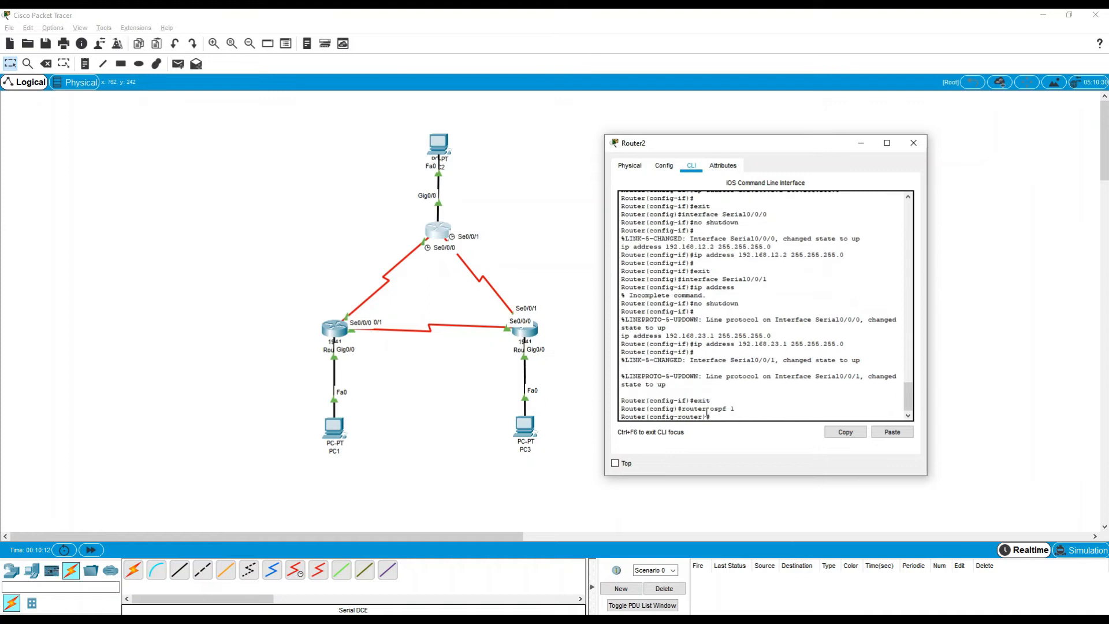
- Add network 192.168.2.0 with wildcard mask 0.0.0.255 to area 0 of Router2's OSPF process
text(netowek)
key(BackSpace)
key(BackSpace)
key(BackSpace)
text(work 192.168.2.0 0.0.0.255 area 0)
key(Return)
- Add network 192.168.12.0 with wildcard mask 0.0.0.3 to area 0 of Router2's OSPF process
text(networ)
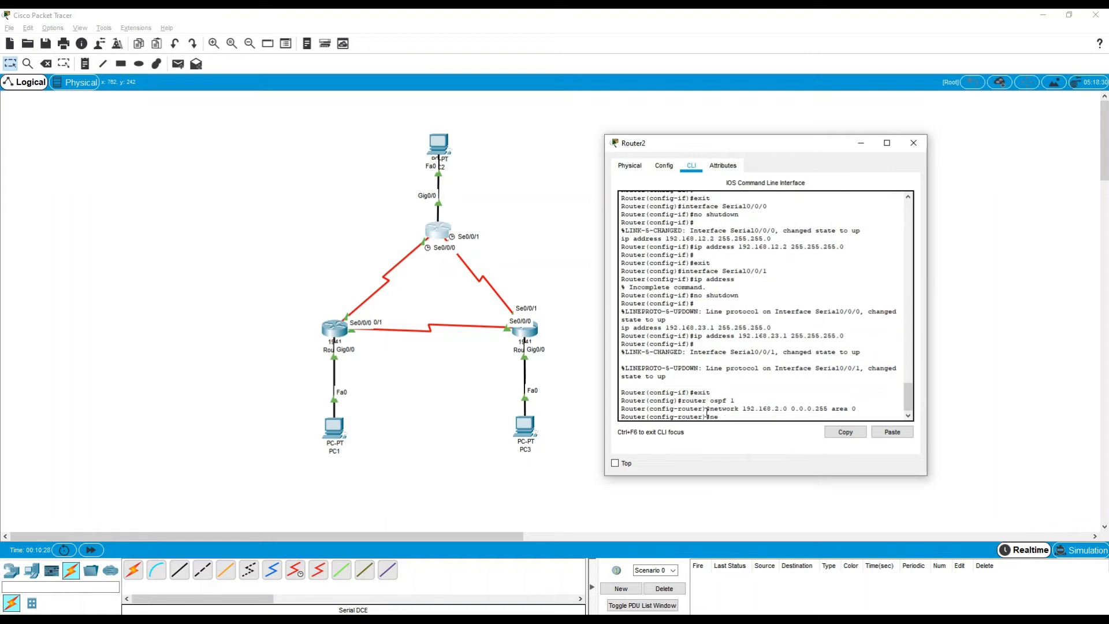
text(k 192.168.12.0 a)
key(BackSpace)
text(0.0.0.3 area 0)
key(Return)
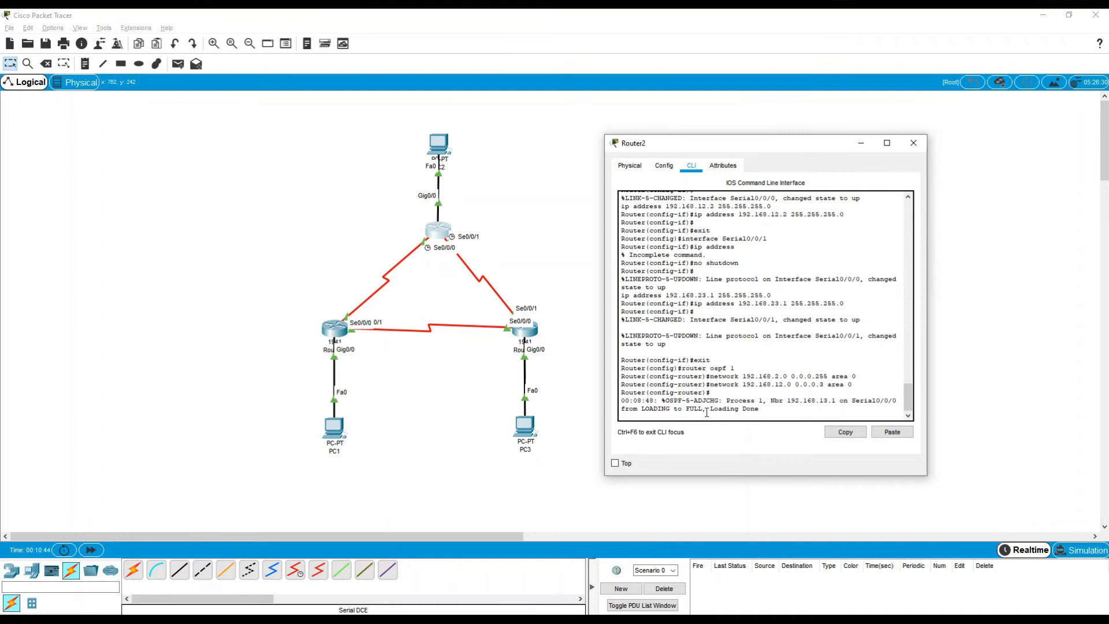
- Add network 192.168.23.0 with wildcard mask 0.0.0.3 to area 0 of Router2's OSPF process
key(Return)
text(netow)
key(BackSpace)
key(BackSpace)
text(work 192)
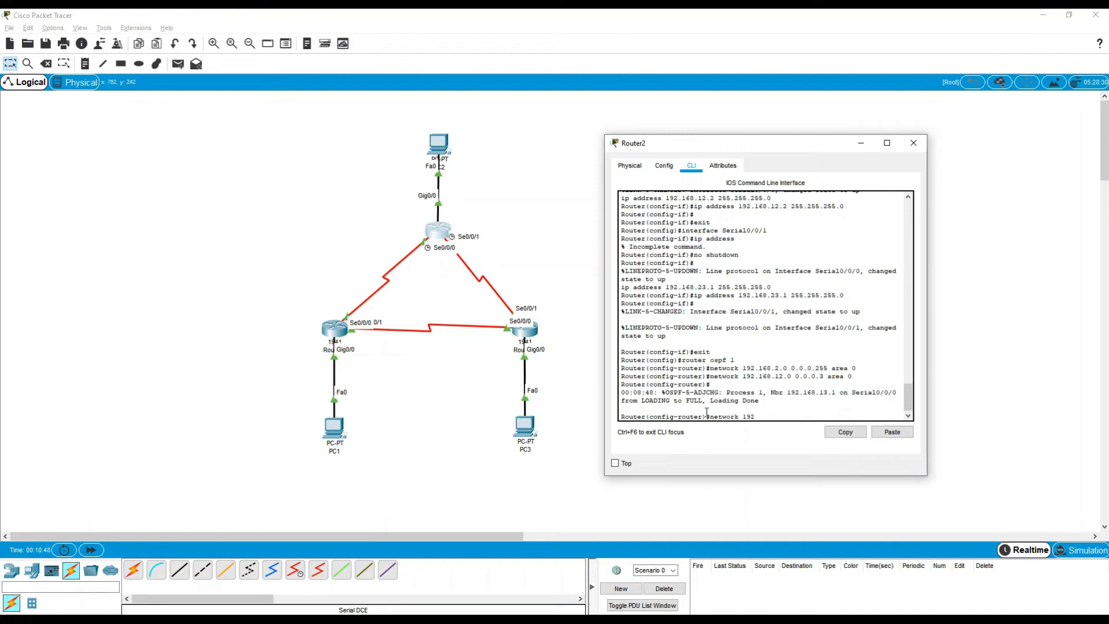
text(.168.23.0 0.0.0.3 area 0)
key(Return)
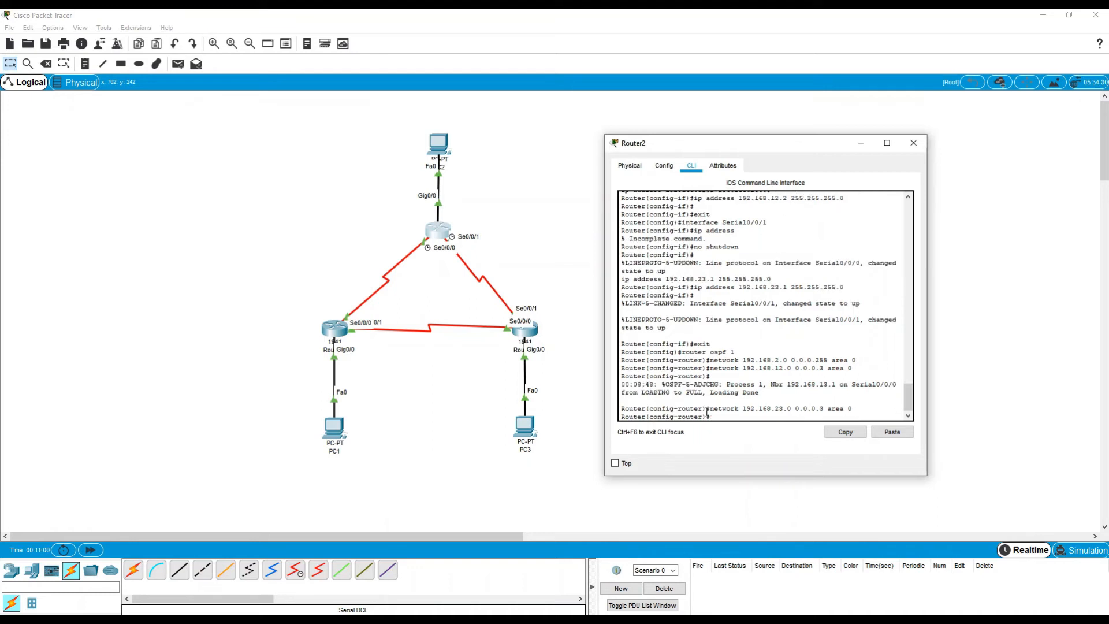
- End Router2's configuration session to return to privileged mode, and close Router2's window
text(end)
key(Return)
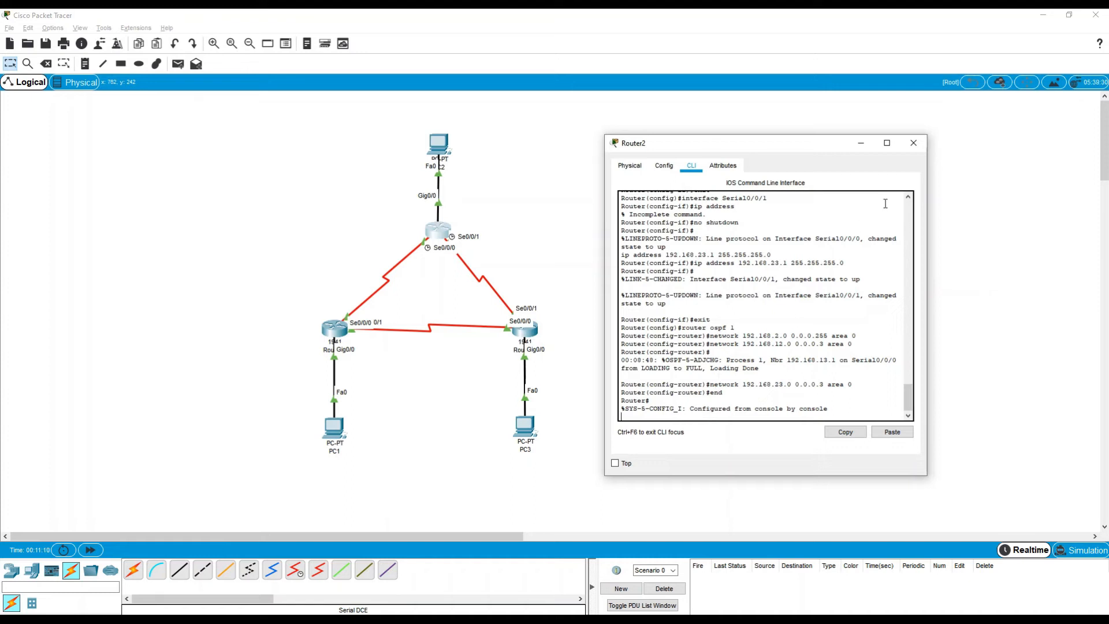
click(913, 143)
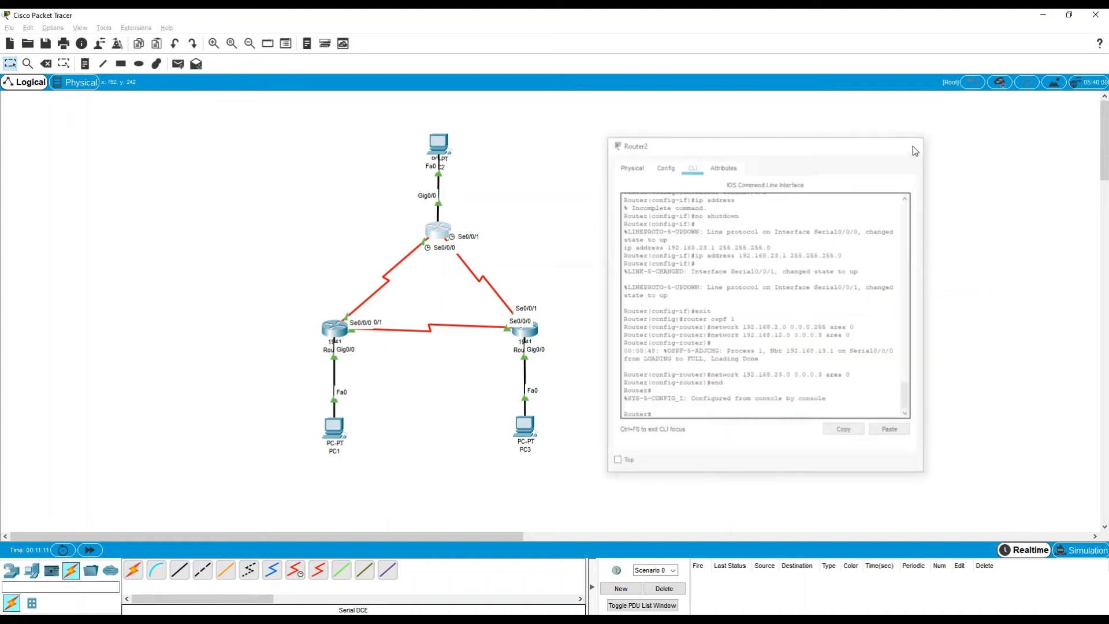
- Open Router3's command line with its window moved clear of the topology
click(527, 331)
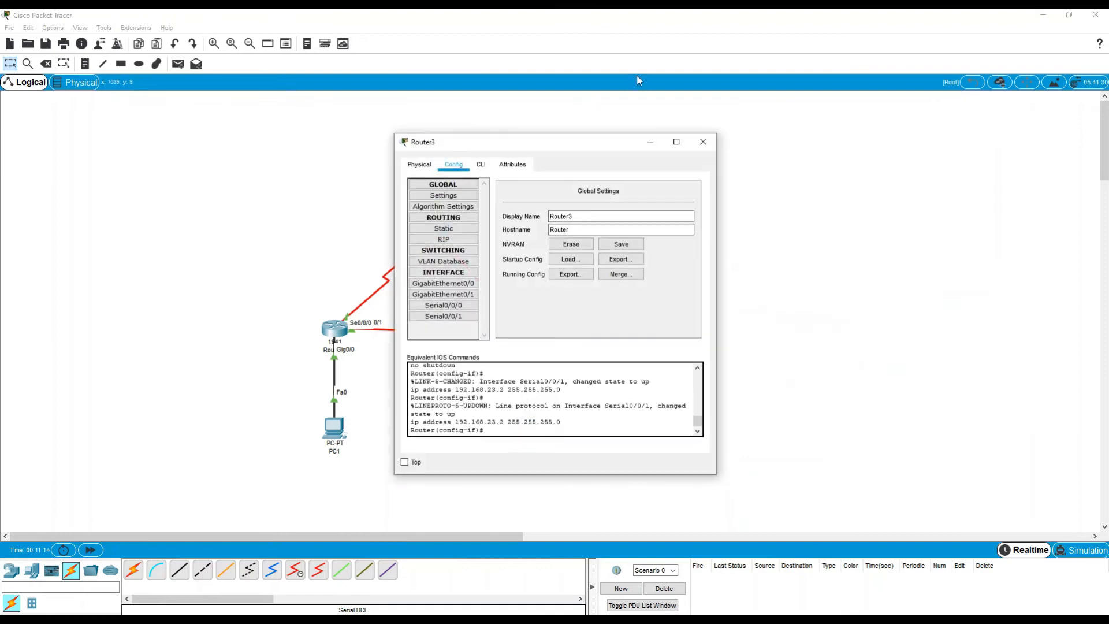
drag(581, 144, 861, 123)
click(764, 143)
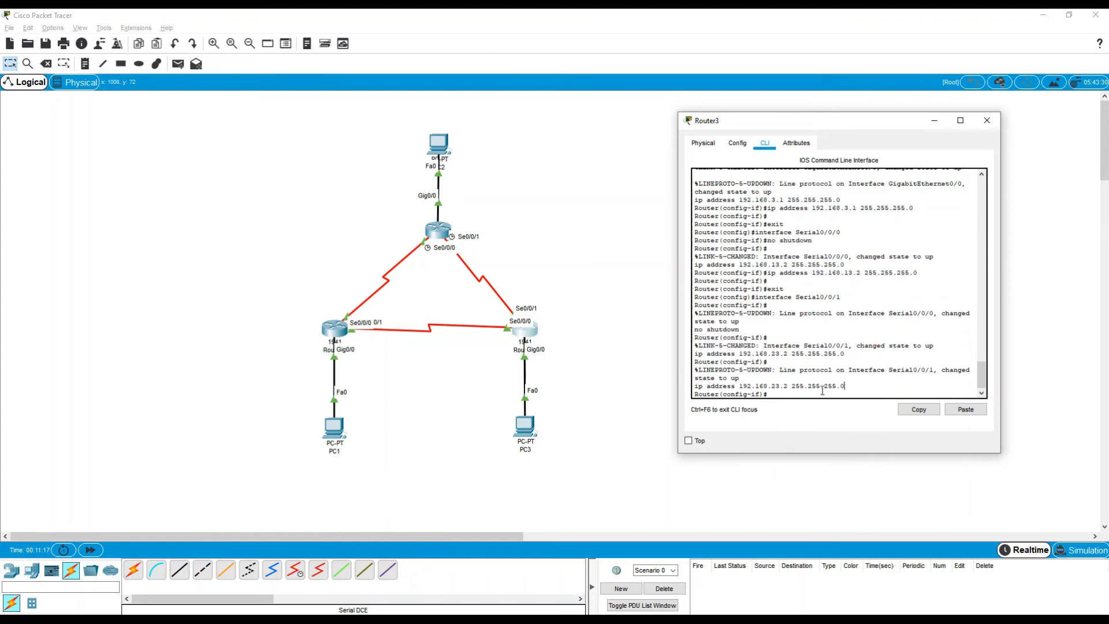
- Leave interface configuration on Router3 and start OSPF routing process 1 with the command router ospf 1
key(Return)
text(e)
key(BackSpace)
key(BackSpace)
key(BackSpace)
text(xit)
key(Return)
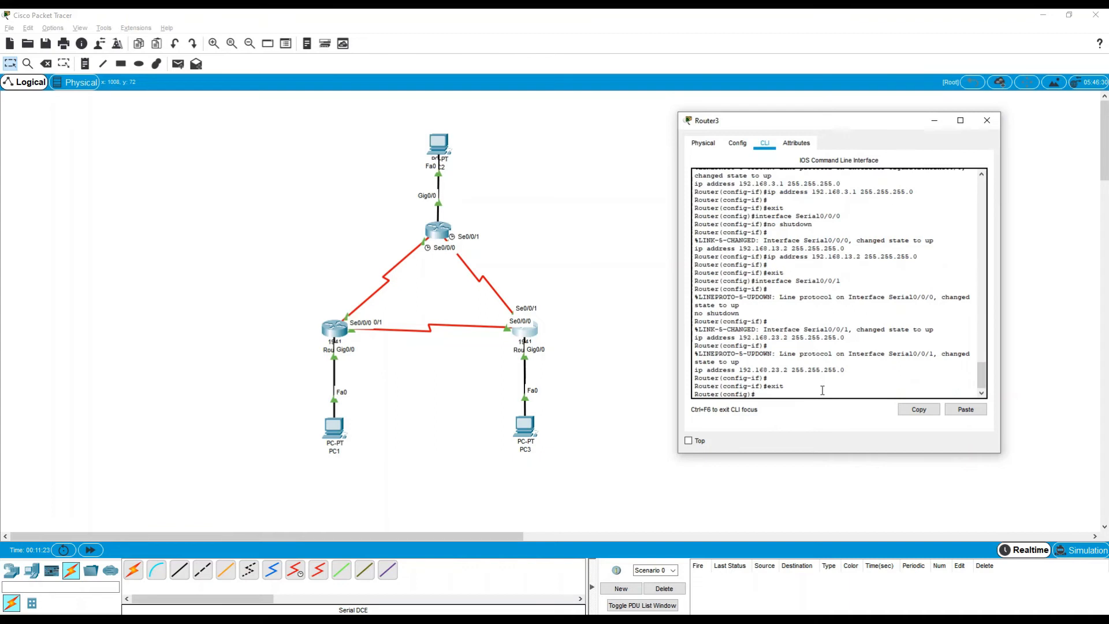
text(router ospf 1)
key(Return)
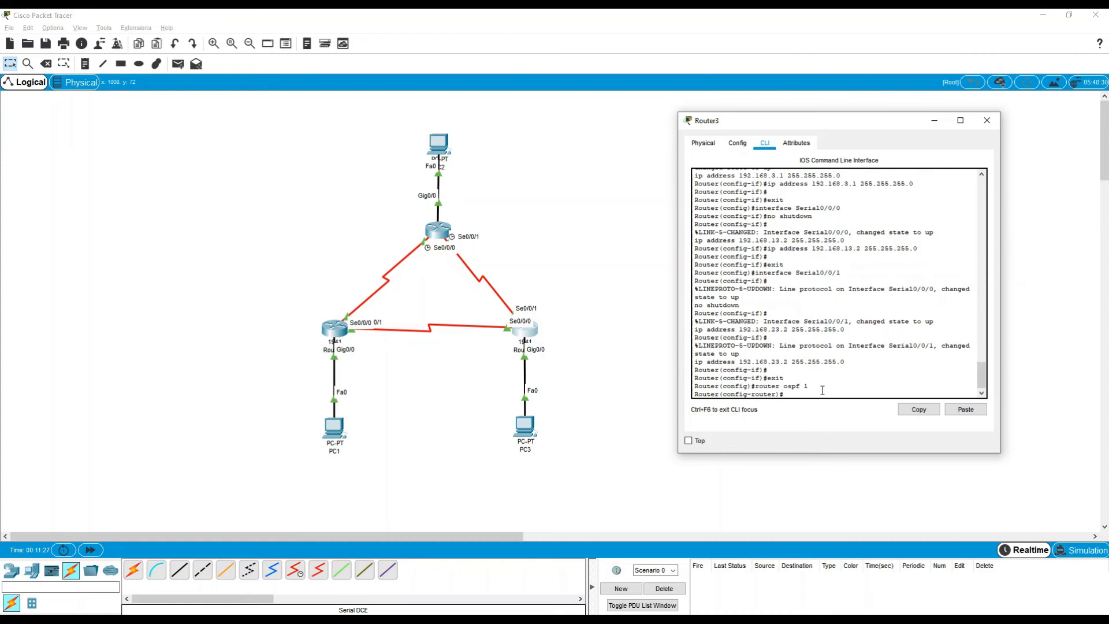
- Add networks 192.168.3.0 0.0.0.255 and 192.168.13.0 0.0.0.3 to area 0 of Router3's OSPF process
text(network 192.168.3)
text(.0 0.0.0.255 area 0)
key(Return)
text(network 192.1)
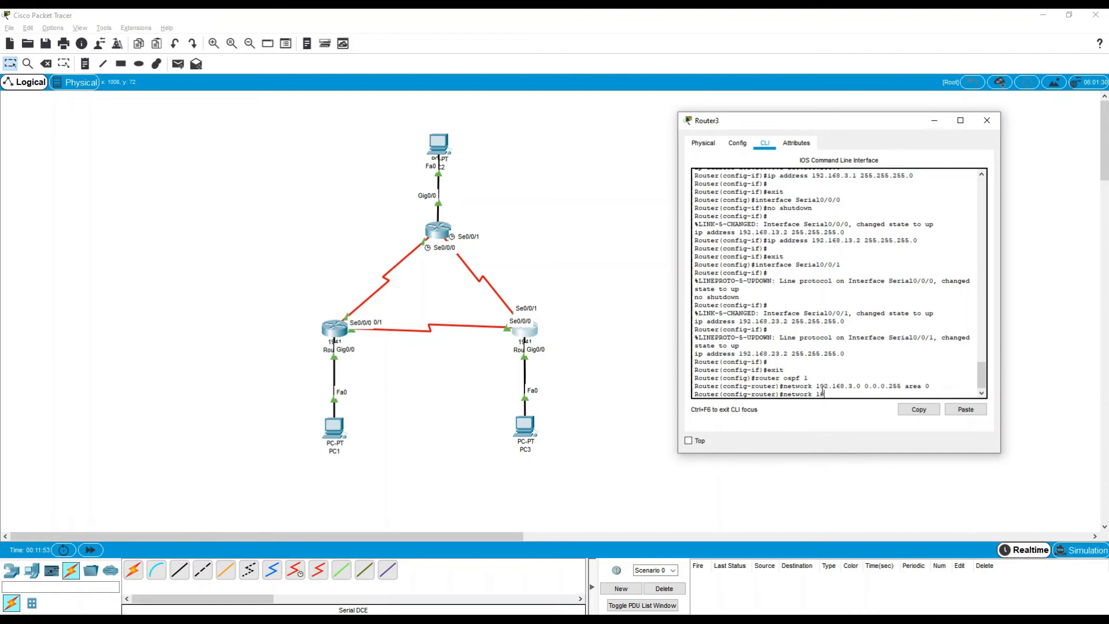
text(68.13.0 0.0.0.3 area 0)
key(Return)
text(network 192)
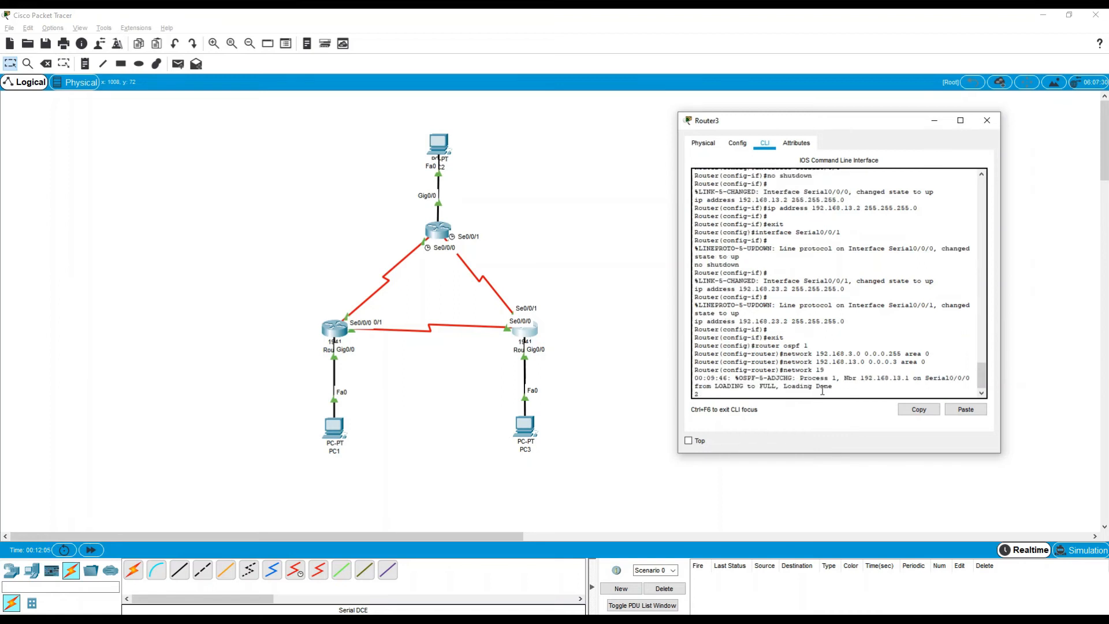
key(BackSpace)
text(e)
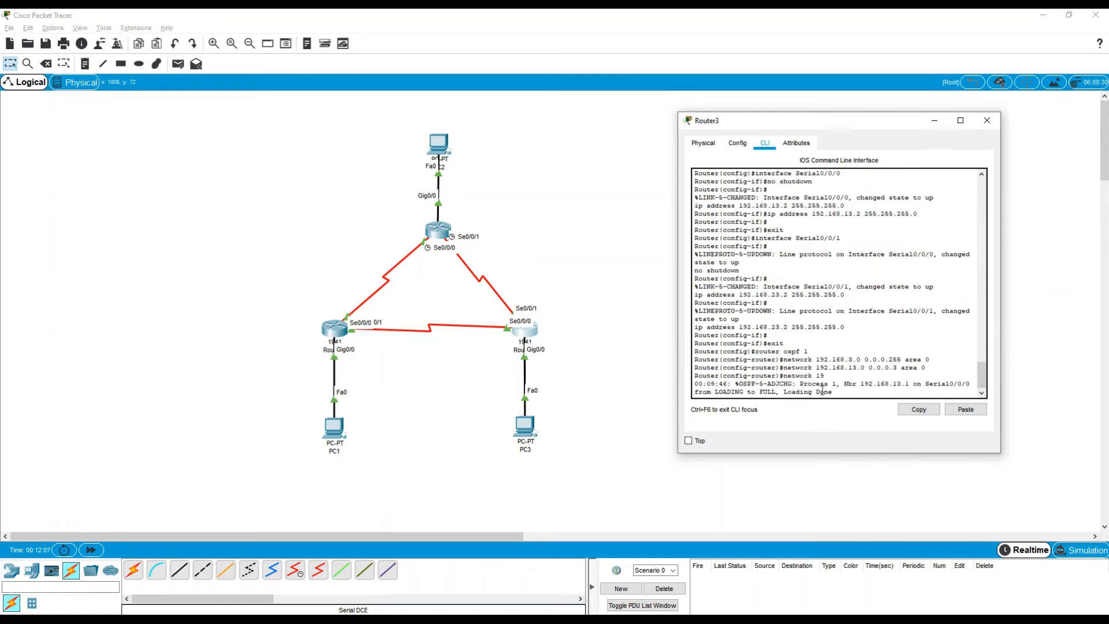
key(Return)
- Add network 192.168.23.0 with wildcard mask 0.0.0.3 to area 0 of Router3's OSPF process
text(tow)
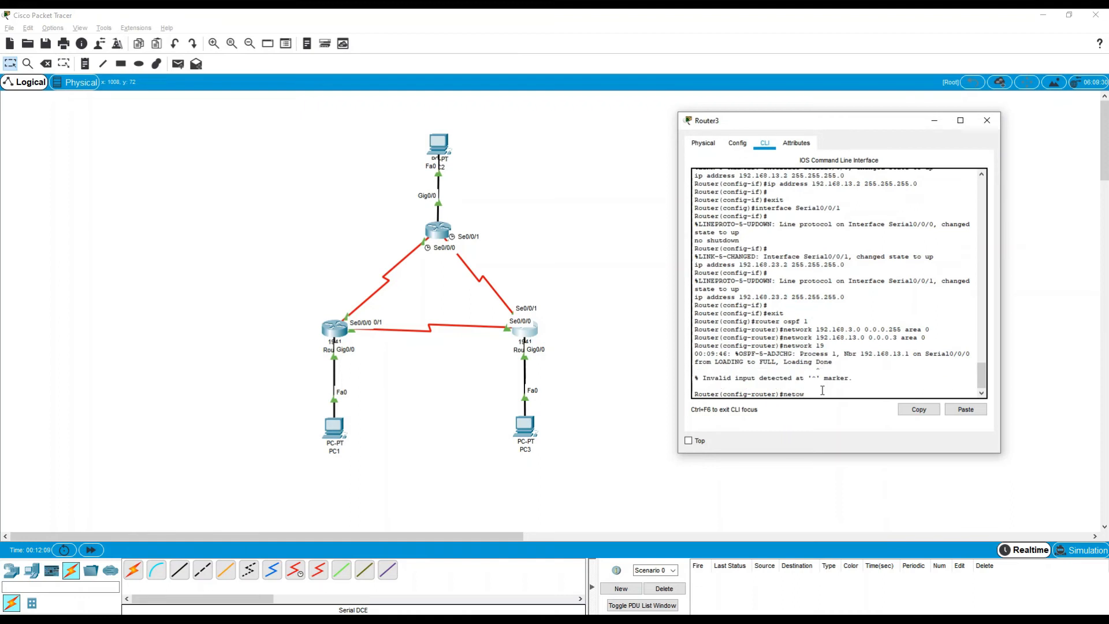
key(BackSpace)
key(BackSpace)
text(work 192.168.23.0 0.0.0.3 area 0)
key(Return)
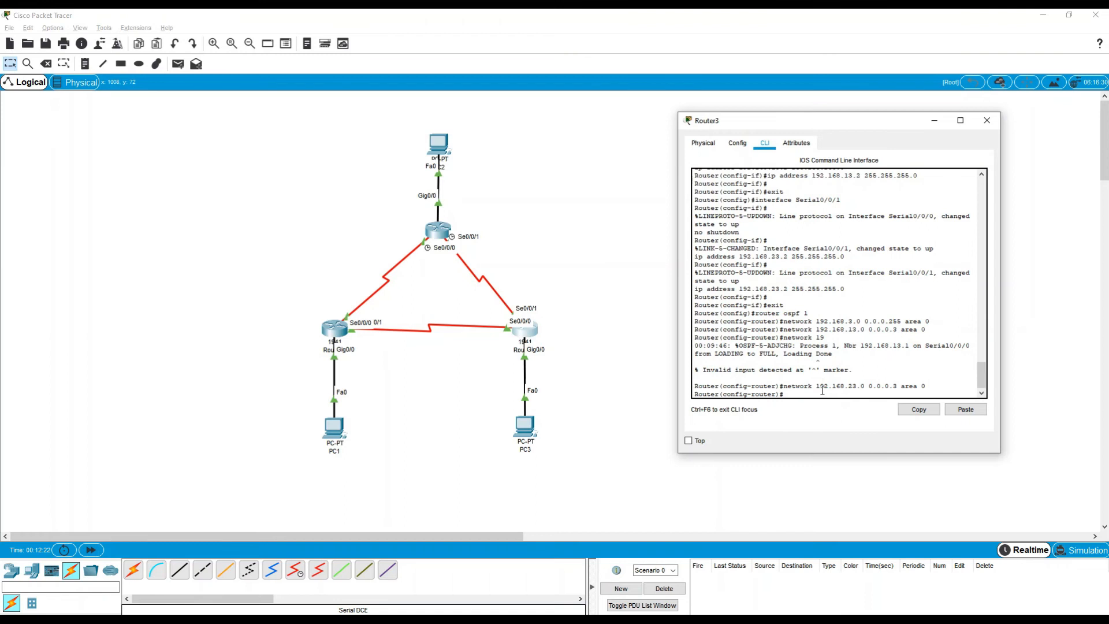
- End Router3's configuration session to return to privileged mode, and close Router3's window
text(end)
key(Return)
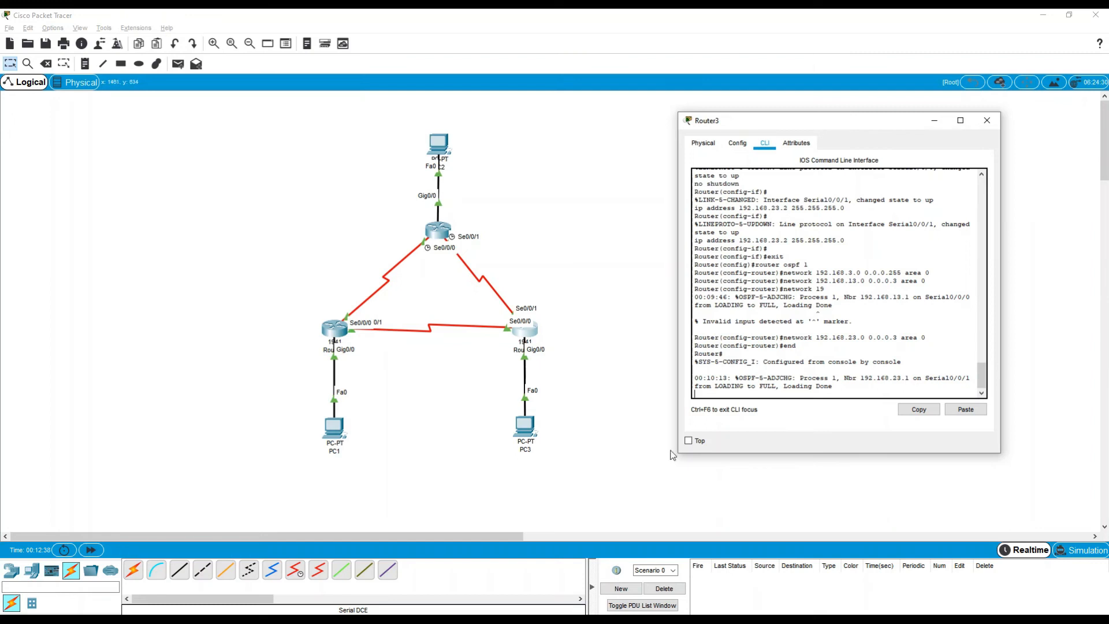
click(987, 120)
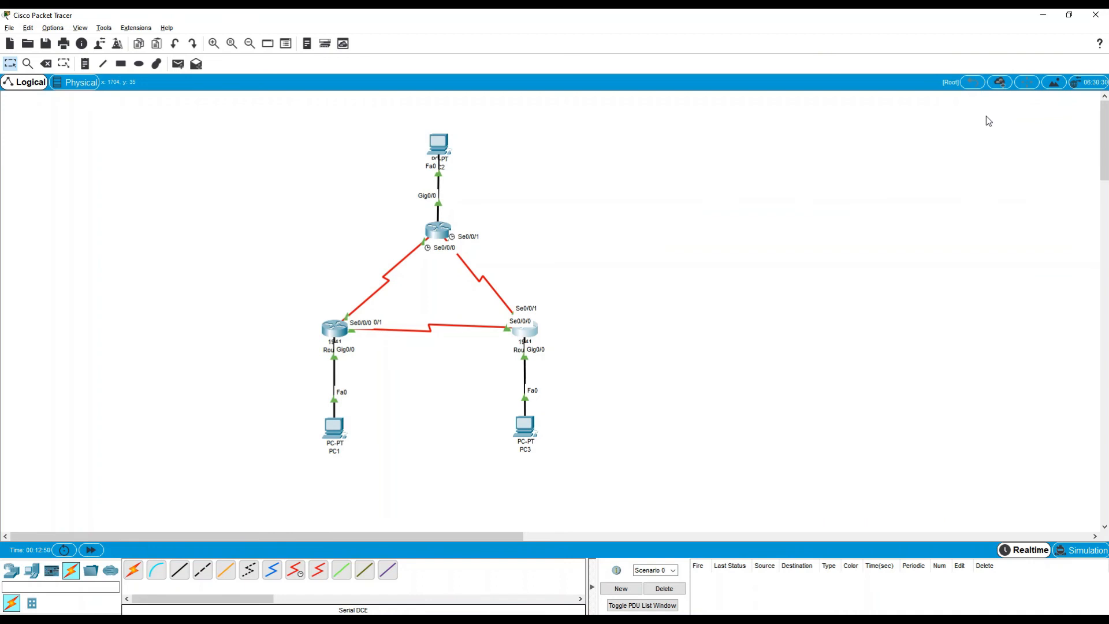
- List Router1's OSPF neighbors with the command show ip ospf neighbor, and close Router1's window
click(334, 340)
drag(592, 148, 801, 110)
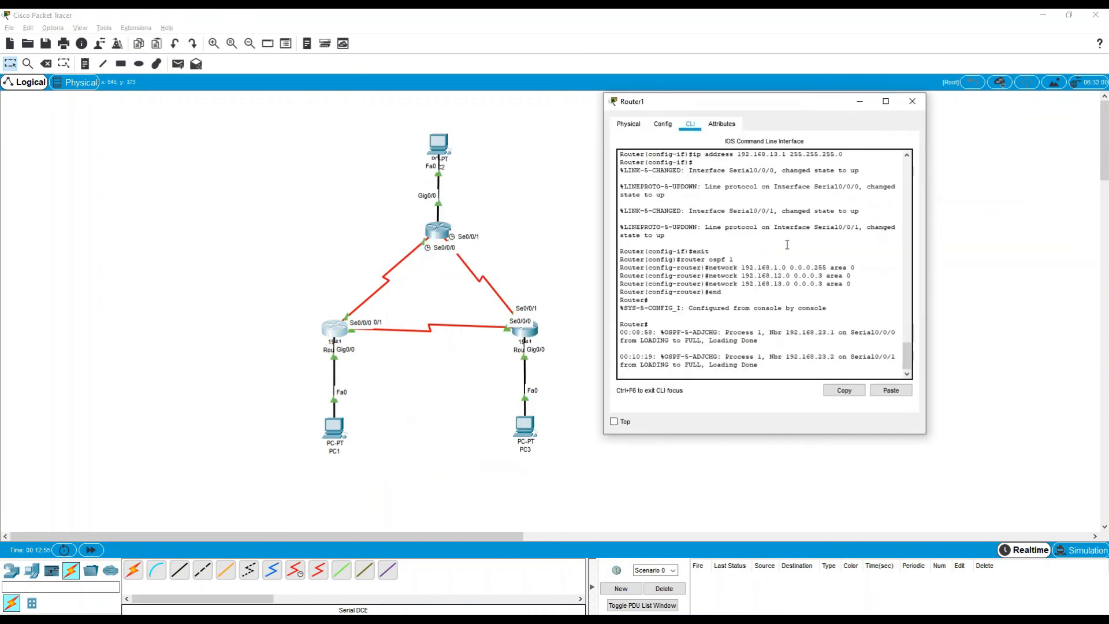
click(762, 373)
key(Return)
text(show ip ospf neighbor)
key(Return)
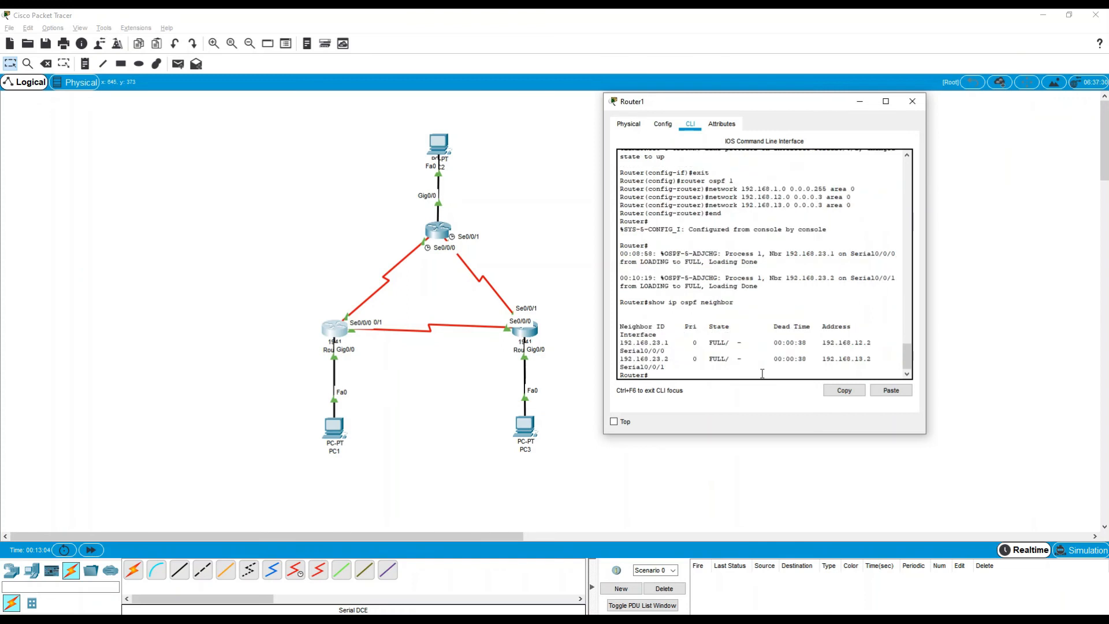
key(Return)
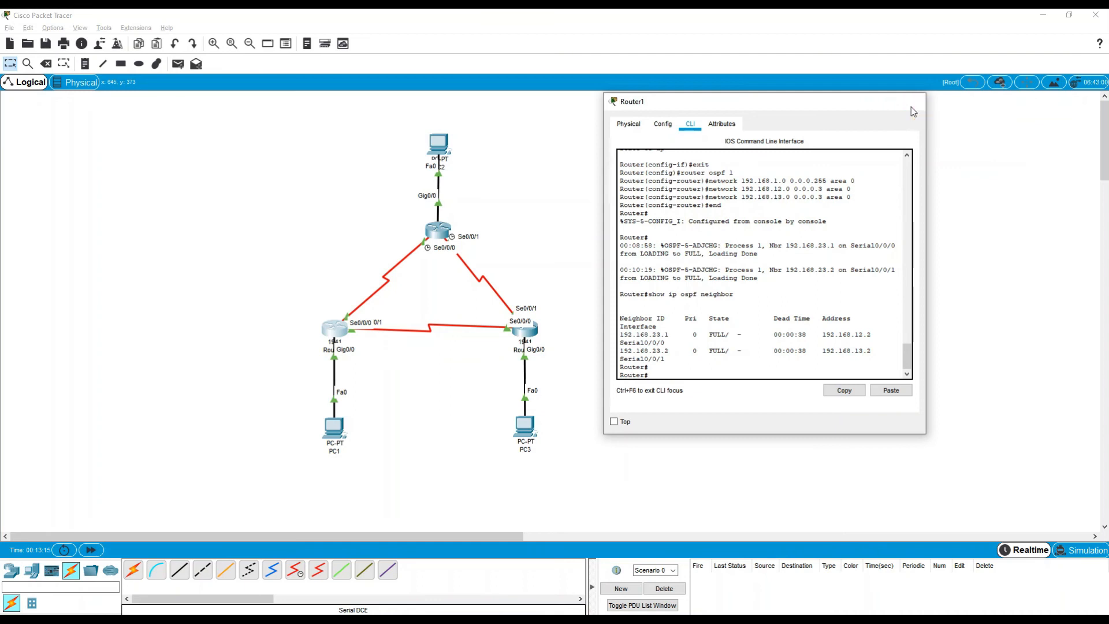
click(911, 107)
- List Router2's OSPF neighbors with the command show ip ospf neighbor, and close Router2's window
click(446, 241)
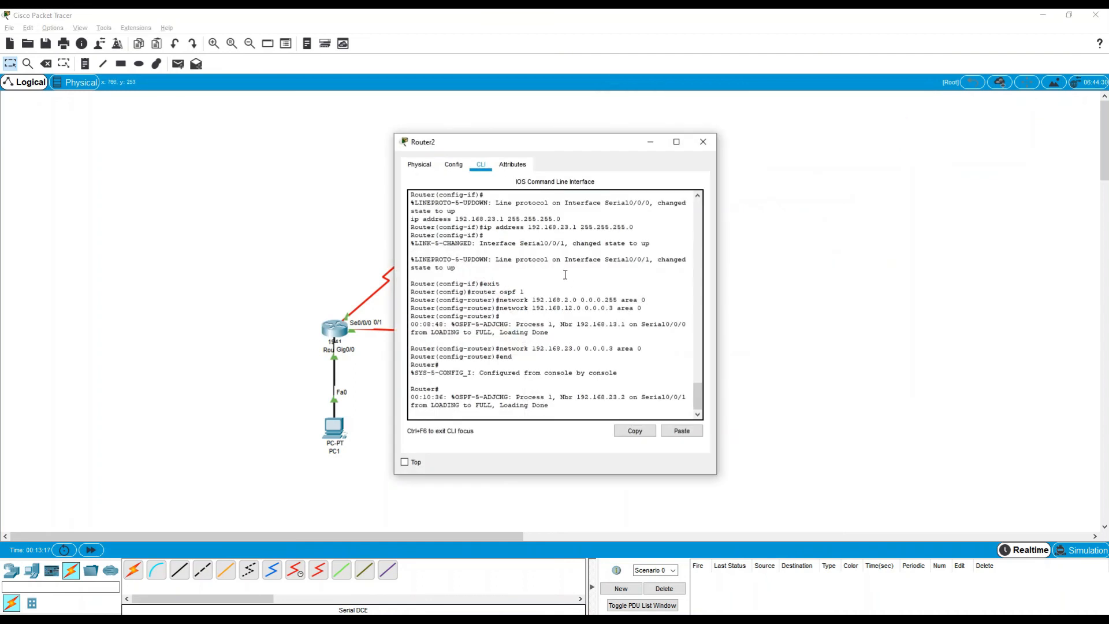
drag(589, 138, 897, 149)
click(838, 415)
key(Return)
text(show ip ospf neig)
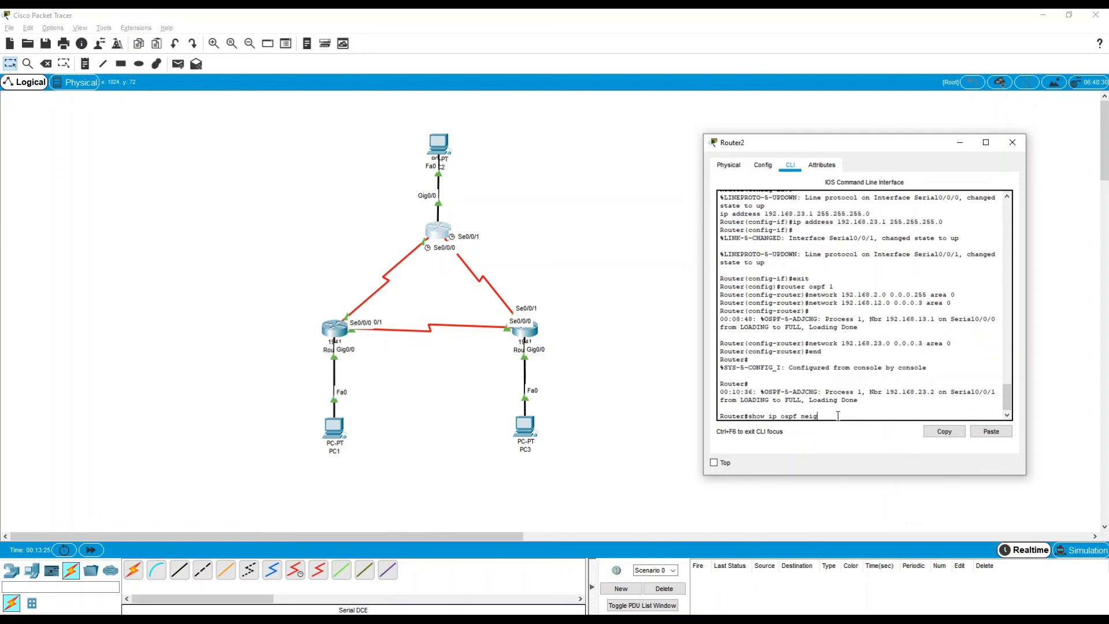
text(hbor)
key(Return)
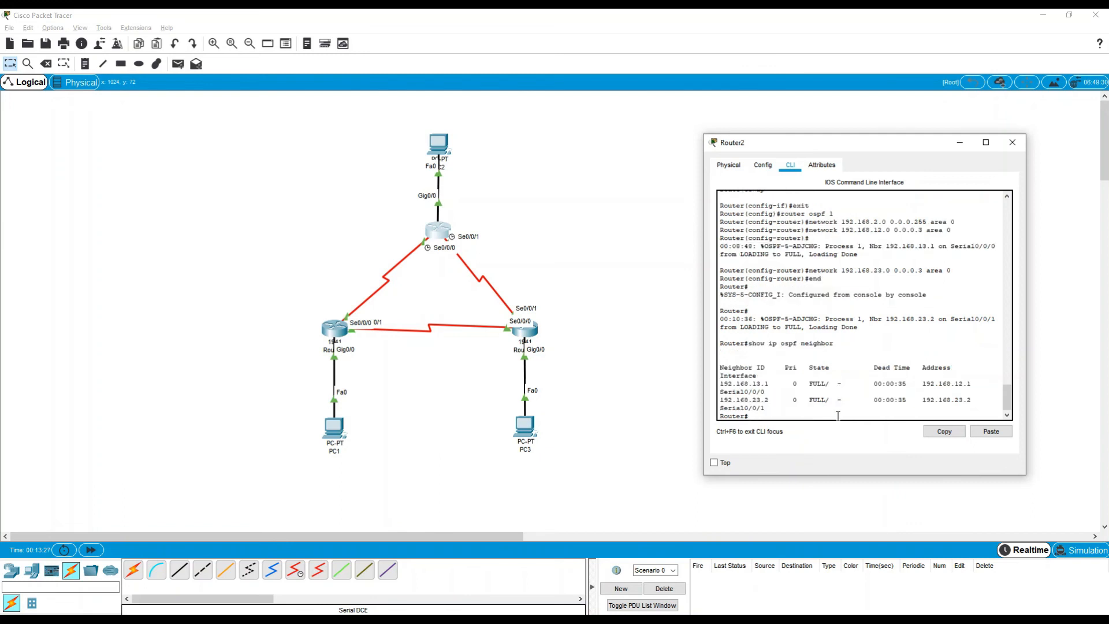
key(Return)
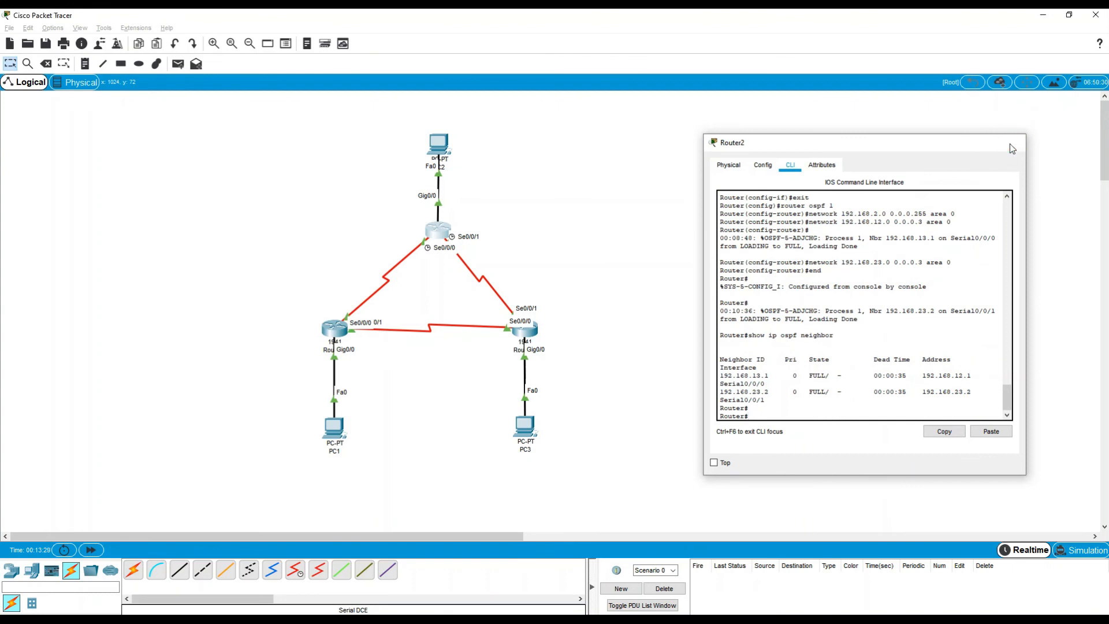
click(1012, 149)
- List Router3's OSPF neighbors with the command show ip ospf neighbor, and close Router3's window
click(525, 331)
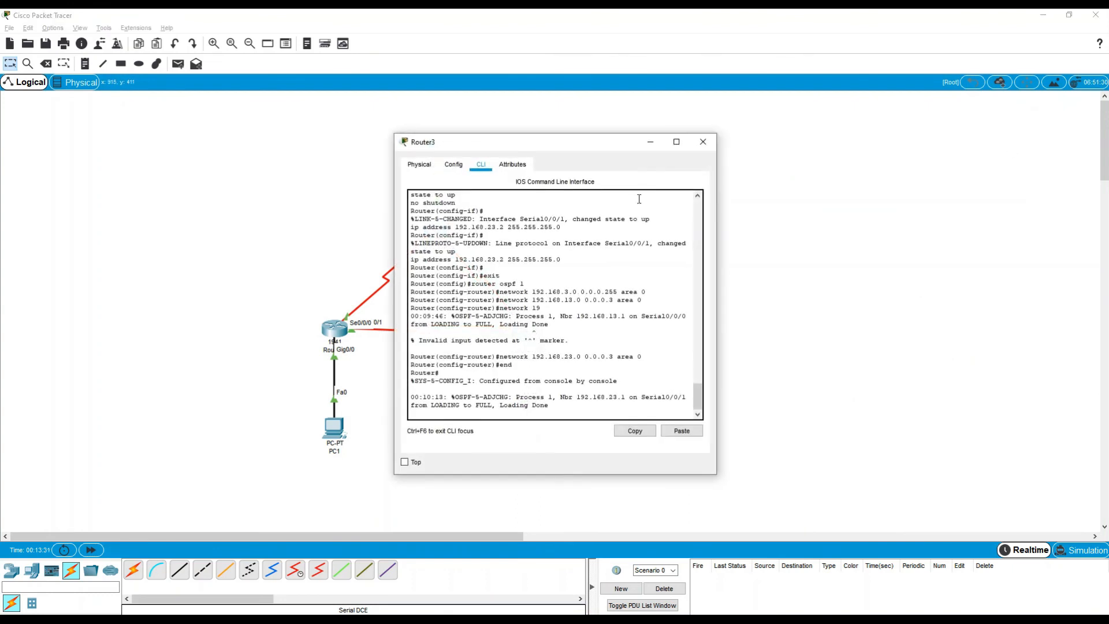
drag(603, 146, 947, 92)
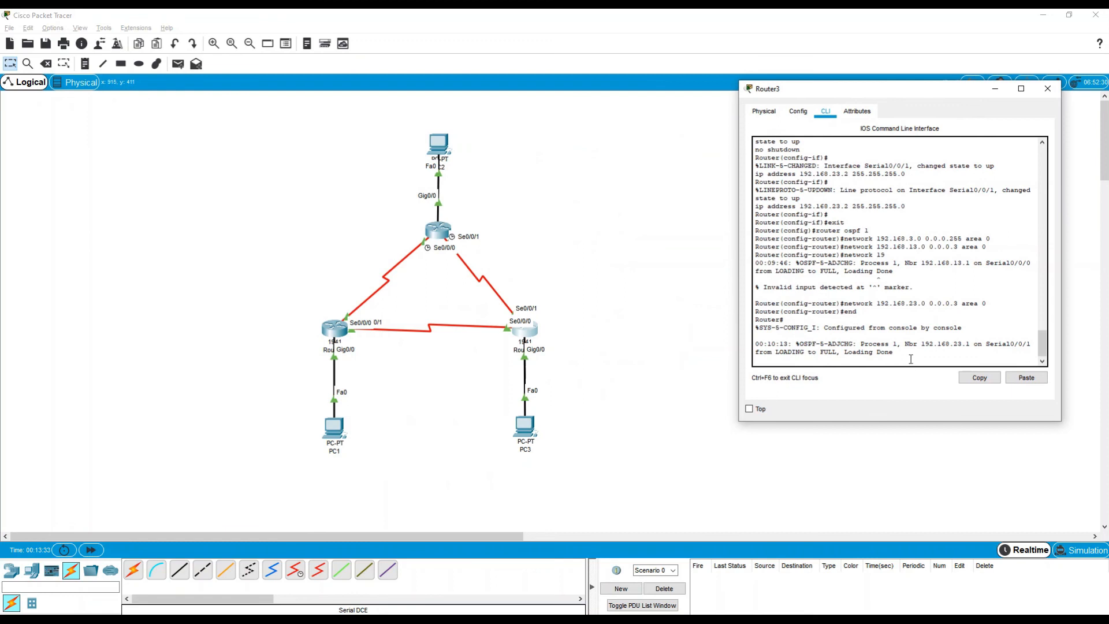
key(Return)
key(Return)
text(show ip ospf ne)
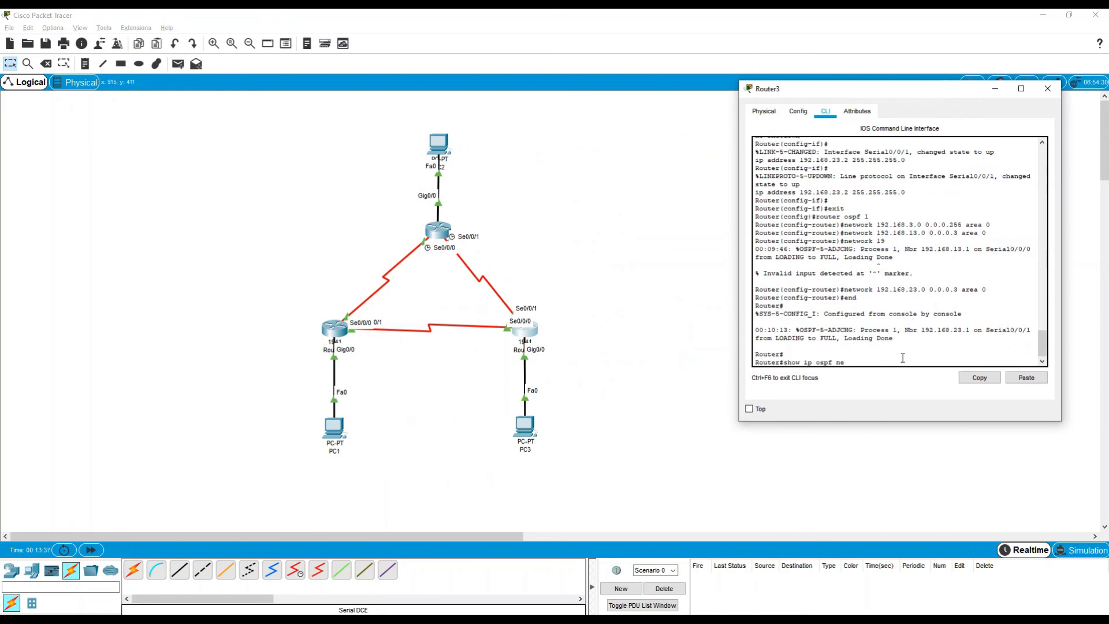
text(ighbor)
key(Return)
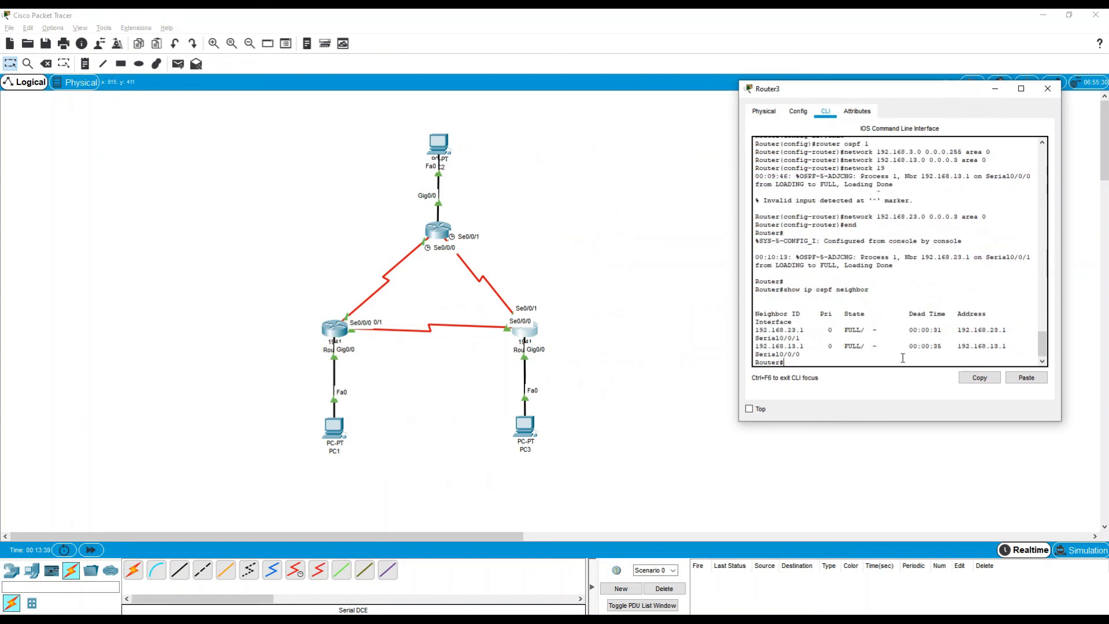
key(Return)
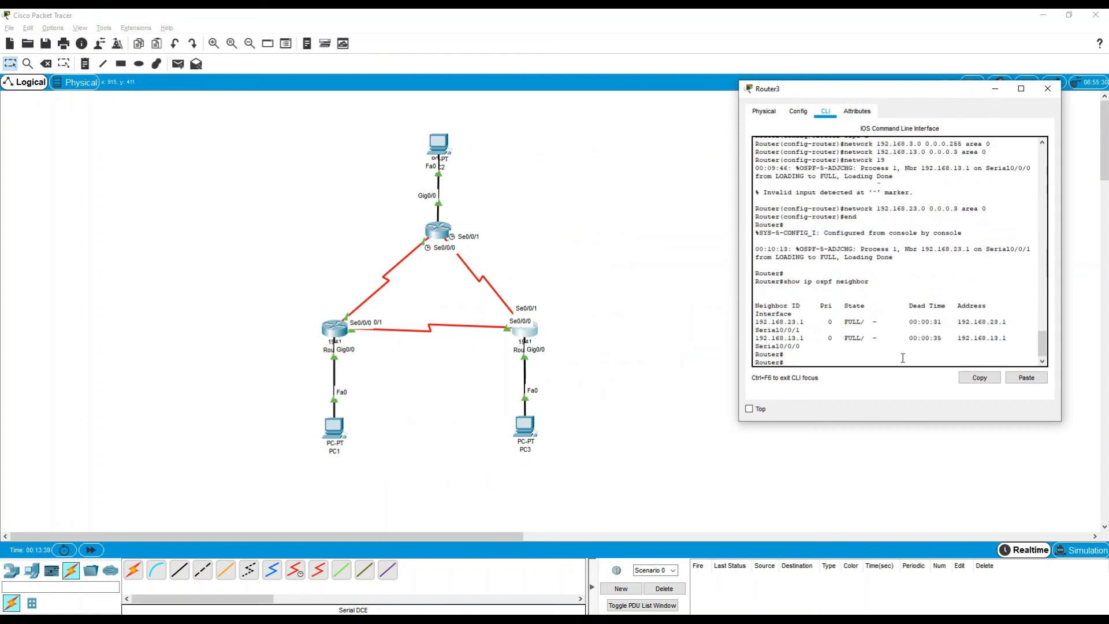
click(1043, 91)
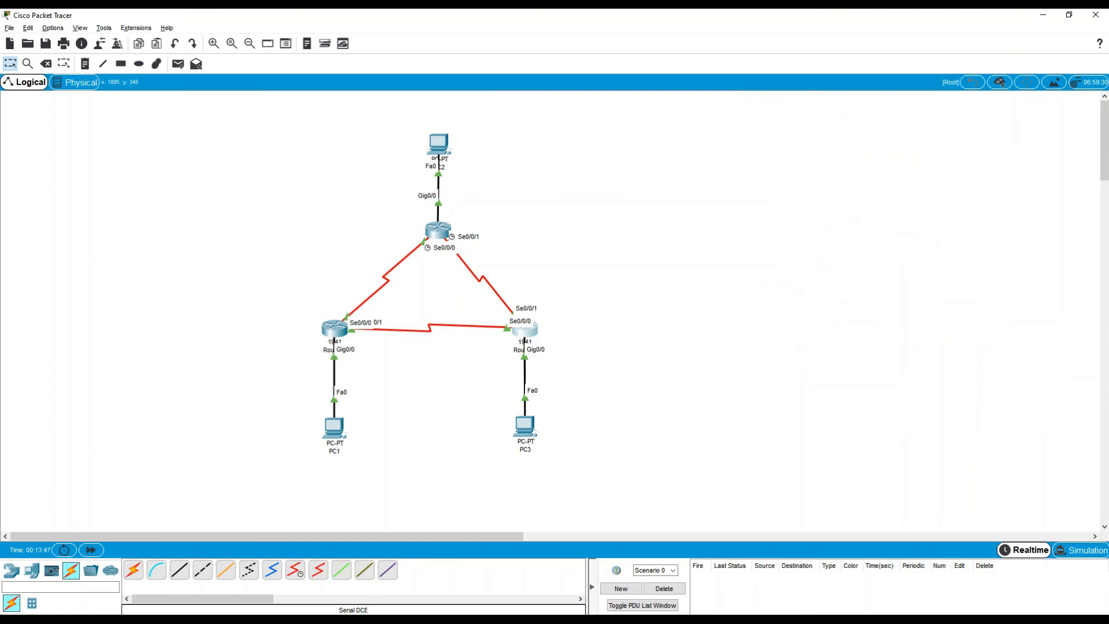
- Display Router1's routing table with the command show ip route, and close Router1's window
click(332, 334)
drag(581, 141, 821, 129)
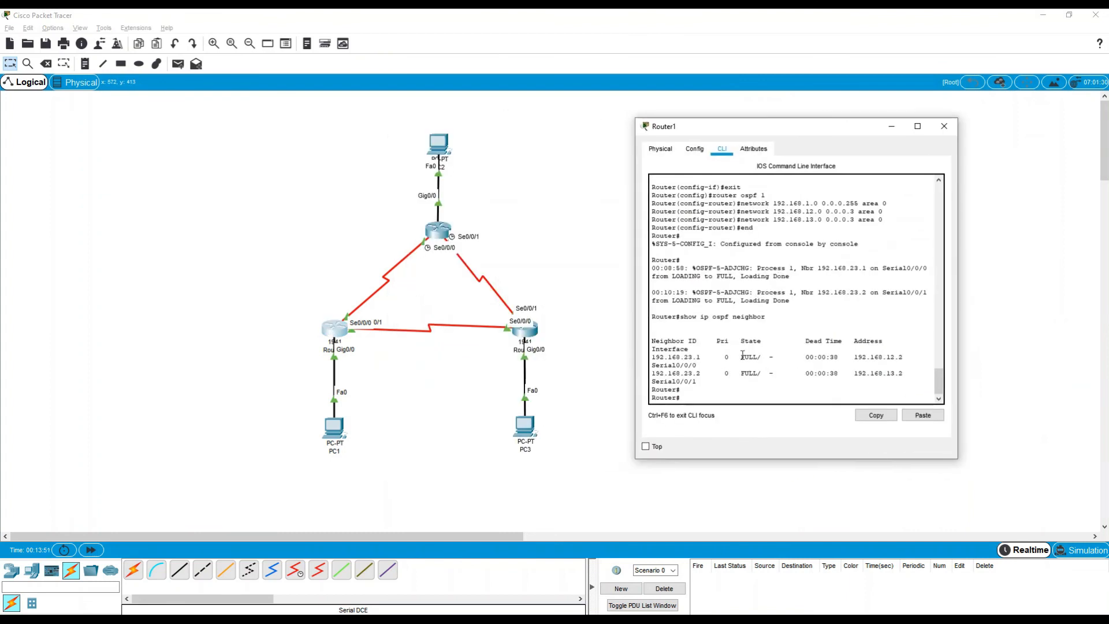
key(Return)
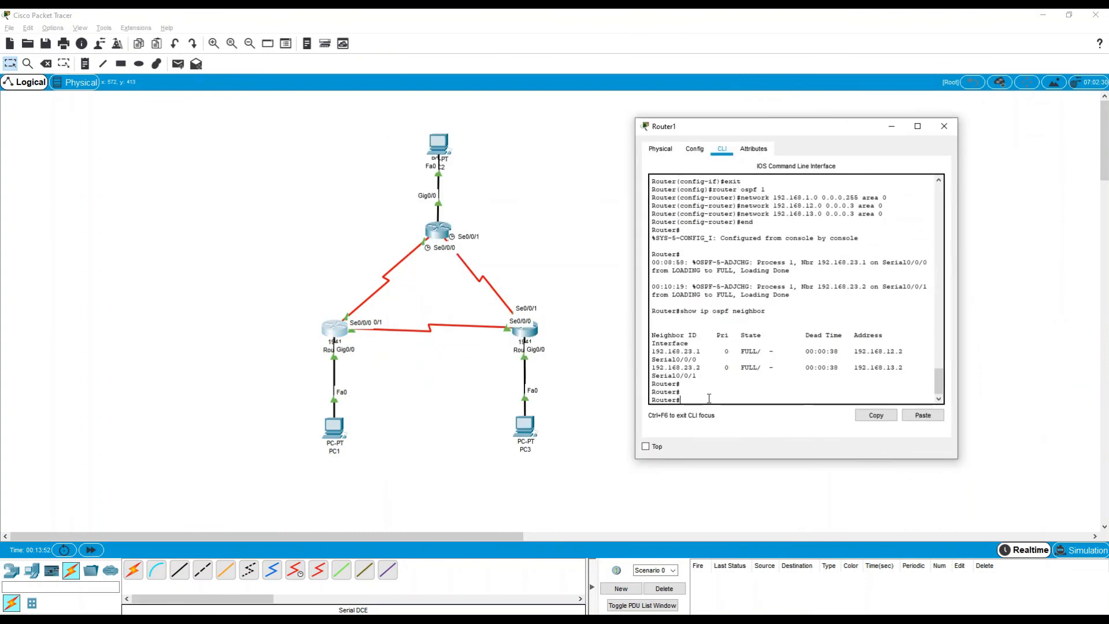
text(show ip route)
key(Return)
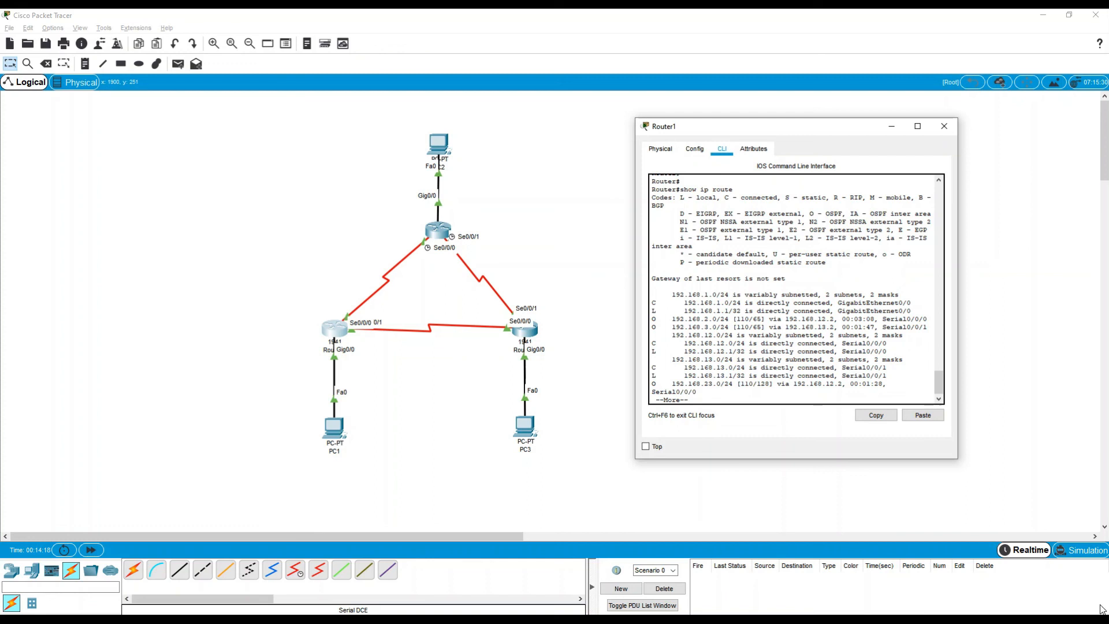
click(944, 126)
- Test connectivity between PC1 and PC3 by sending a simple PDU from PC1 to PC3 twice
click(178, 64)
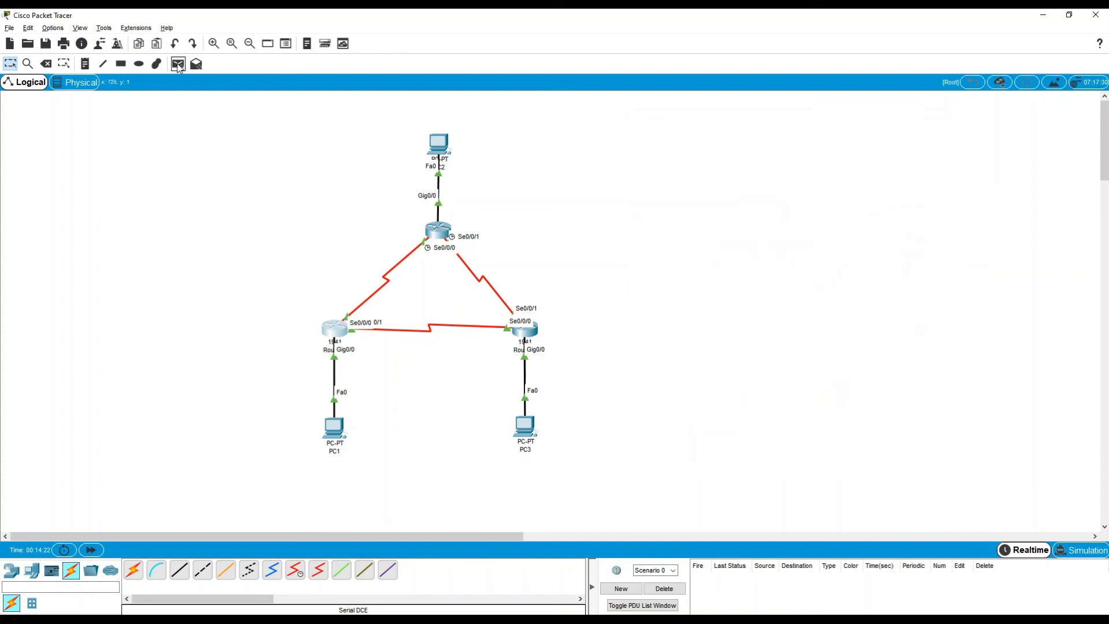
click(335, 427)
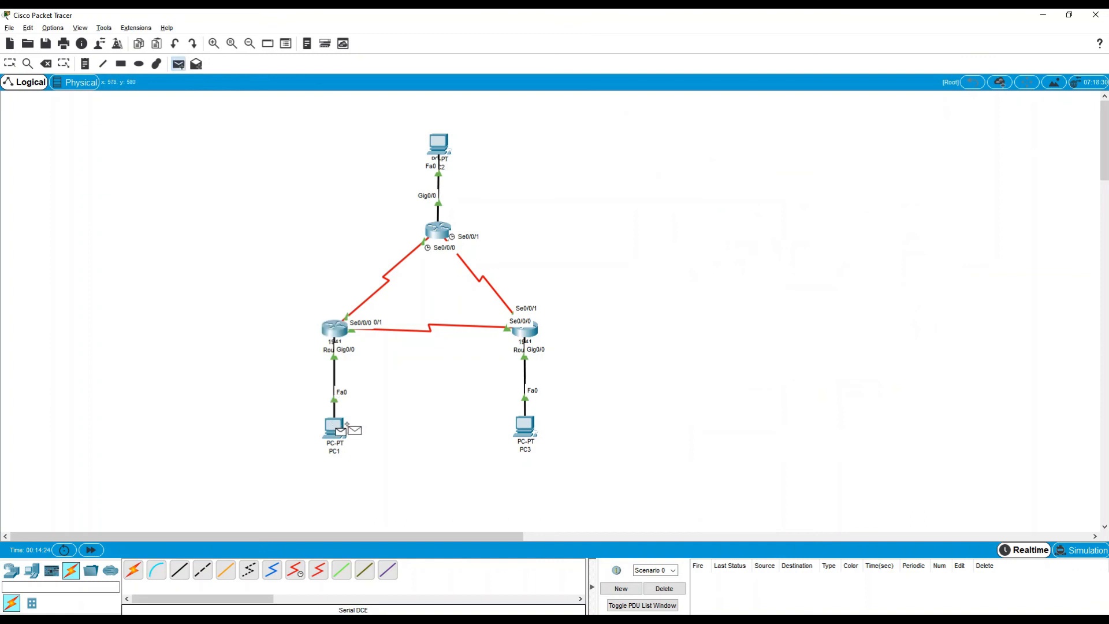
click(526, 427)
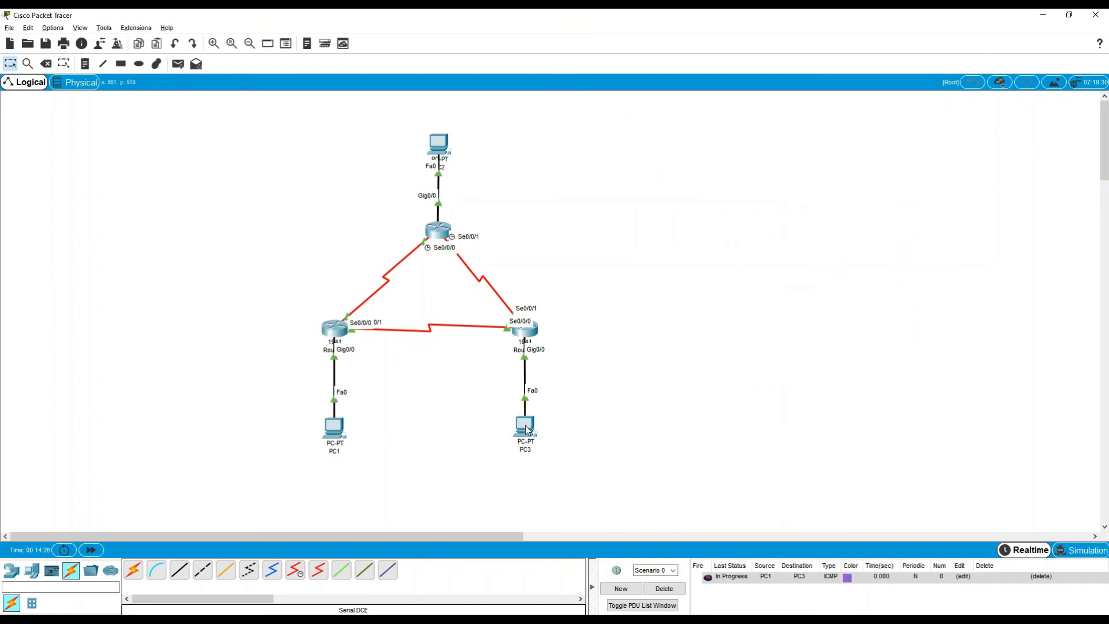
click(178, 64)
click(336, 428)
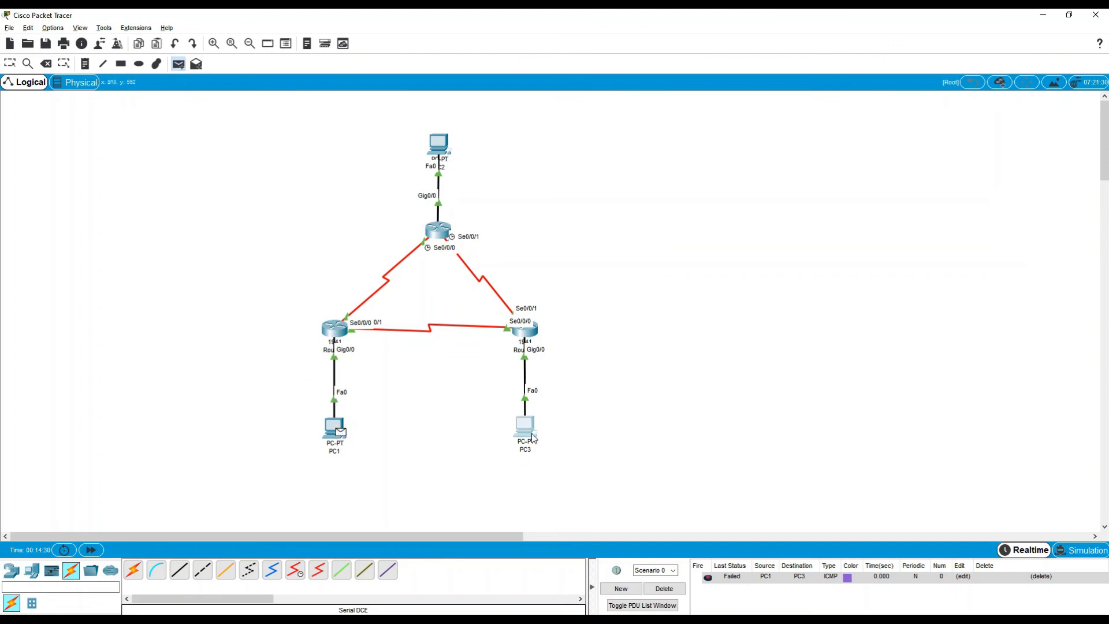
click(532, 436)
- Send one simple PDU from PC2 to PC3 and another from PC2 to PC1, and check their status in the PDU list
click(178, 63)
click(439, 151)
click(534, 427)
click(177, 63)
click(438, 147)
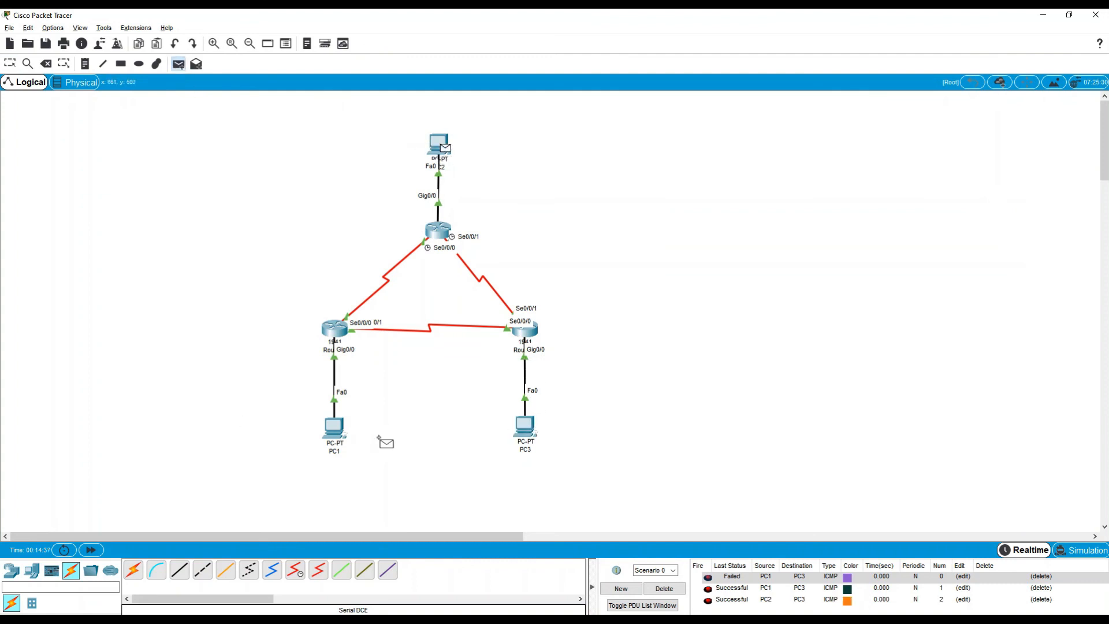
click(335, 434)
scroll(726, 597, down, 1)
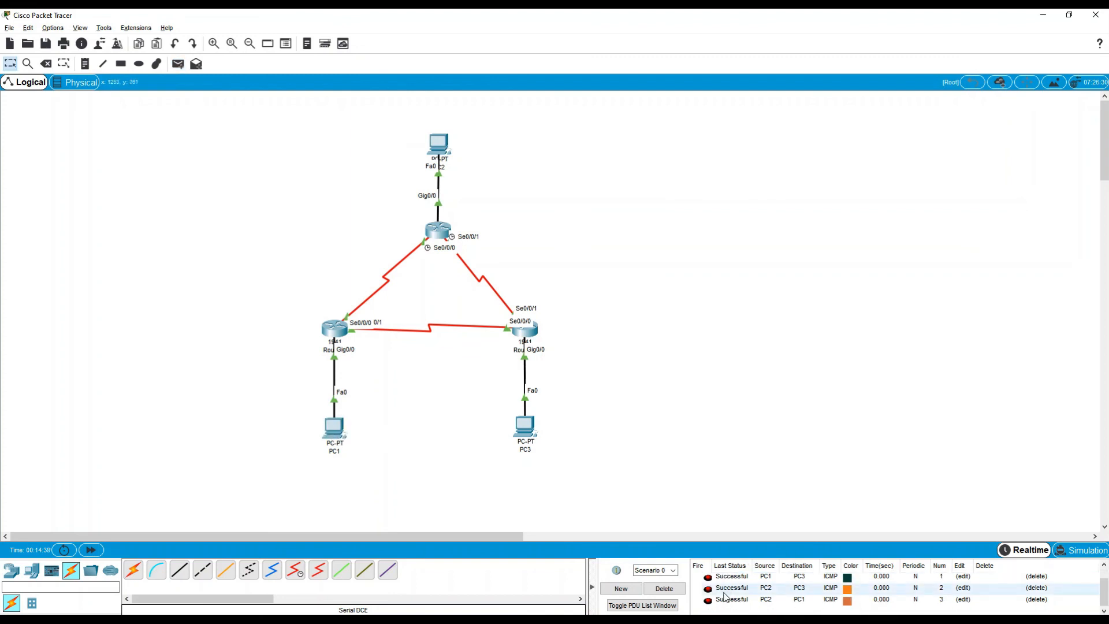